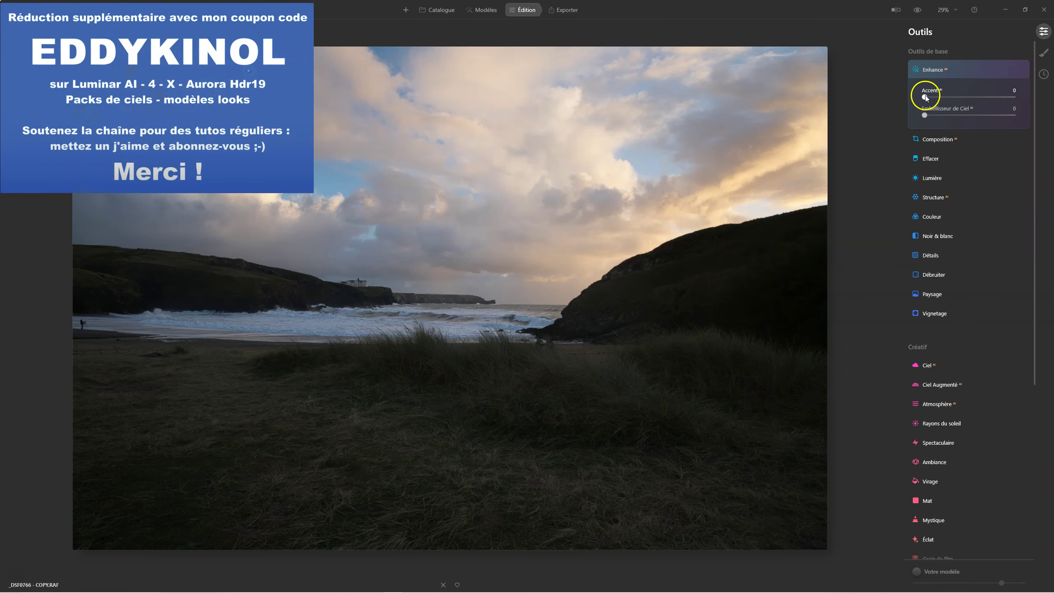
Collapse the Enhance tool so the full list of editing tools is visible
left_click(932, 69)
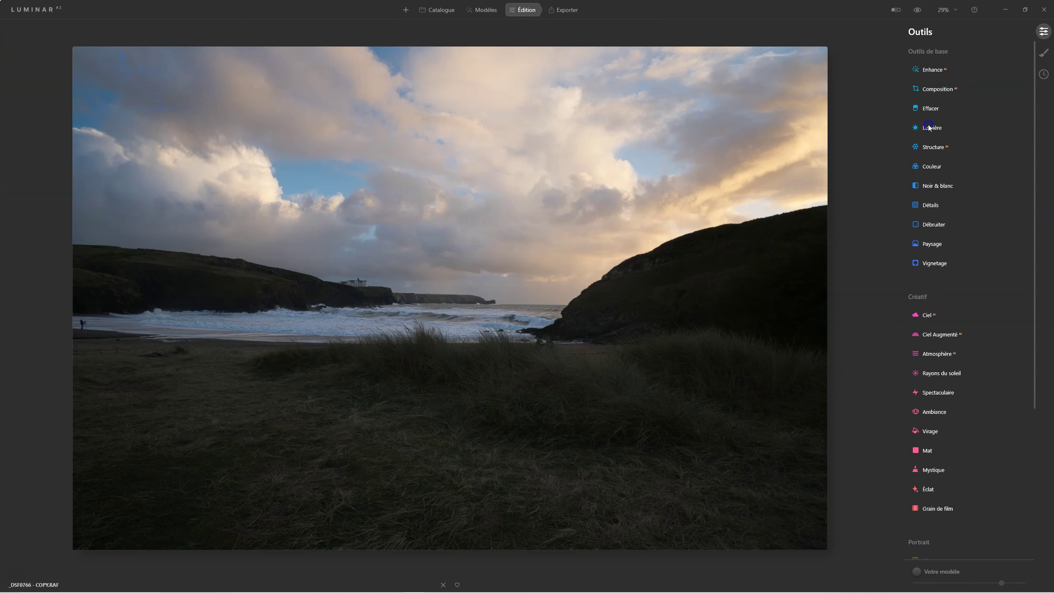
In Light, raise Shadows to 39, lower Highlights to -28 and warm the Temperature
left_click(932, 127)
left_click_drag(969, 263, 988, 263)
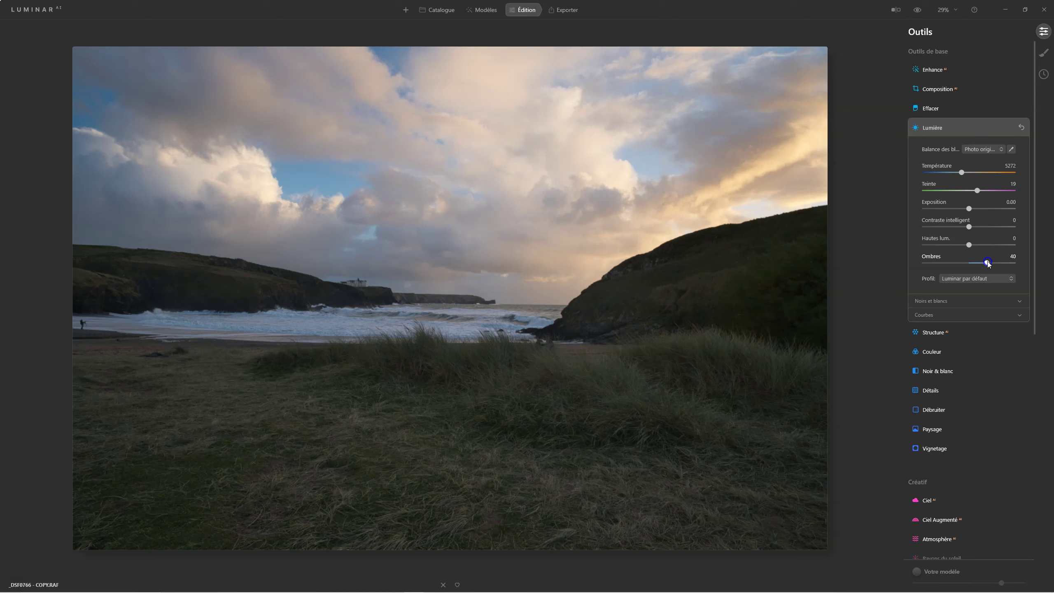
left_click_drag(968, 245, 958, 245)
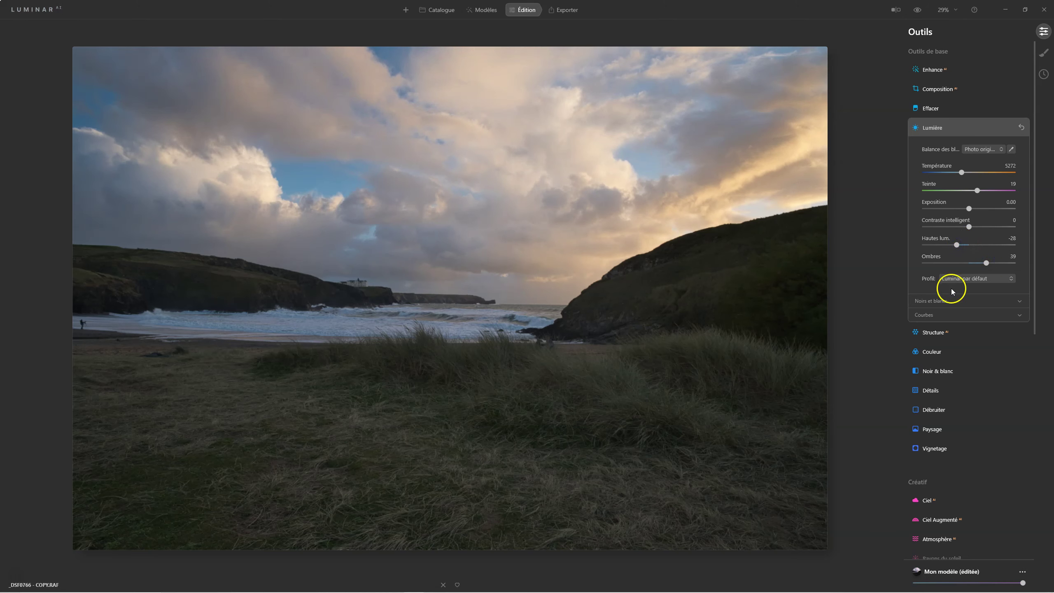
left_click_drag(962, 172, 965, 172)
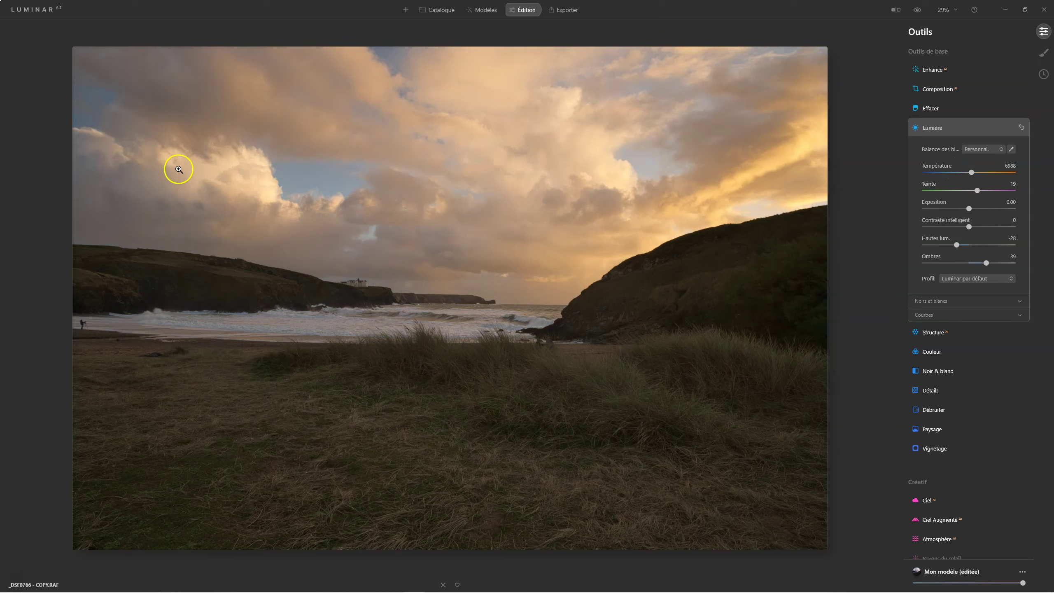
Turn on the histogram display and fine-tune Temperature to 7516
left_click(35, 9)
left_click(138, 245)
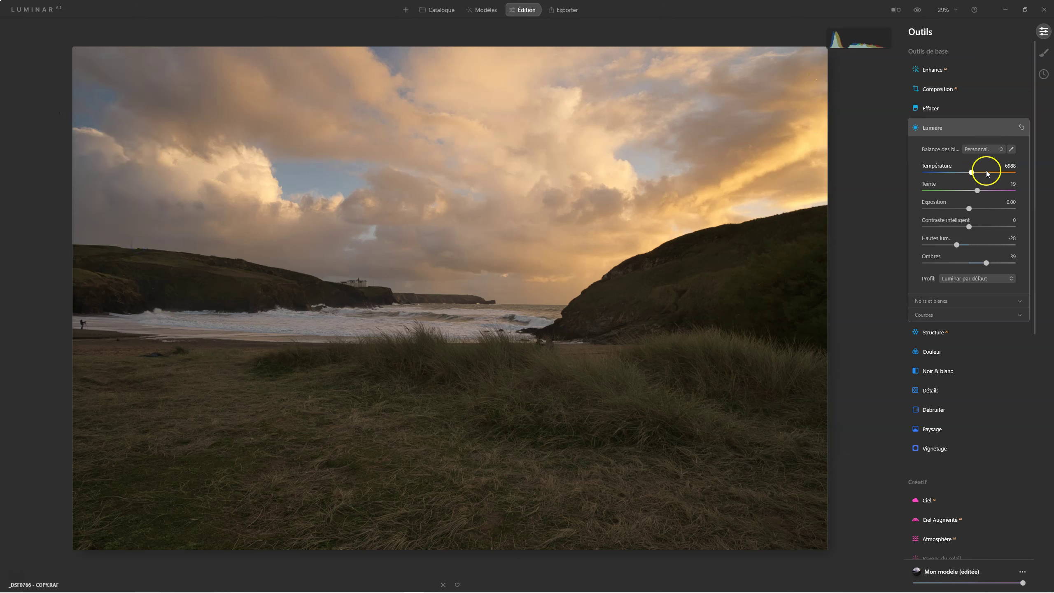
left_click(972, 173)
Set Landscape Haze Removal 15, Golden Hour 17, Foliage Enhancer 20 and Foliage Hue -73
left_click(933, 430)
mouse_move(925, 270)
left_mouse_down()
mouse_move(938, 269)
mouse_move(942, 307)
left_mouse_up()
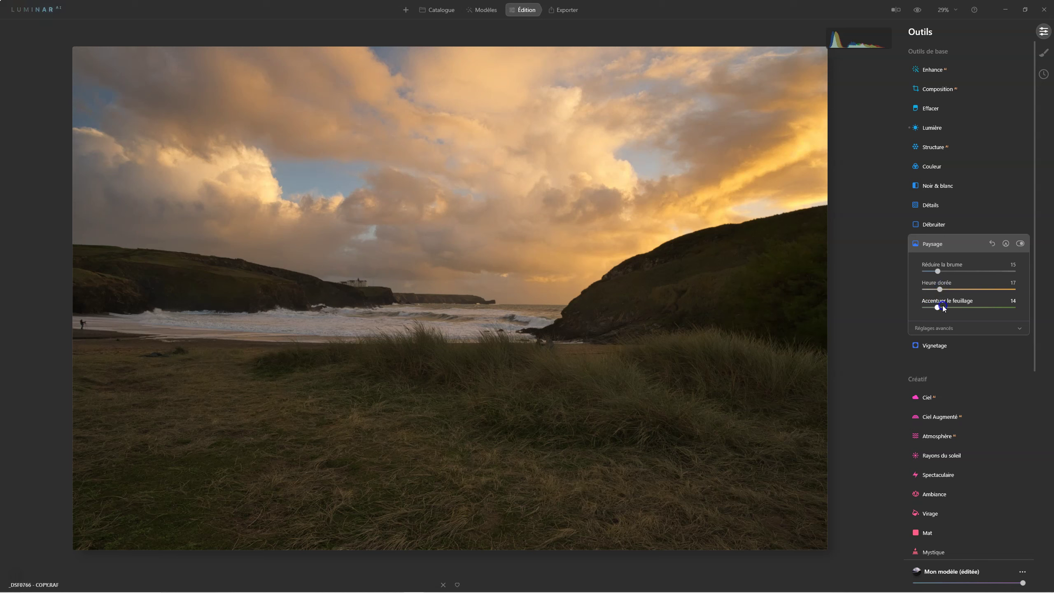
left_click(934, 330)
left_click_drag(969, 347, 943, 347)
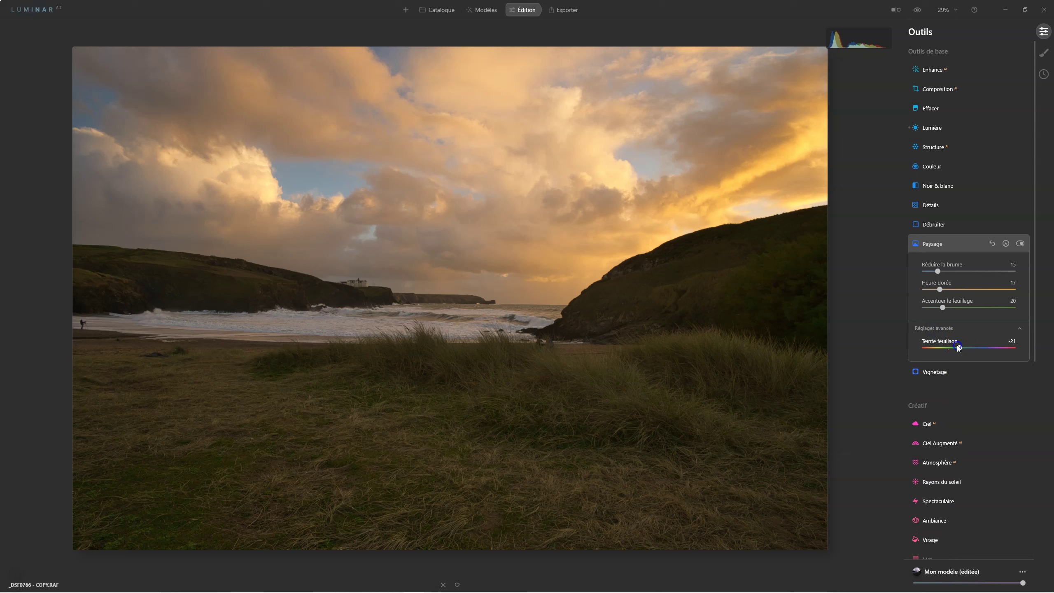
left_click(935, 349)
Raise Color Harmony Brilliance to 11 to warm the beach photo
scroll(955, 484, "down", 5)
scroll(954, 483, "down", 3)
scroll(954, 483, "down", 2)
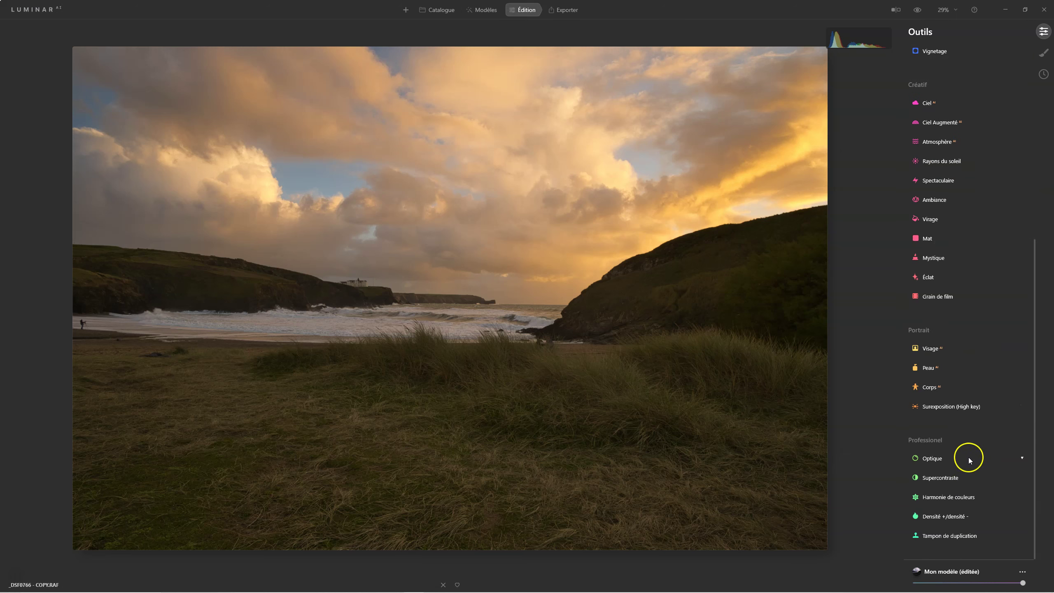
left_click(951, 497)
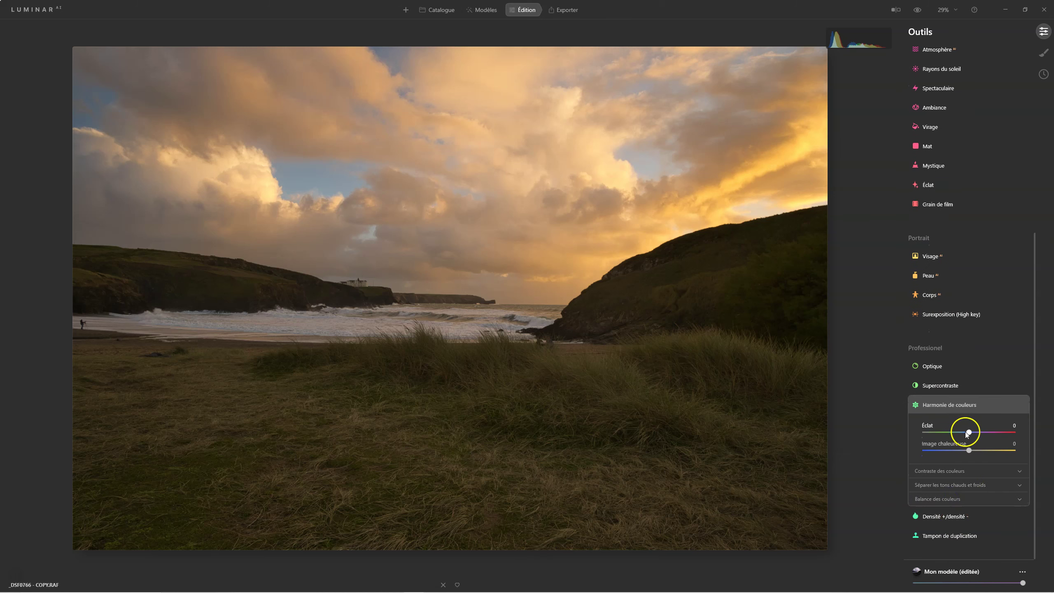
left_click(968, 433)
left_click_drag(971, 432, 975, 431)
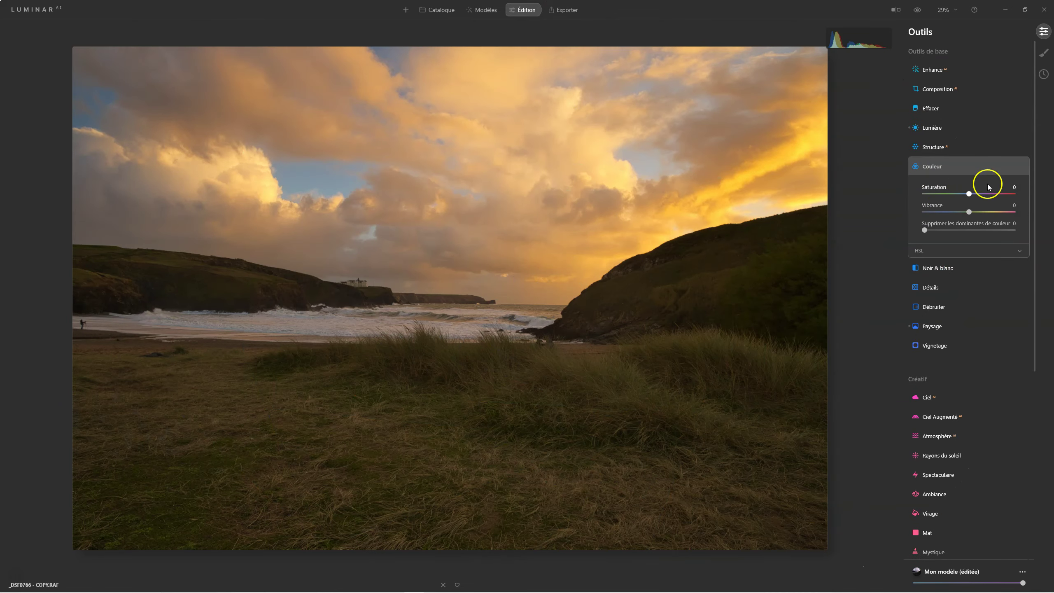
Lower HSL Orange saturation to -45 and compare before and after
left_click(923, 251)
left_click_drag(969, 302, 943, 304)
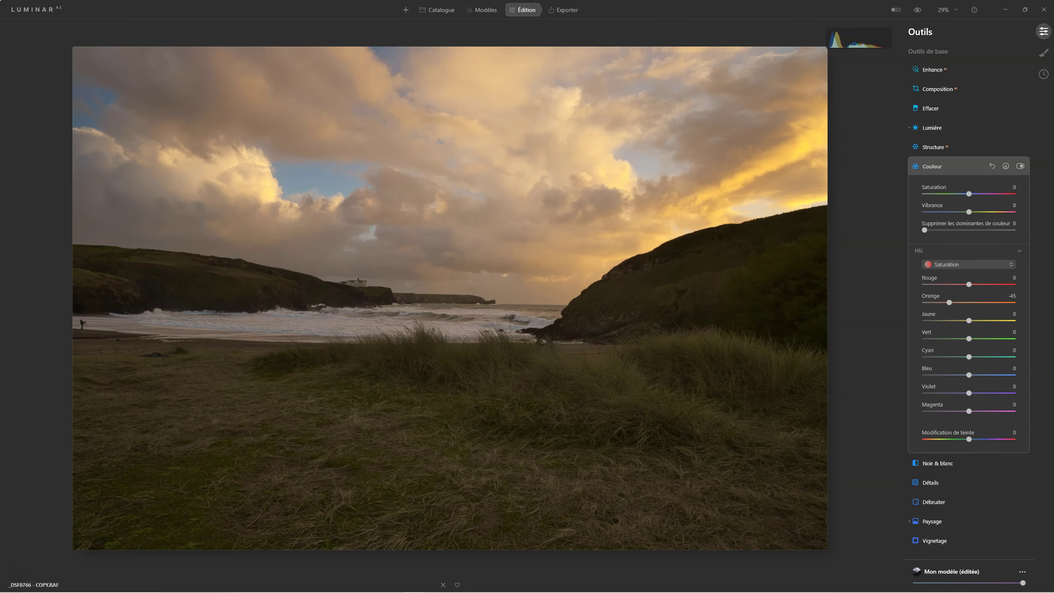
left_click(917, 10)
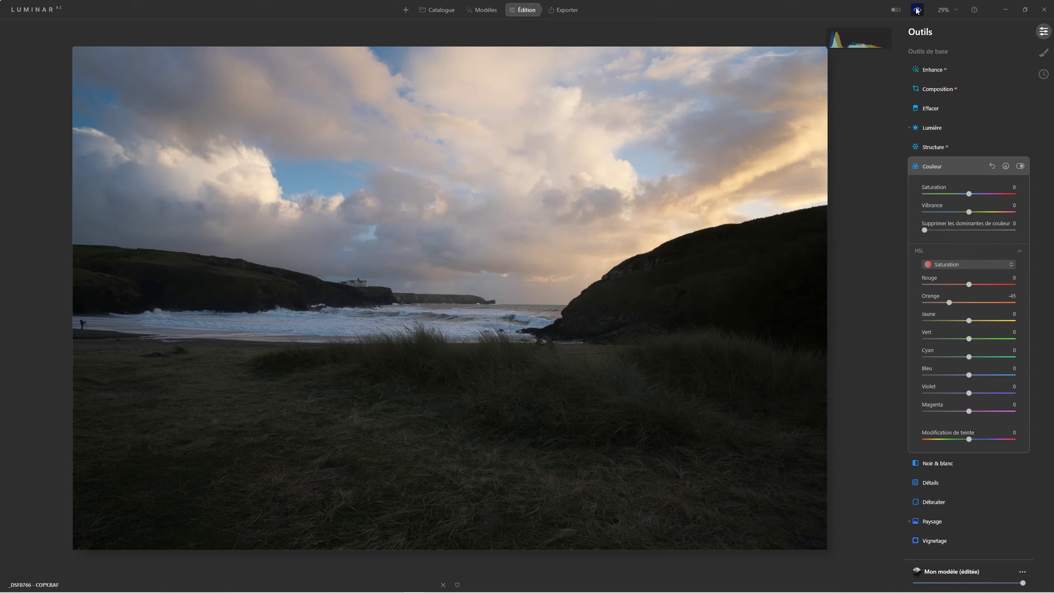
left_click(917, 10)
left_click(917, 11)
left_click(917, 10)
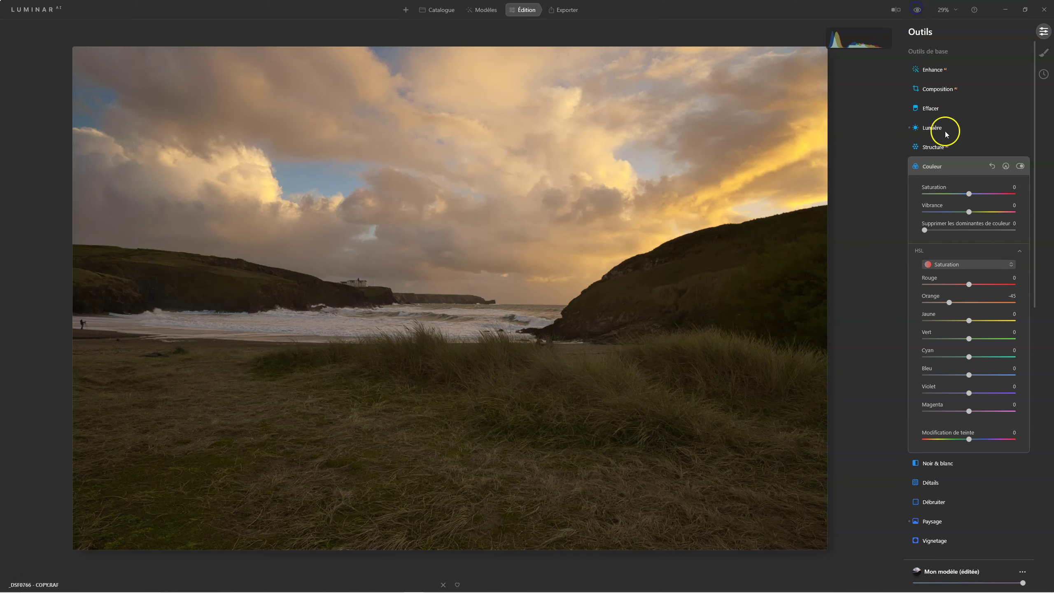
Raise Blue saturation to 14, then set Blue luminance to -32
left_click(969, 375)
mouse_move(980, 376)
left_mouse_down()
mouse_move(960, 376)
mouse_move(971, 375)
left_mouse_up()
left_click(948, 265)
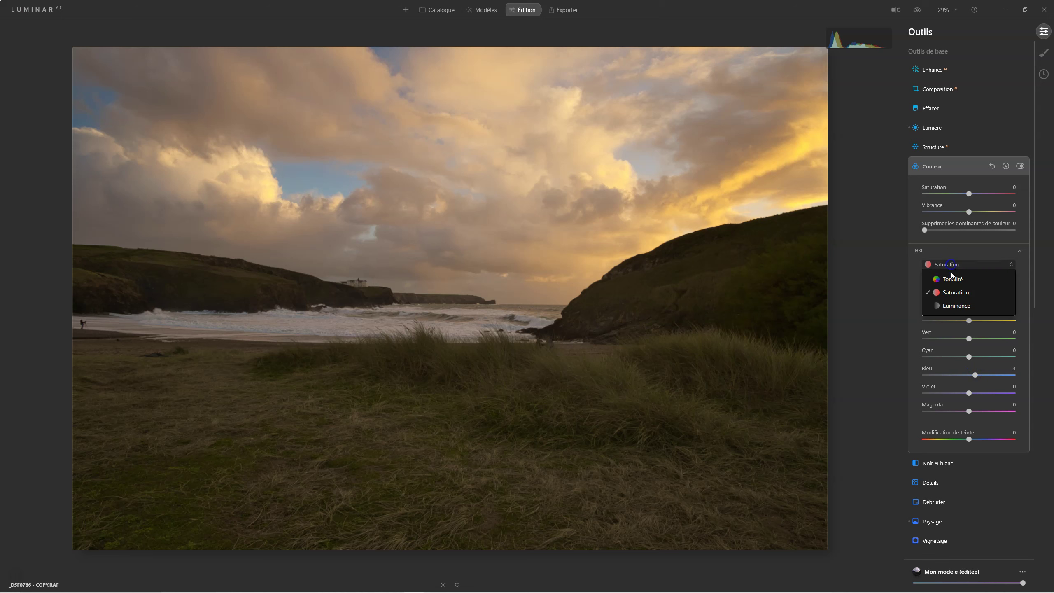
left_click(953, 305)
mouse_move(968, 375)
left_mouse_down()
mouse_move(949, 376)
mouse_move(958, 376)
left_mouse_up()
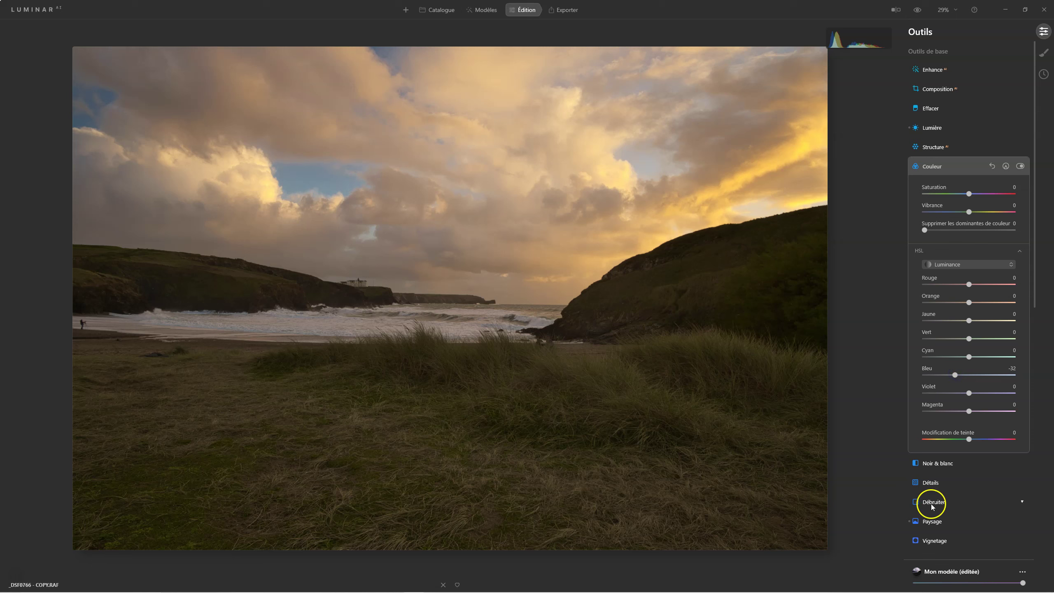
Raise Landscape Haze Removal to 33, then return to the Color HSL controls
left_click(932, 520)
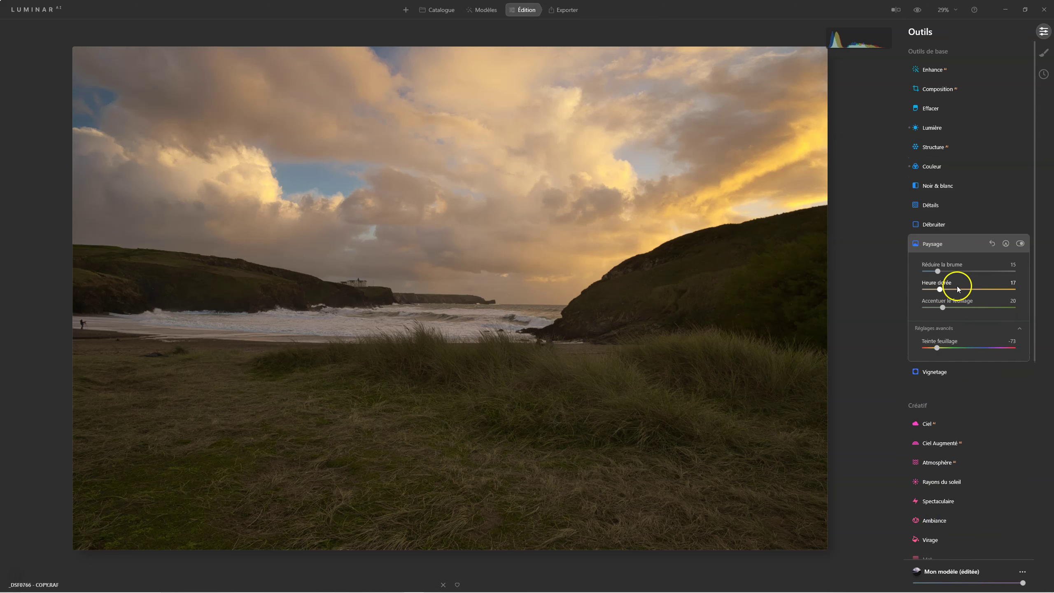
mouse_move(944, 273)
left_mouse_down()
mouse_move(961, 273)
mouse_move(949, 272)
left_mouse_up()
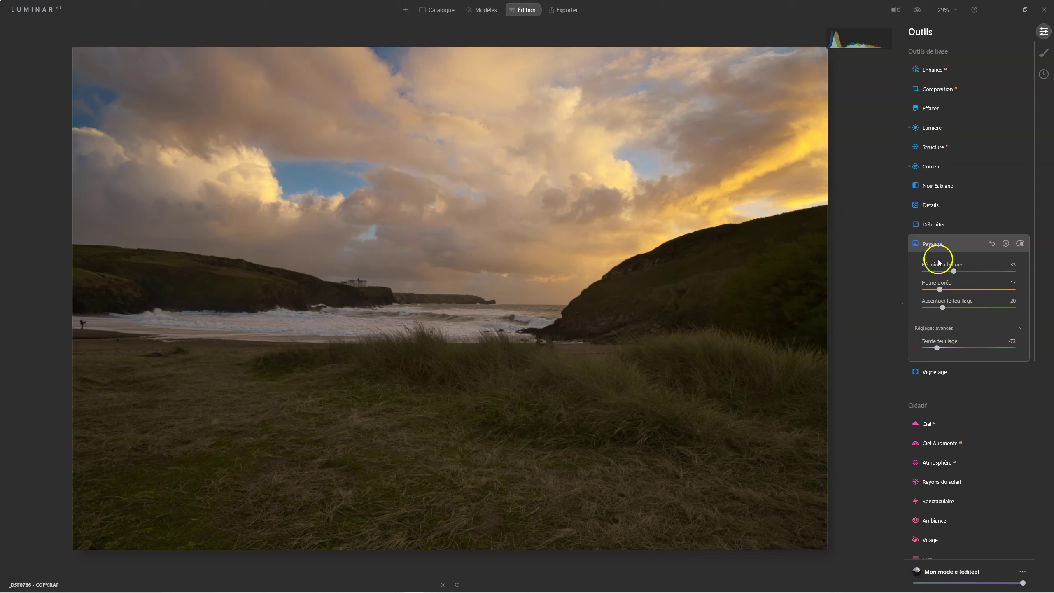
left_click(933, 244)
left_click(940, 167)
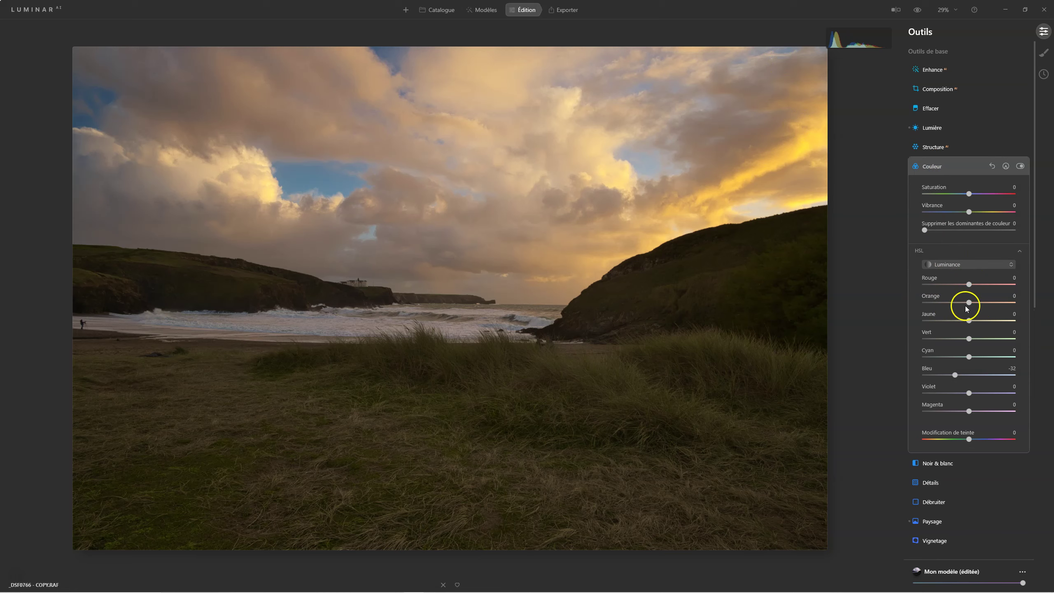
Lower HSL luminance to -10 for Orange and -20 for Yellow
left_click_drag(967, 304, 965, 304)
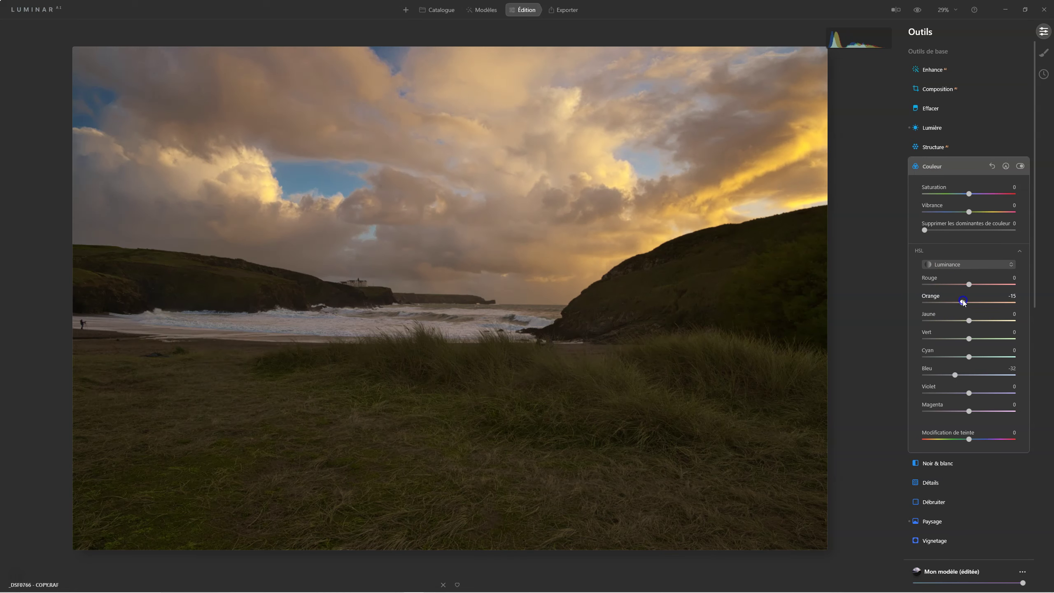
left_click_drag(965, 303, 952, 302)
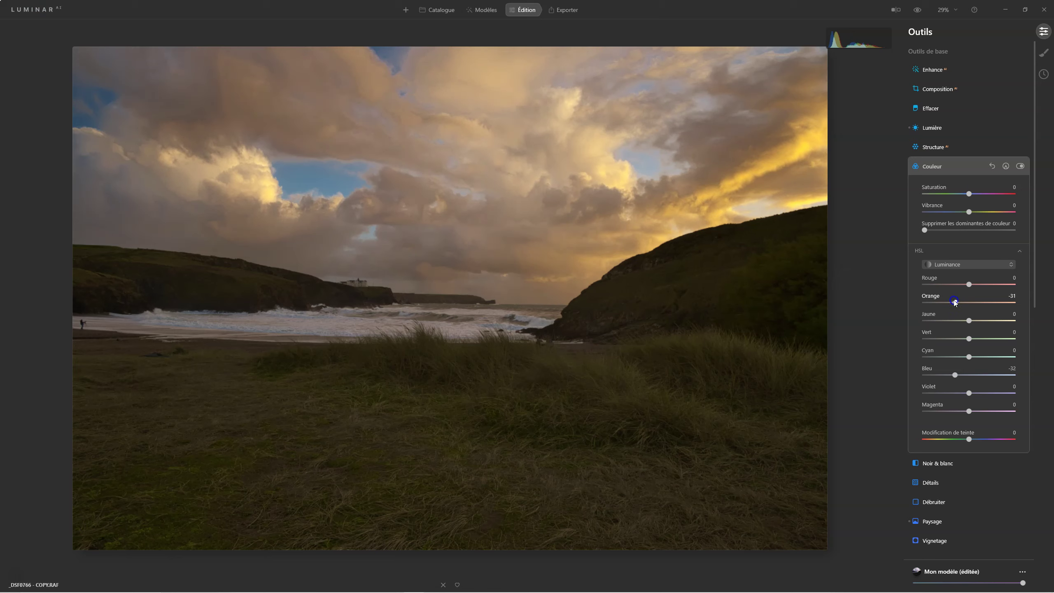
left_click_drag(968, 320, 948, 320)
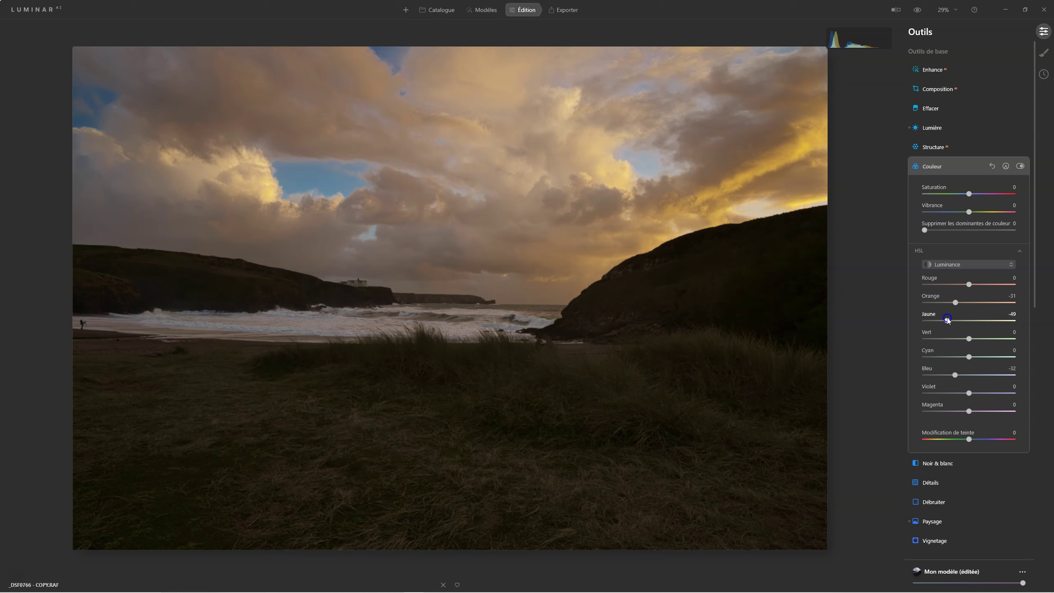
mouse_move(948, 320)
left_mouse_down()
mouse_move(959, 319)
mouse_move(961, 304)
left_mouse_up()
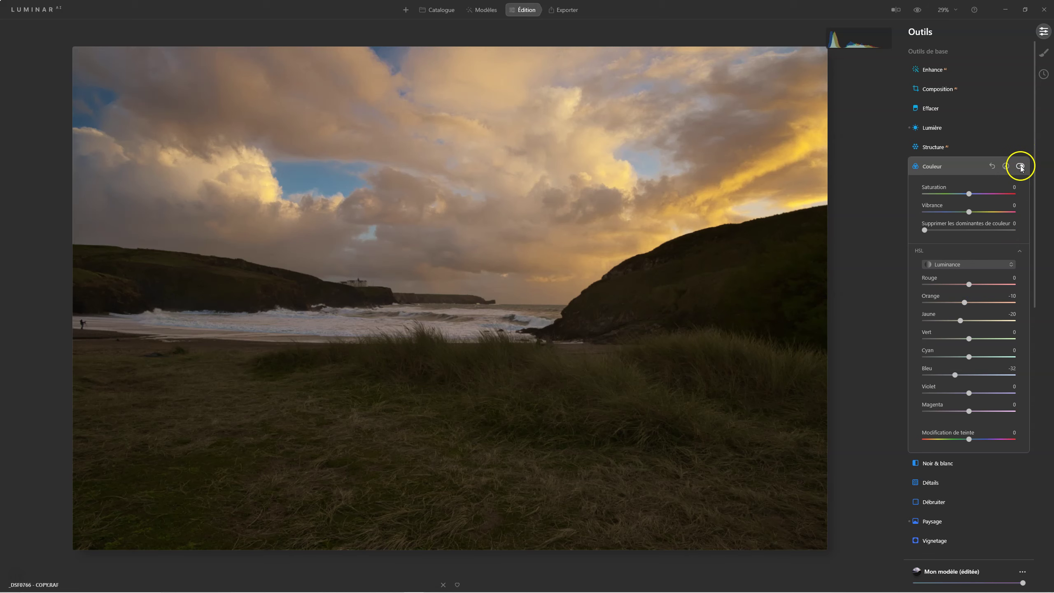
Compare the edit with the original, then collapse the Color tool
left_click(916, 11)
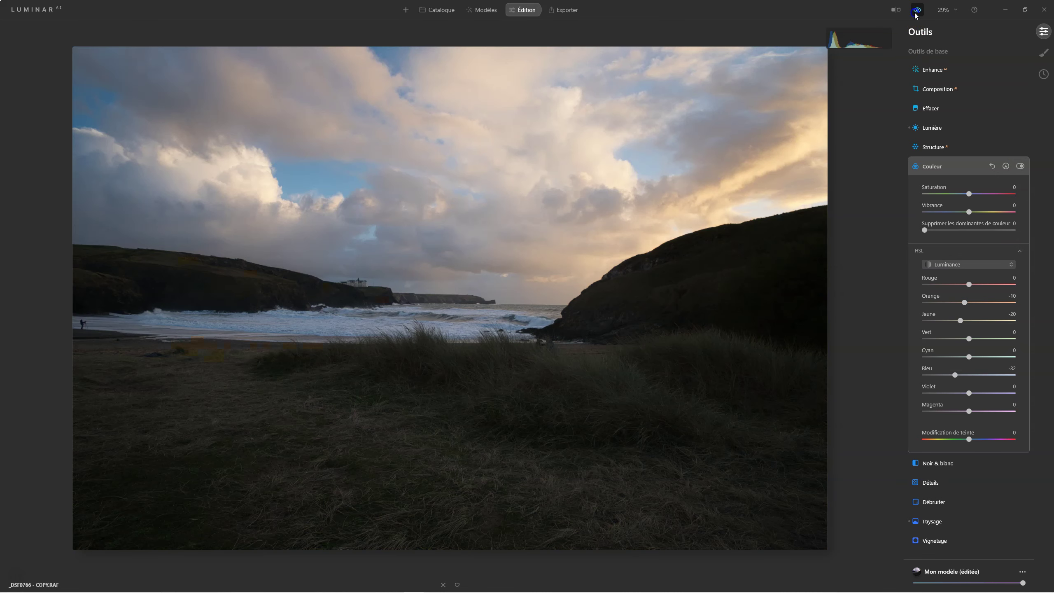
left_click(916, 12)
left_click(916, 12)
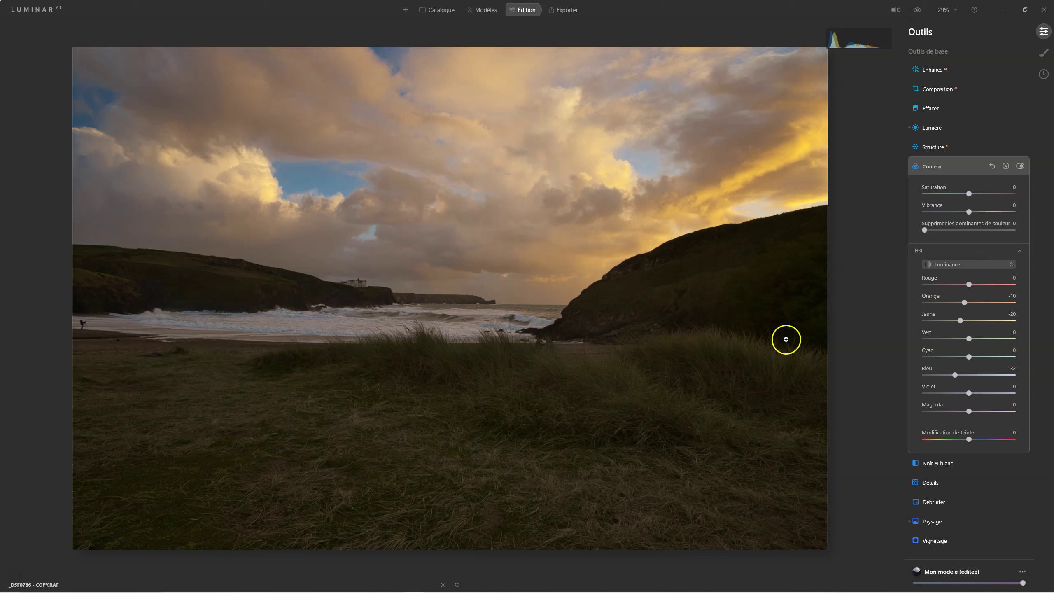
left_click(926, 169)
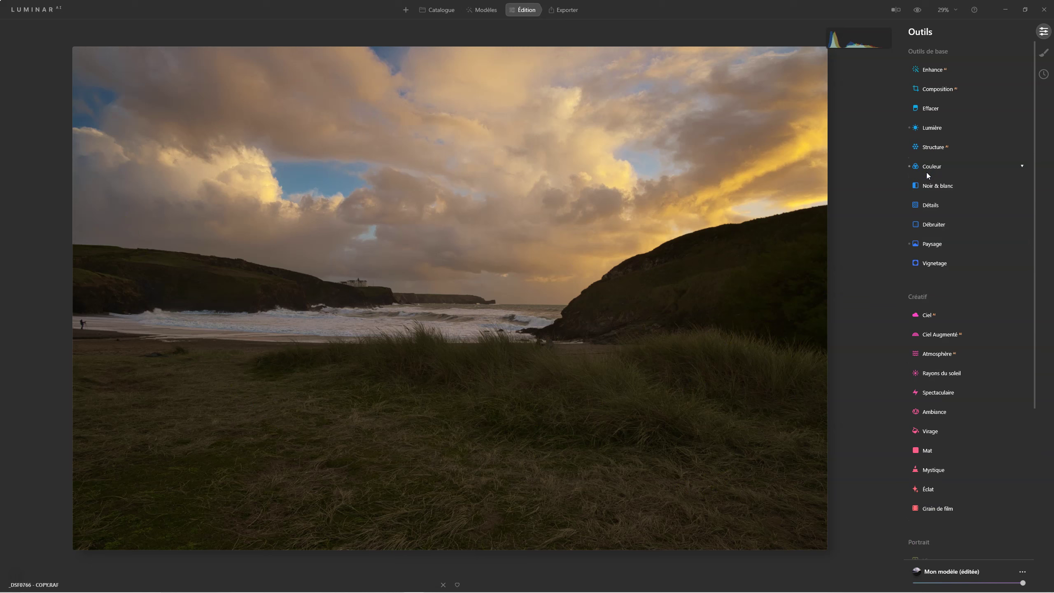
Lift Light Shadows to 58 and raise the tone curve to brighten midtones
left_click(932, 127)
left_click_drag(981, 263, 987, 264)
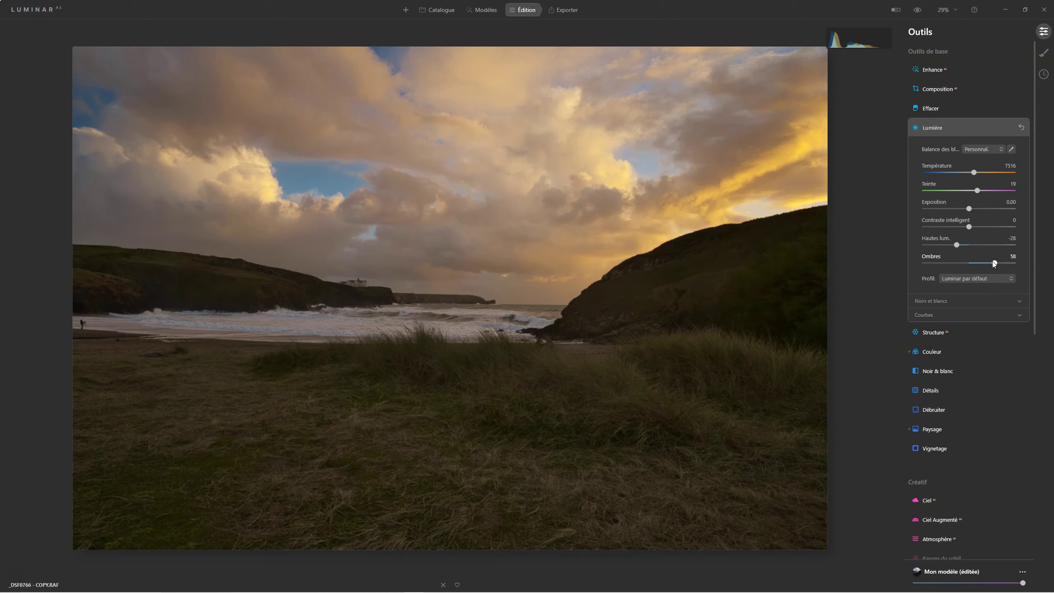
left_click(937, 301)
left_click(937, 303)
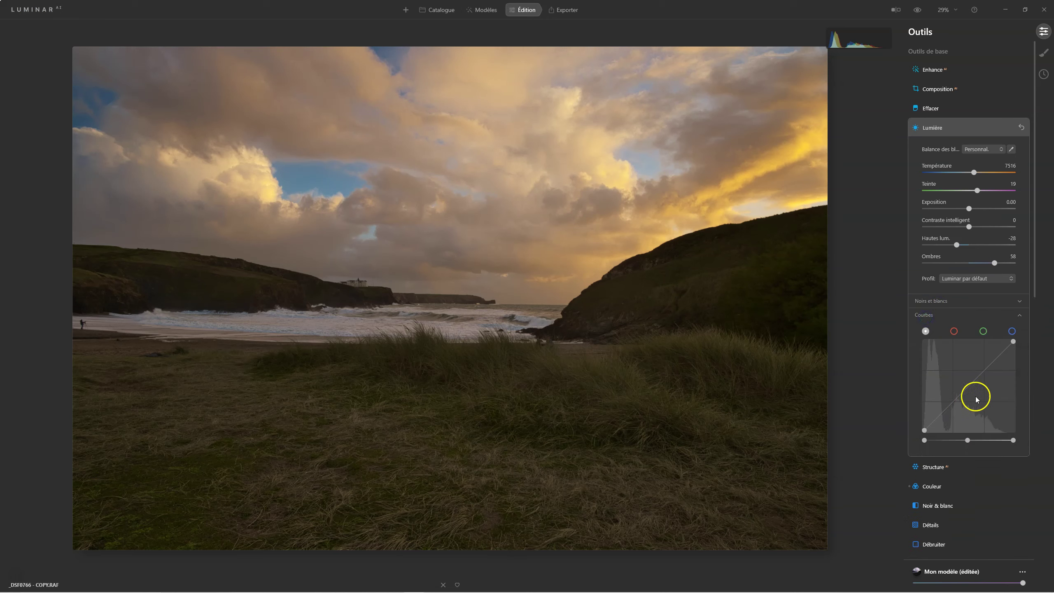
left_click(969, 385)
left_click_drag(969, 386, 967, 384)
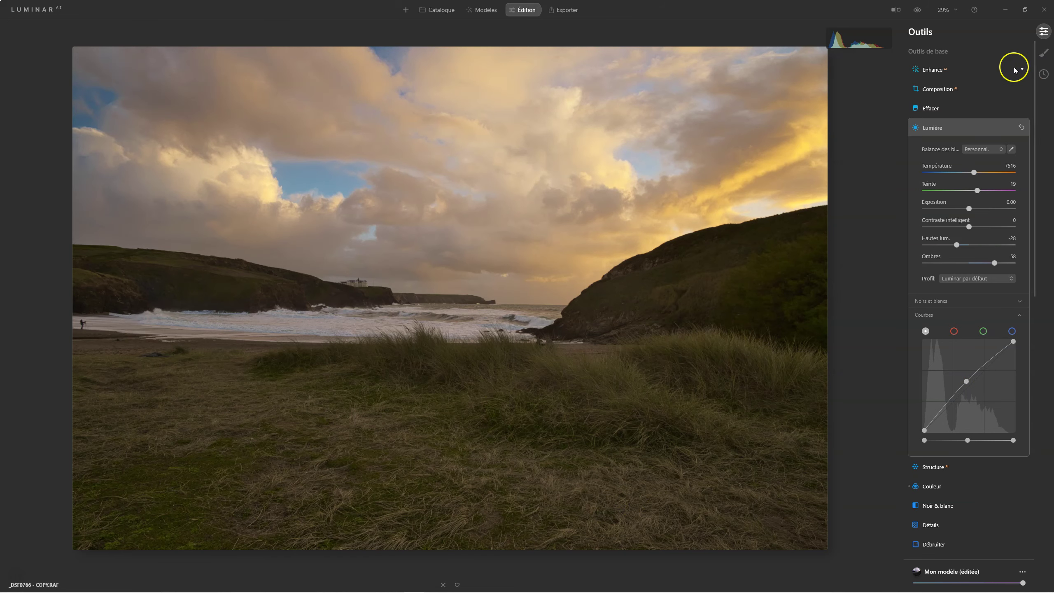
Flip between edited and original several times, then collapse the Light tool
left_click(916, 10)
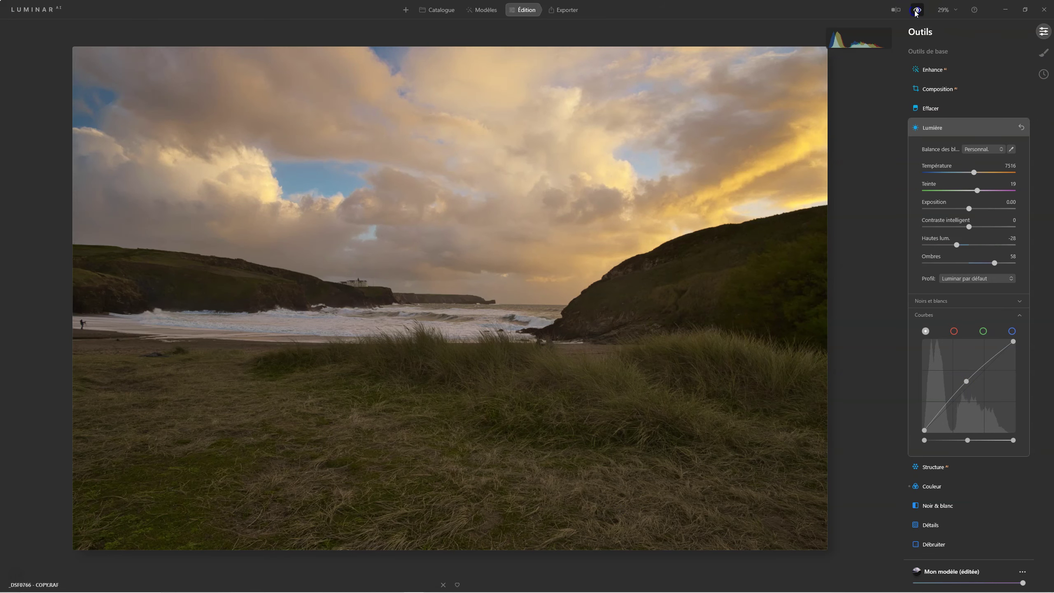
left_click(916, 11)
left_click(916, 11)
left_click(916, 10)
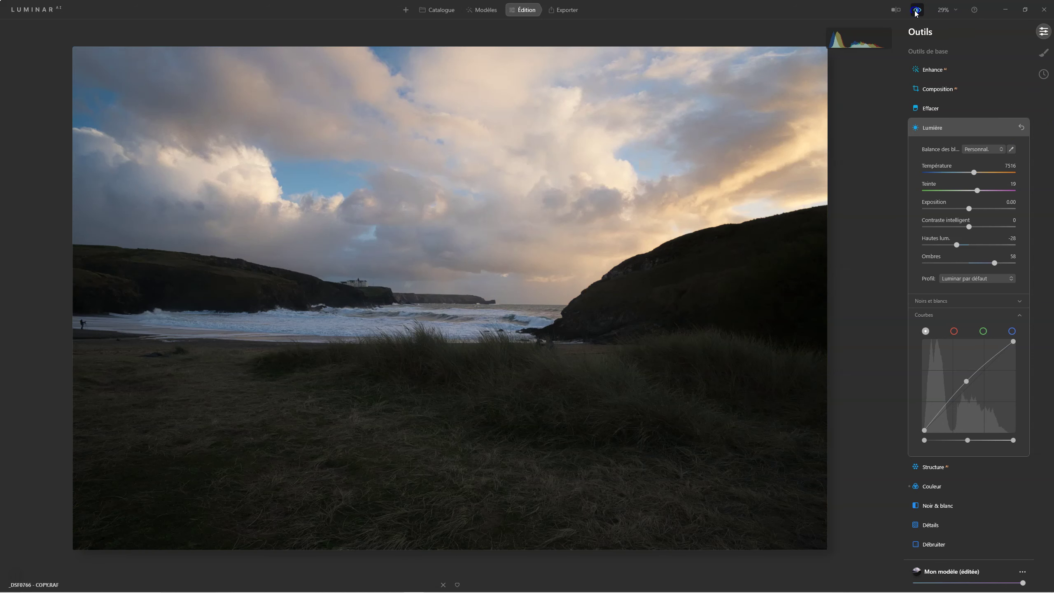
left_click(916, 10)
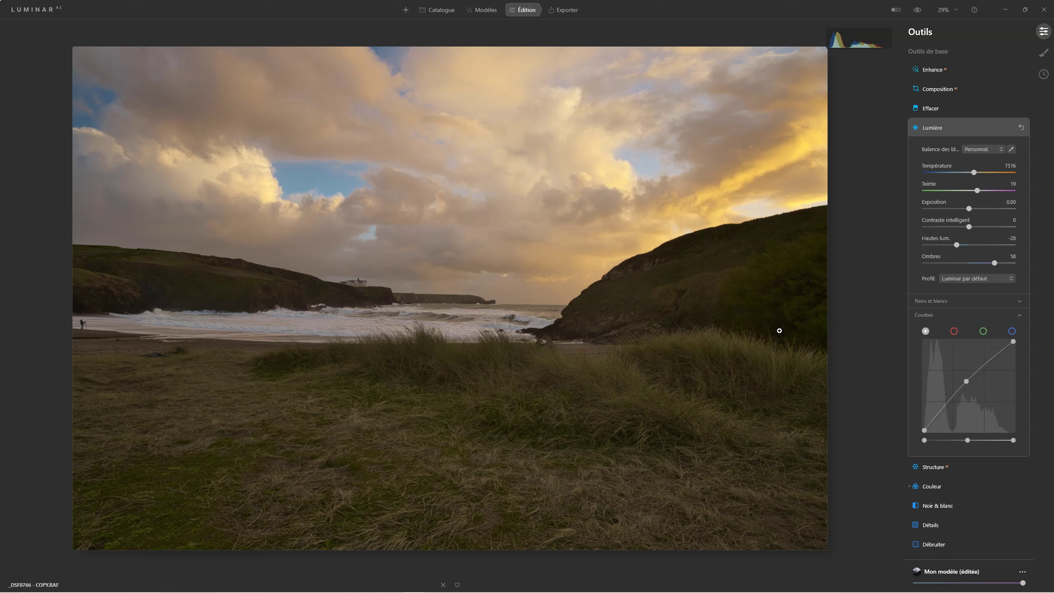
left_click(934, 129)
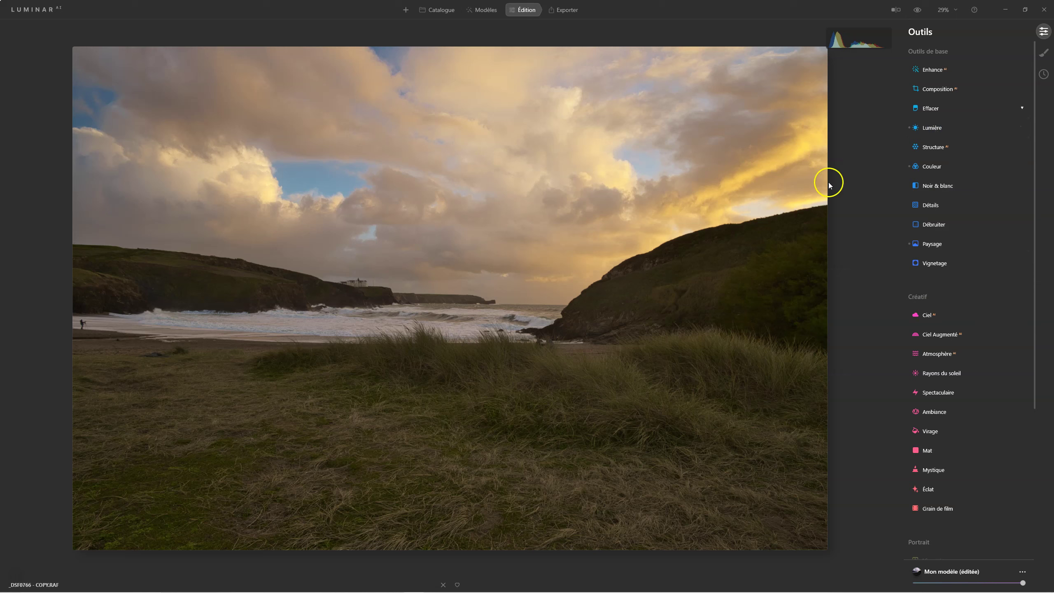
Erase the small red figure from the left of the beach and switch to Local Masking
left_click(936, 108)
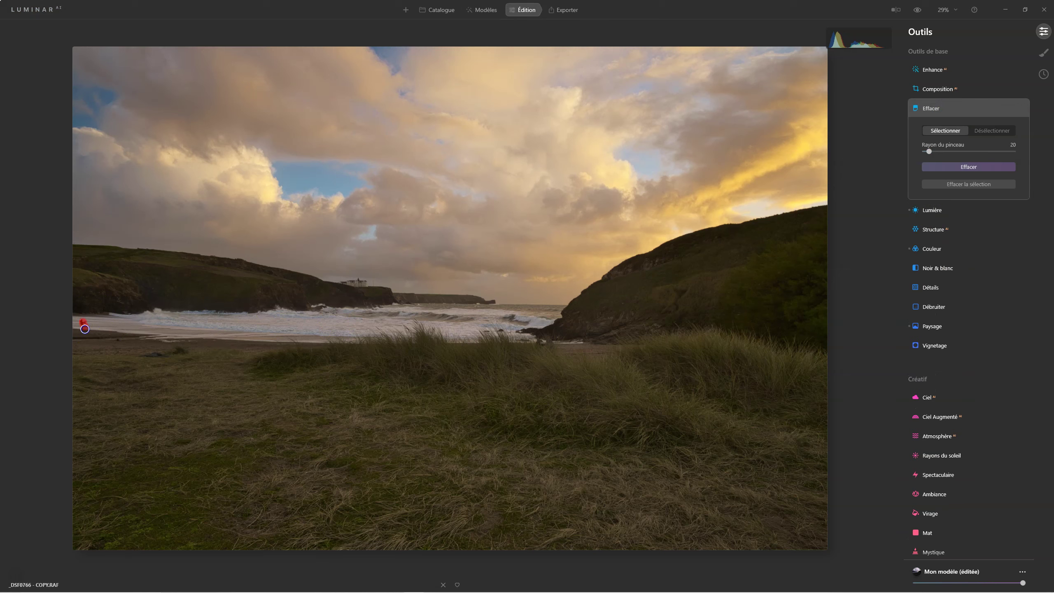
left_click(952, 166)
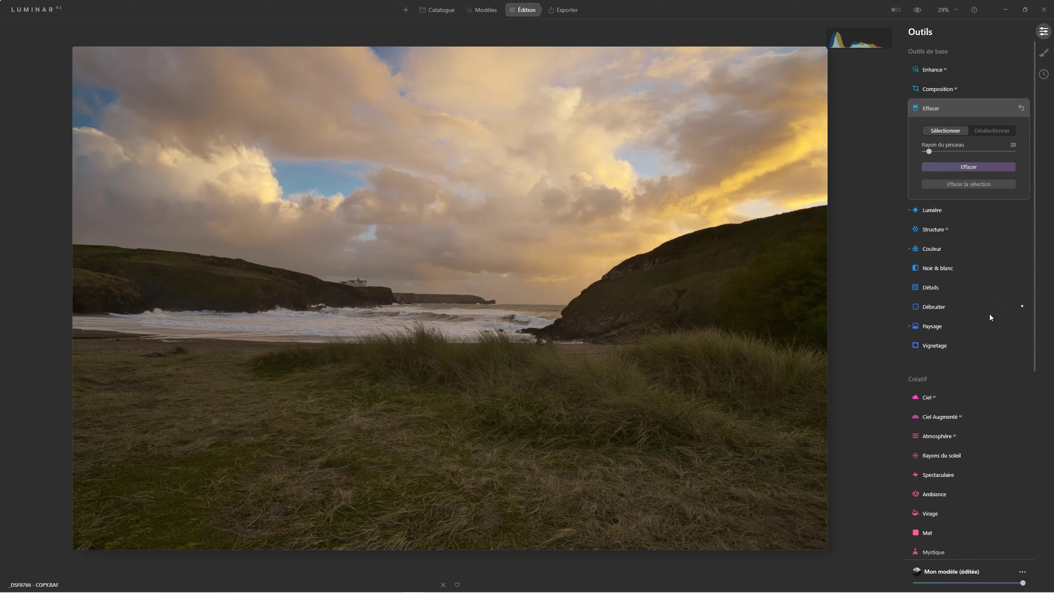
left_click(932, 109)
left_click(1044, 53)
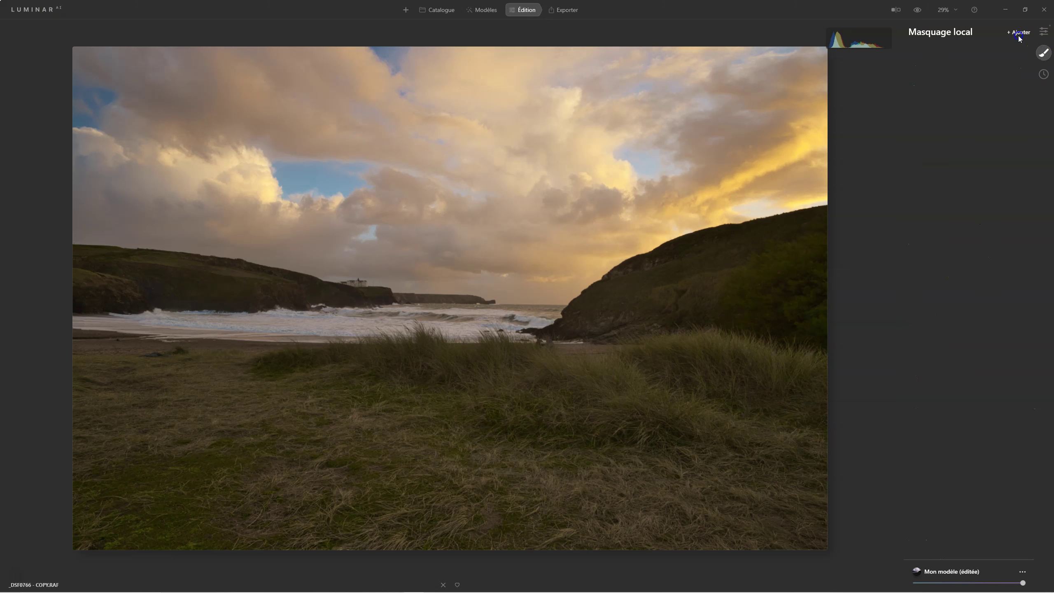
Add a Basic mask layer with brush opacity 10 and Structure 31
left_click(1010, 49)
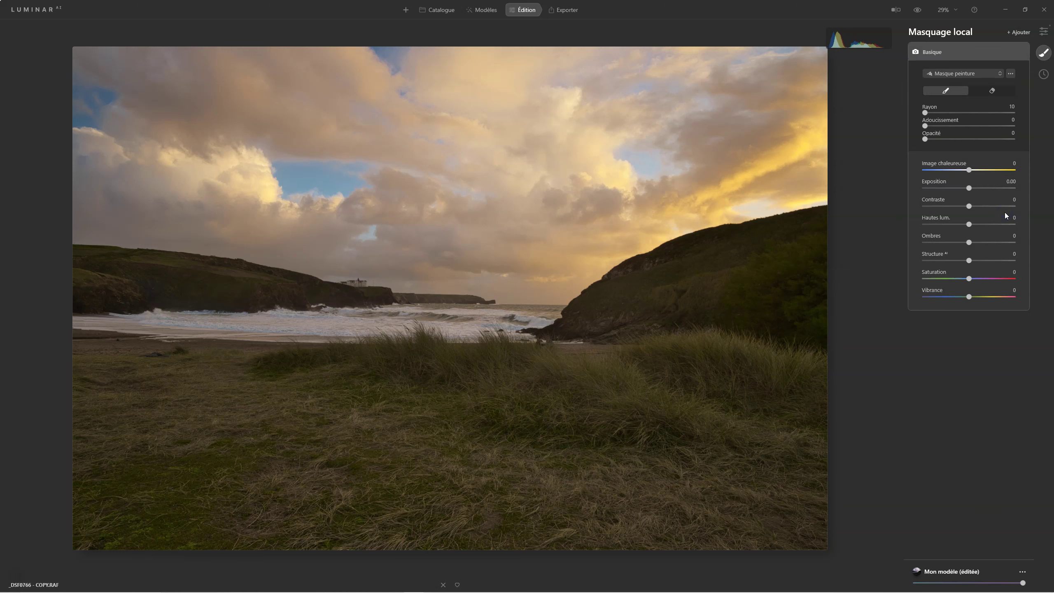
left_click(971, 140)
left_click(946, 263)
left_click(969, 261)
left_click_drag(984, 260, 989, 259)
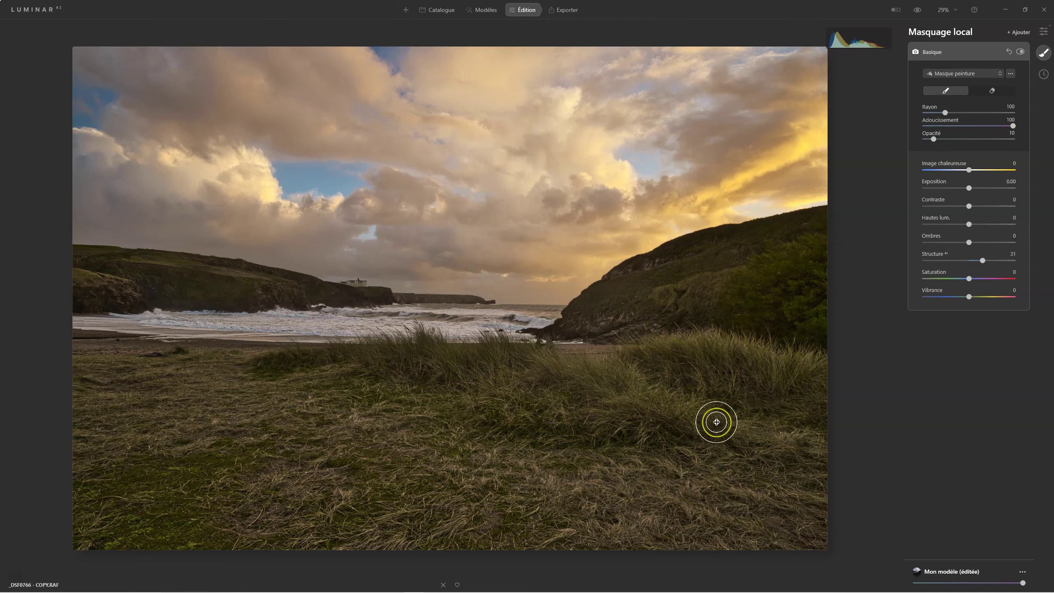
Brush the mask back and forth over the foreground grass
left_click_drag(509, 497, 768, 396)
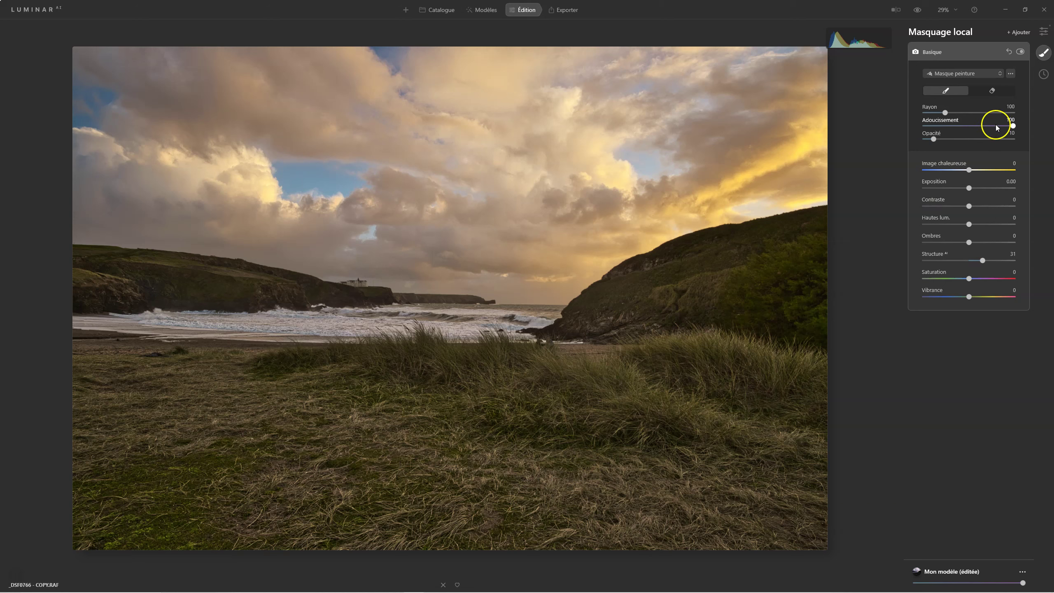
mouse_move(748, 355)
left_mouse_down()
mouse_move(521, 442)
mouse_move(313, 391)
mouse_move(354, 392)
left_mouse_up()
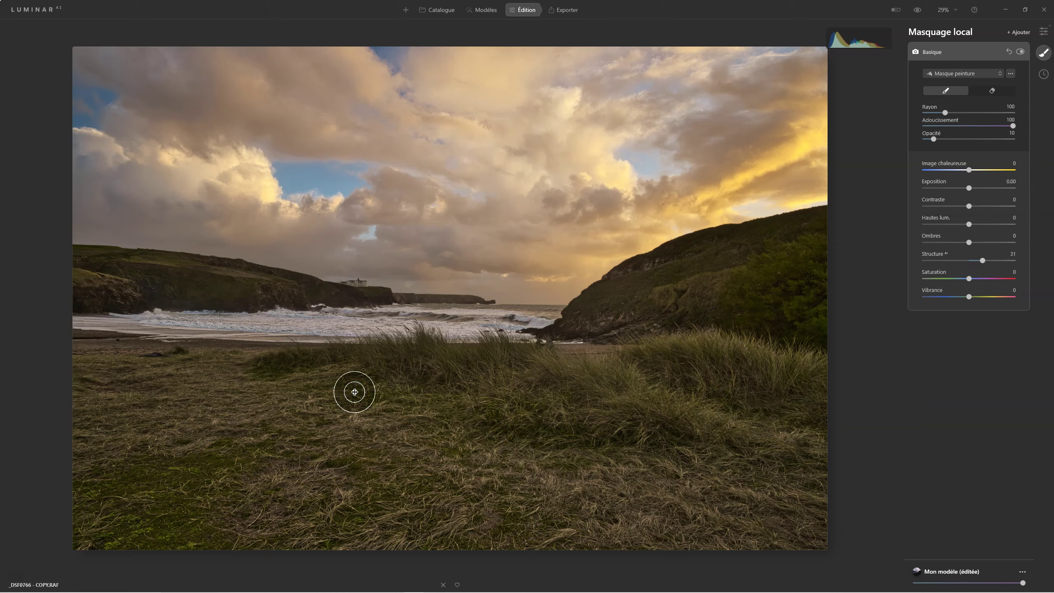
left_click_drag(548, 428, 641, 428)
mouse_move(528, 410)
left_mouse_down()
mouse_move(672, 426)
mouse_move(541, 422)
mouse_move(654, 400)
mouse_move(576, 410)
mouse_move(639, 412)
mouse_move(504, 384)
mouse_move(489, 363)
mouse_move(451, 375)
mouse_move(369, 349)
mouse_move(365, 364)
mouse_move(299, 365)
mouse_move(373, 350)
mouse_move(553, 377)
mouse_move(501, 360)
mouse_move(635, 393)
mouse_move(539, 360)
mouse_move(651, 410)
mouse_move(607, 444)
mouse_move(795, 379)
left_mouse_up()
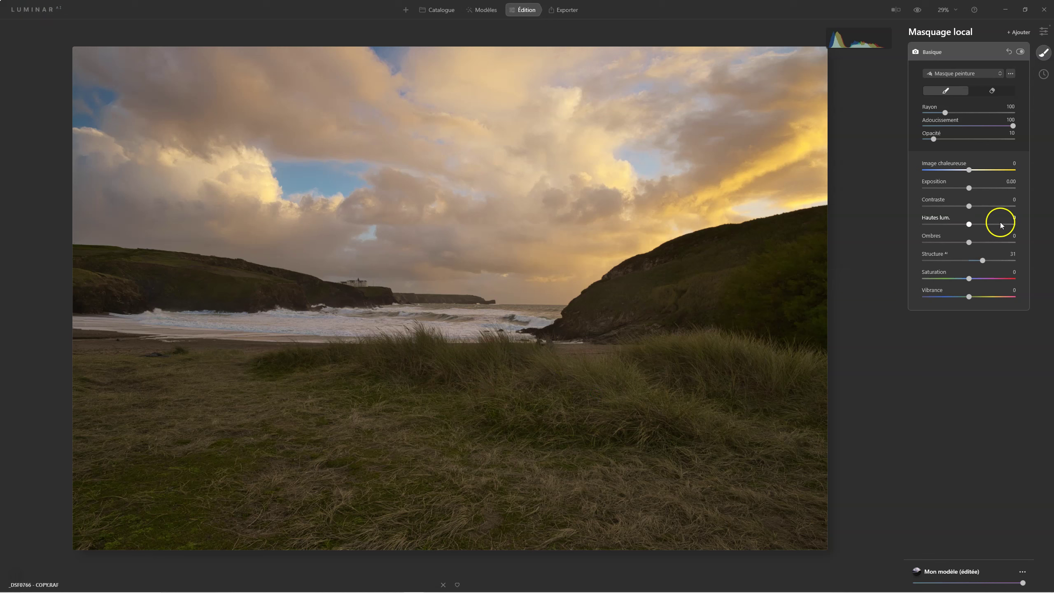
Compare the Structure mask on and off, then paint it across the central and right grass
left_click(1020, 52)
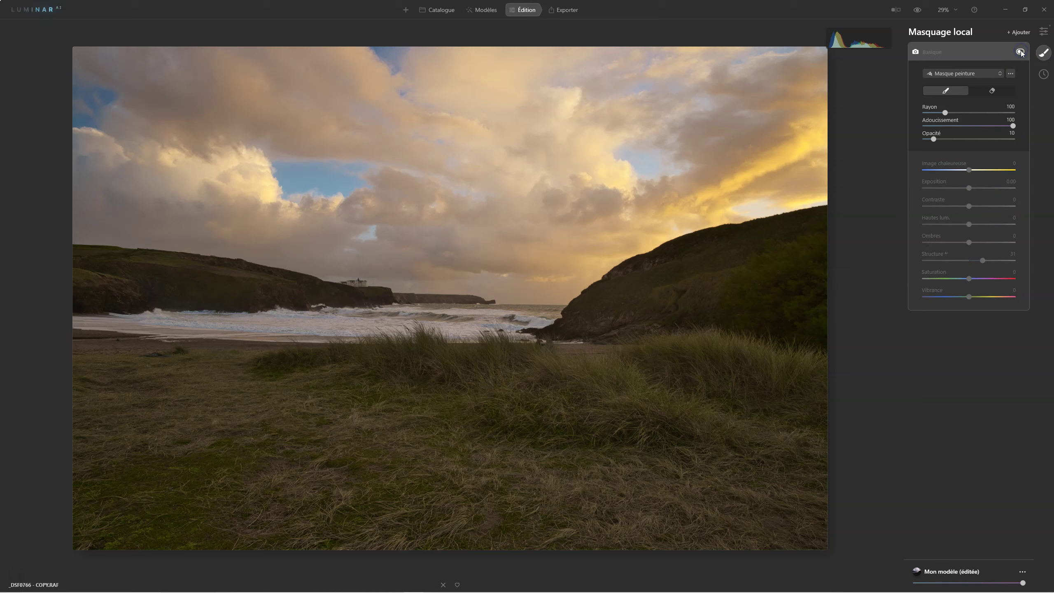
left_click(1020, 51)
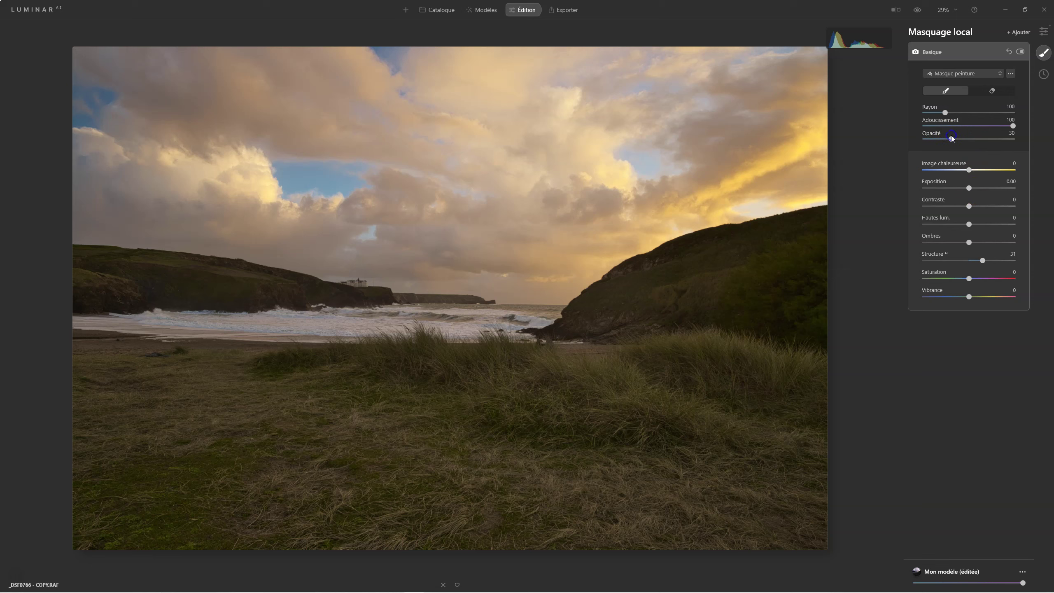
mouse_move(394, 352)
left_mouse_down()
mouse_move(569, 412)
mouse_move(335, 352)
left_mouse_up()
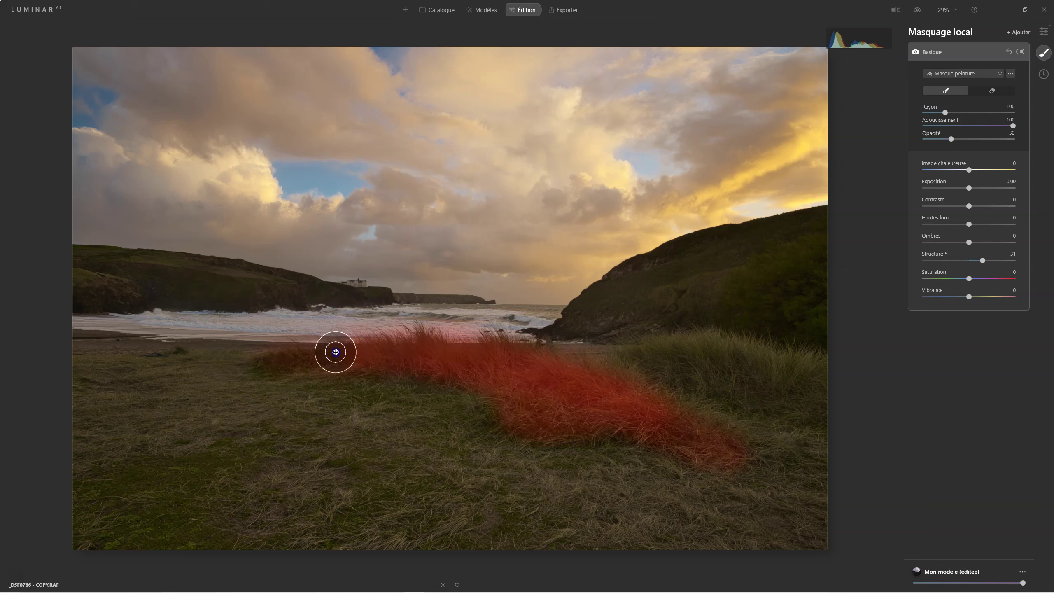
left_click_drag(335, 352, 518, 390)
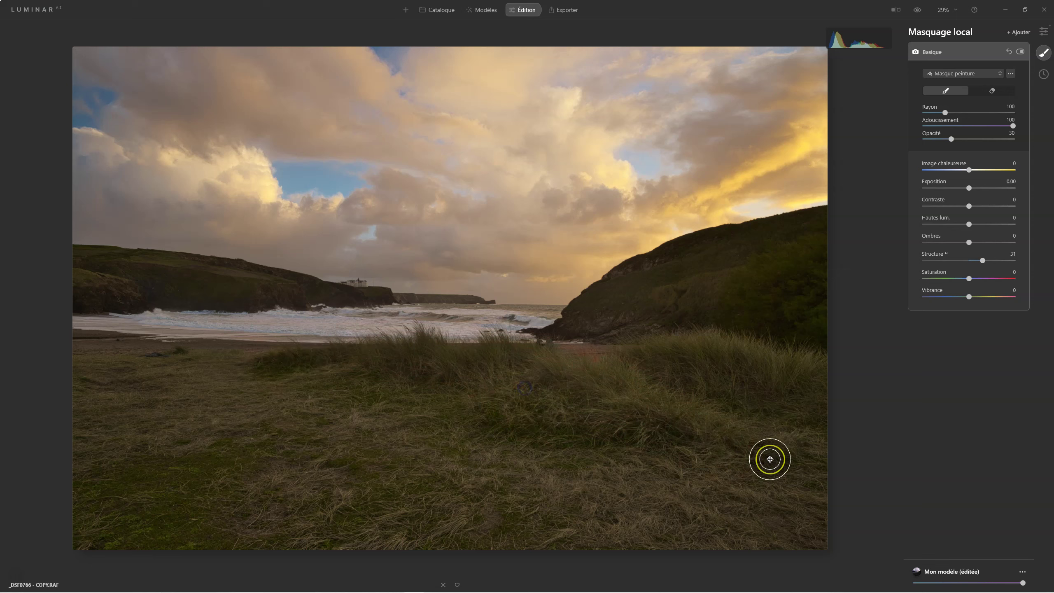
left_click_drag(654, 353, 773, 379)
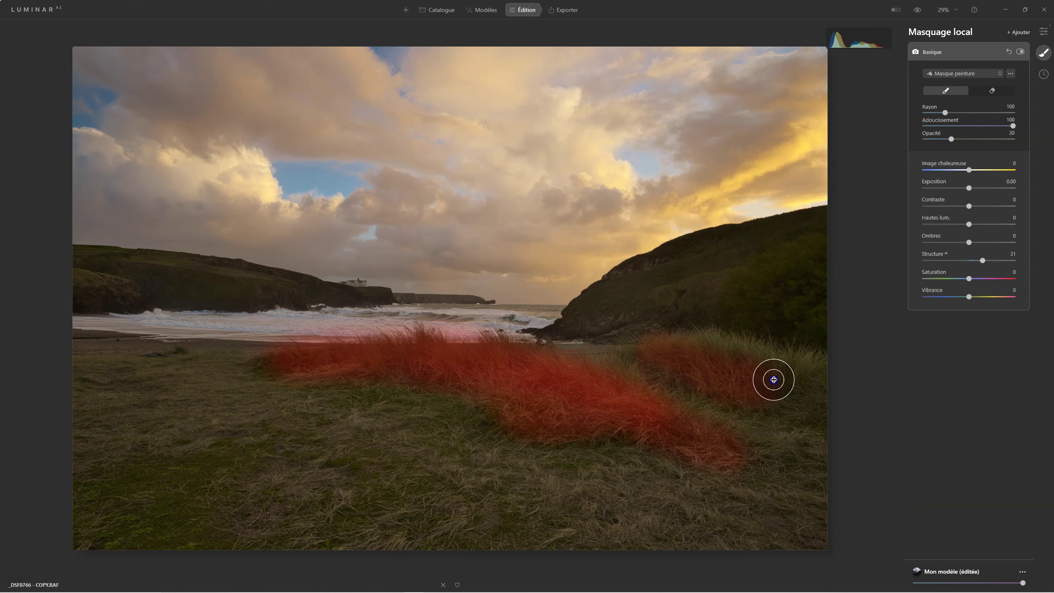
mouse_move(706, 346)
left_mouse_down()
mouse_move(704, 378)
mouse_move(769, 393)
left_mouse_up()
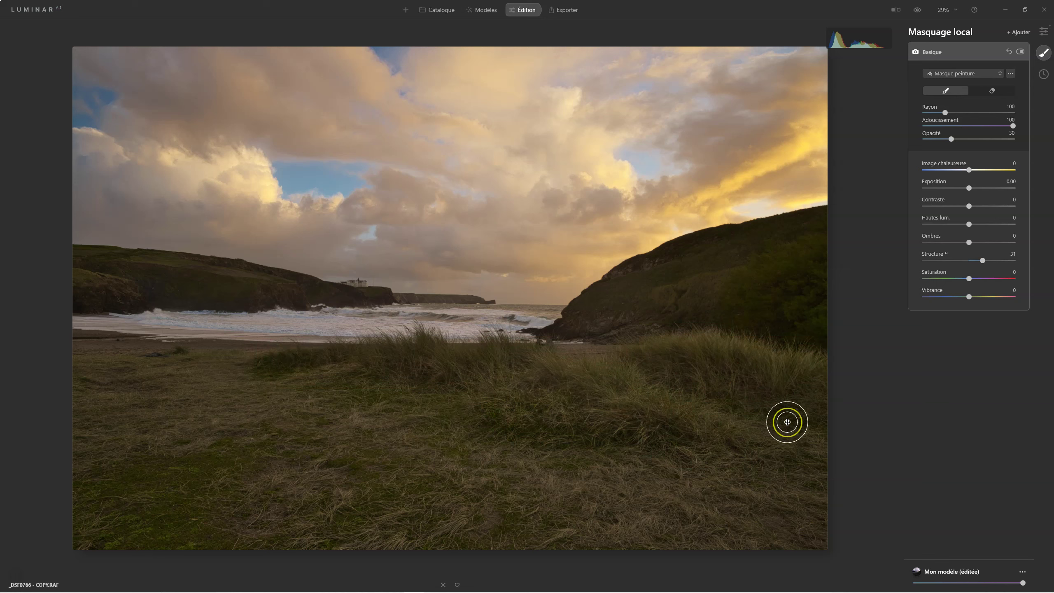
Paint the mask over the right hillside, left hillside and cliff, resizing the brush with [ and ]
mouse_move(757, 258)
left_mouse_down()
mouse_move(725, 256)
mouse_move(609, 294)
mouse_move(595, 311)
mouse_move(680, 301)
mouse_move(813, 249)
mouse_move(767, 243)
mouse_move(784, 310)
mouse_move(565, 317)
left_mouse_up()
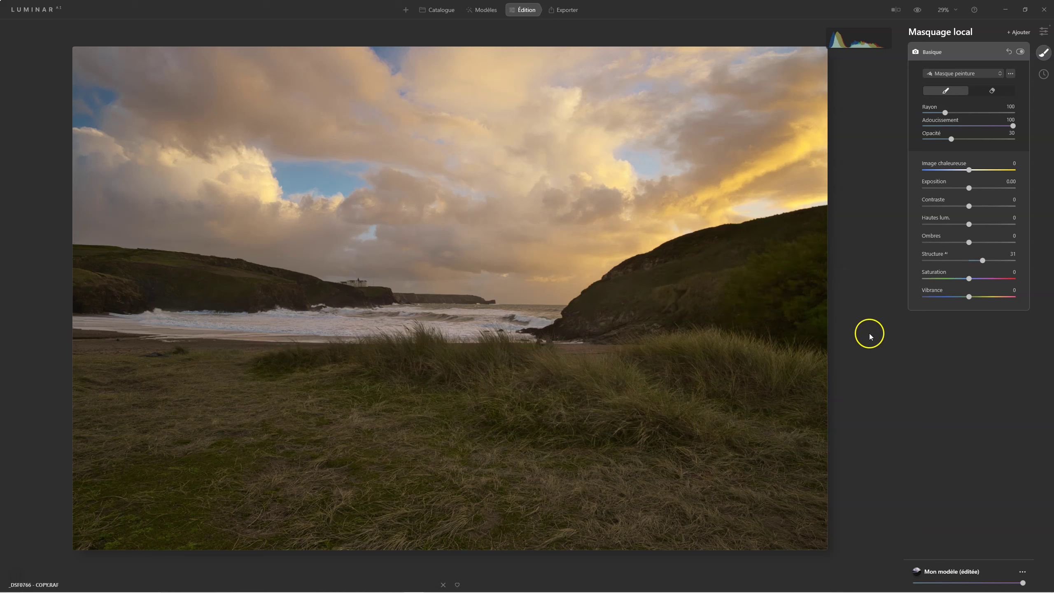
mouse_move(105, 278)
left_mouse_down()
mouse_move(169, 278)
mouse_move(89, 266)
mouse_move(247, 289)
left_mouse_up()
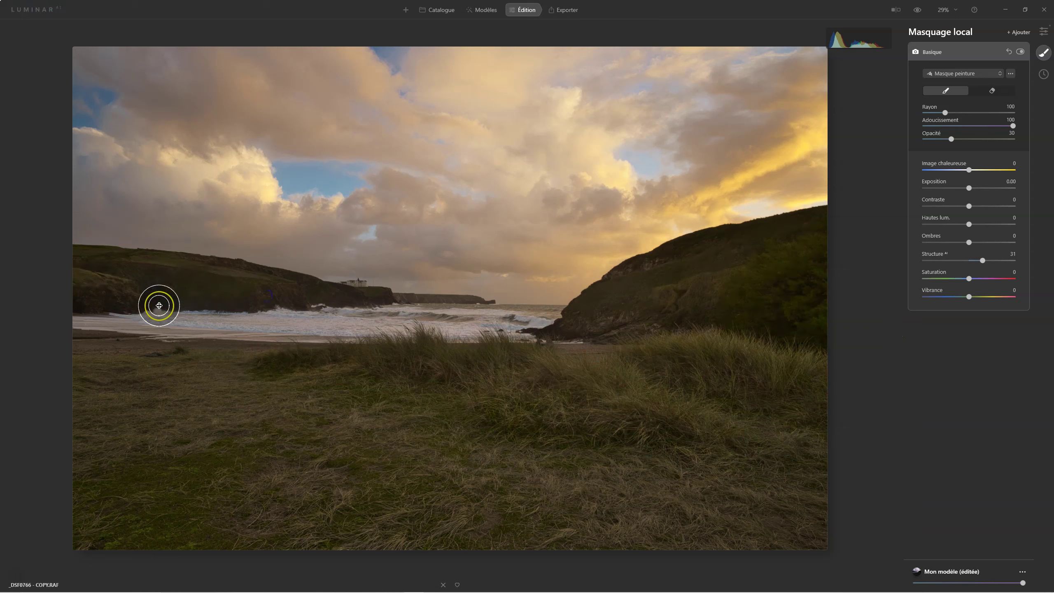
key("bracketleft")
key("bracketleft")
key("bracketleft")
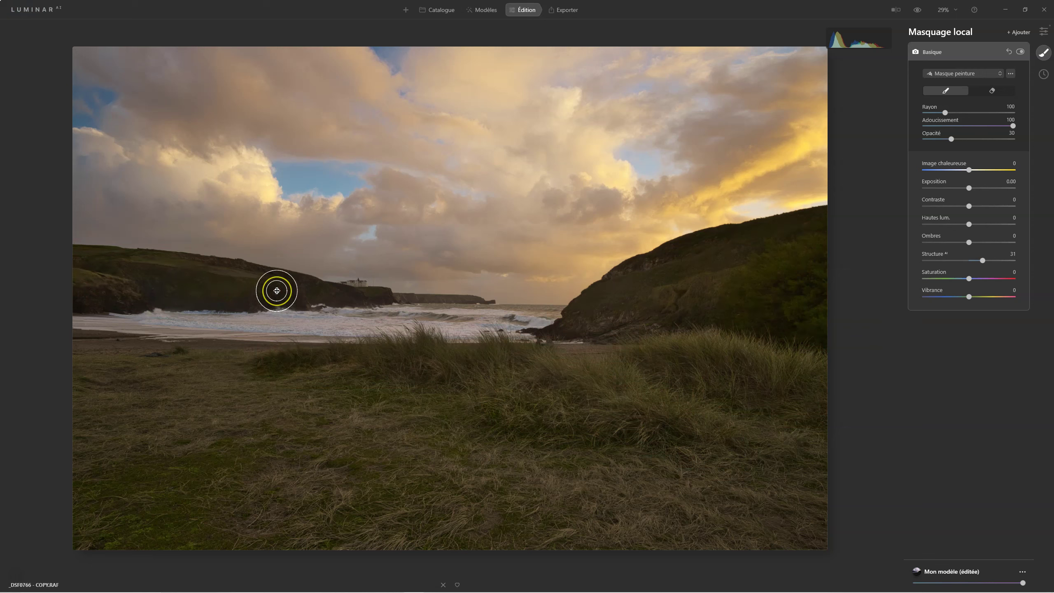
key("bracketleft")
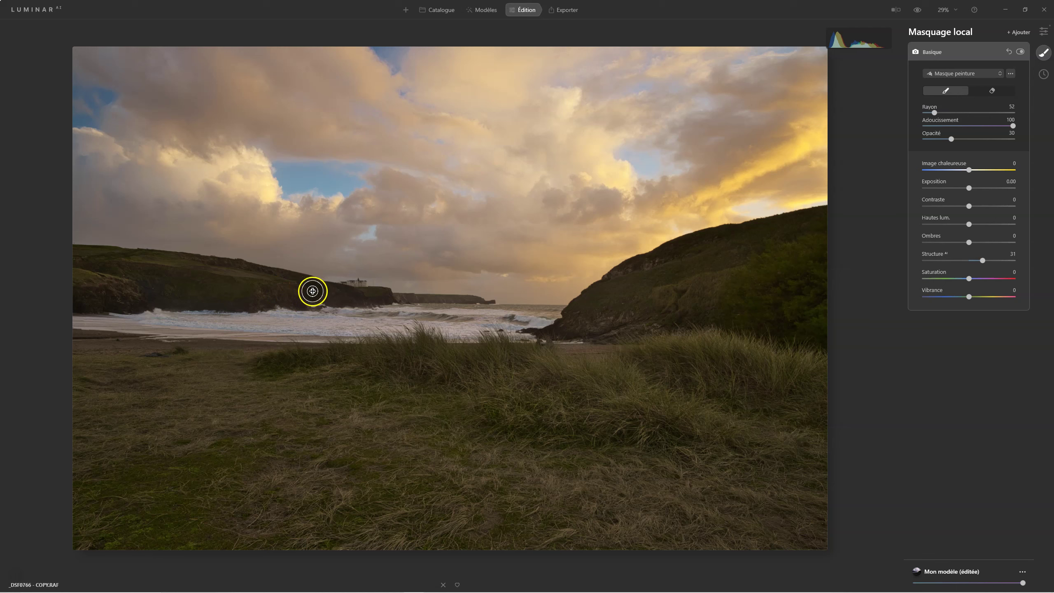
left_click_drag(317, 291, 348, 296)
left_click(391, 310)
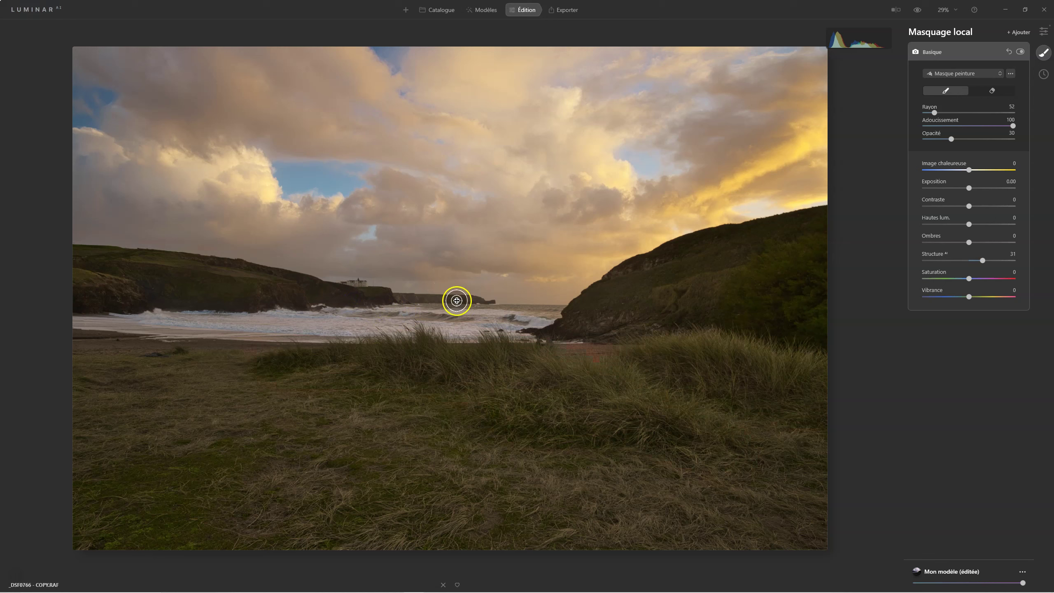
key("bracketright")
key("bracketright")
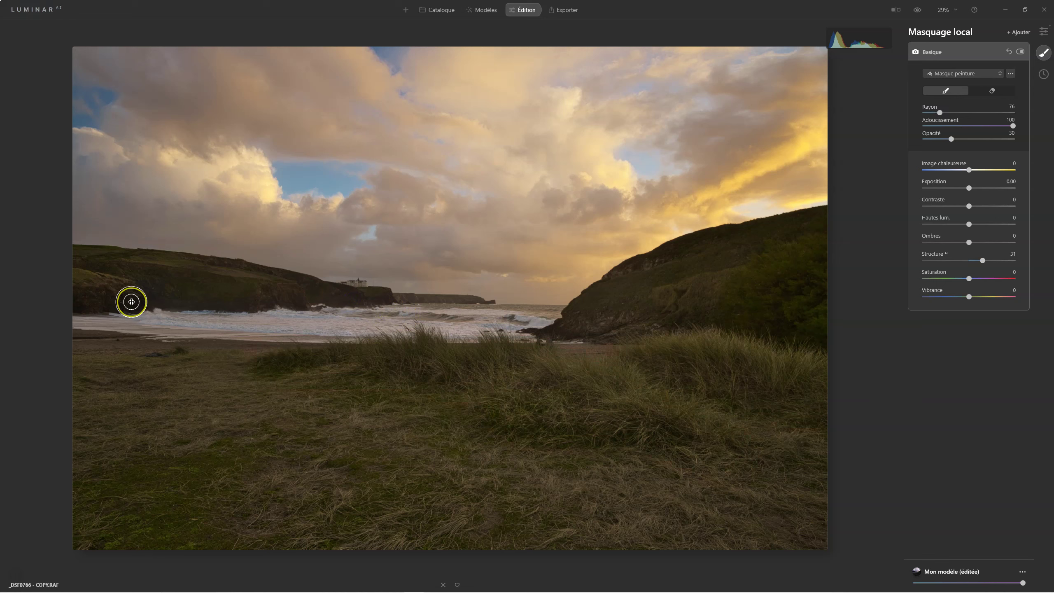
key("bracketright")
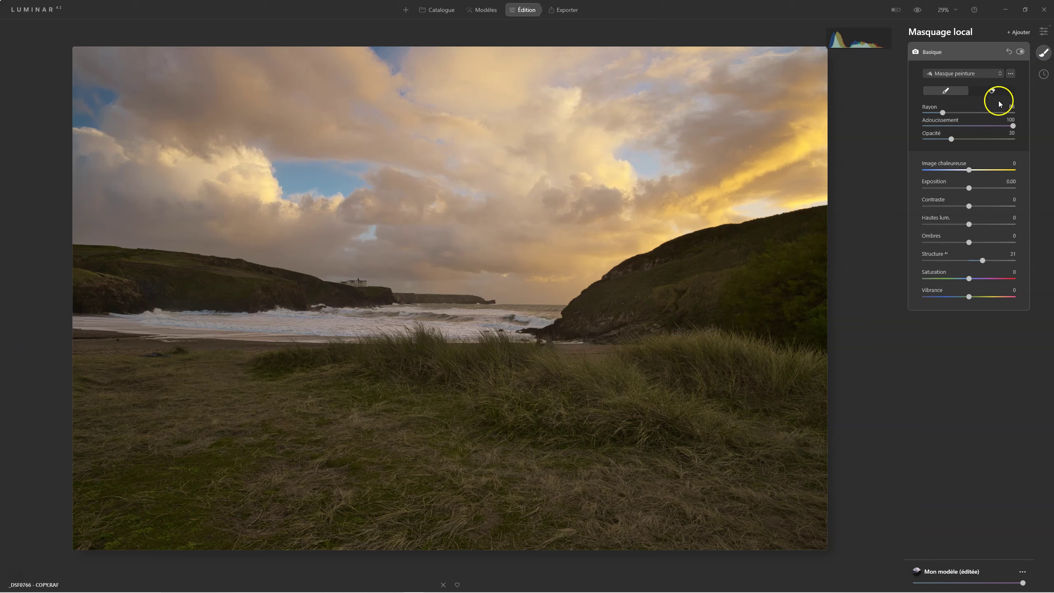
Preview the painted mask overlay, hide it, then enlarge the brush radius to 148
left_click(1011, 73)
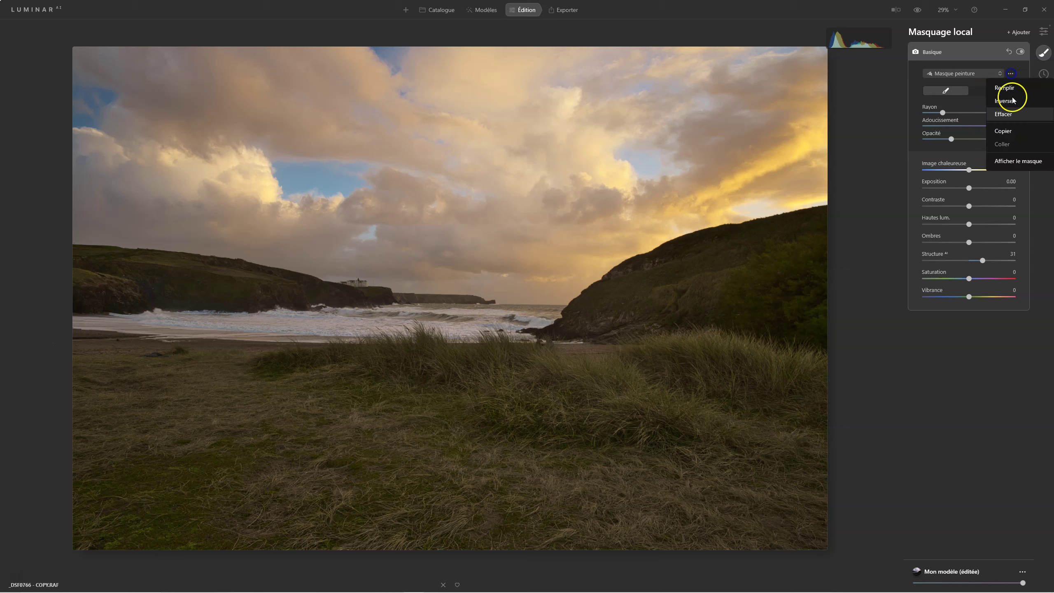
left_click(1013, 162)
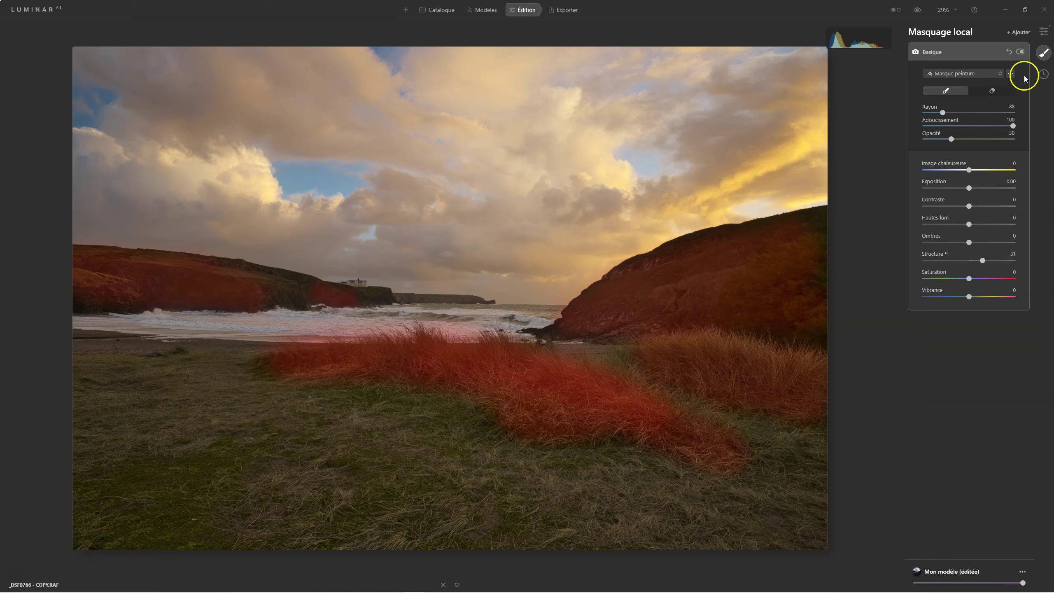
left_click(1010, 74)
left_click(1005, 161)
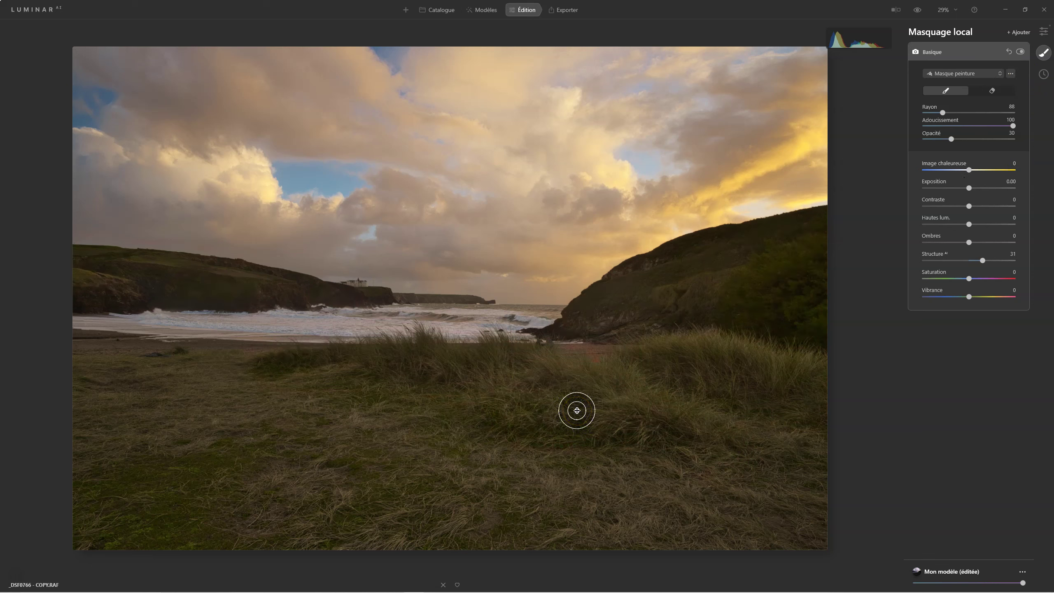
key("bracketright")
key("bracketright")
key("bracketright")
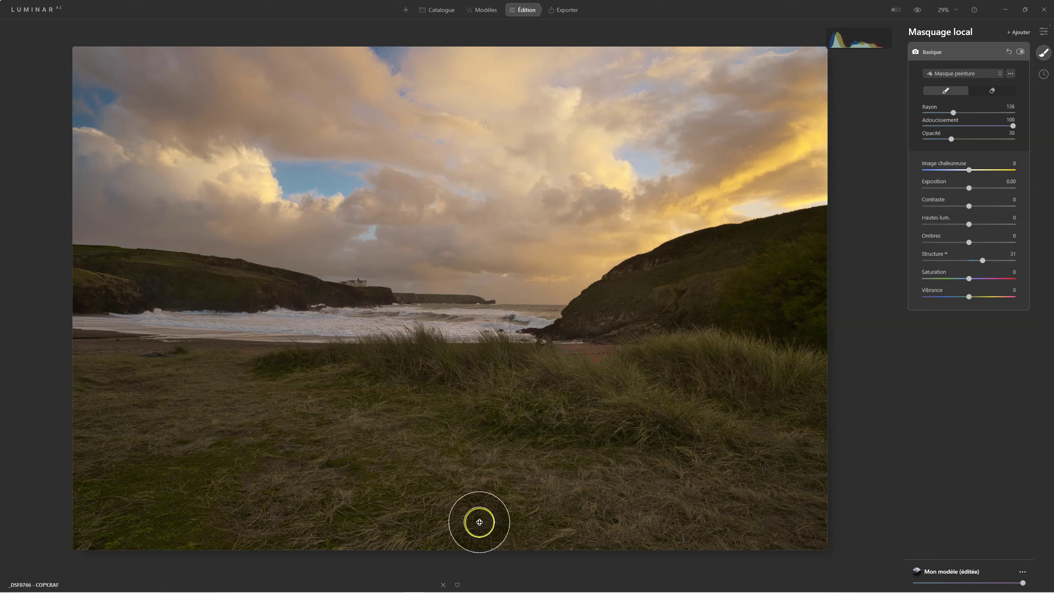
key("bracketright")
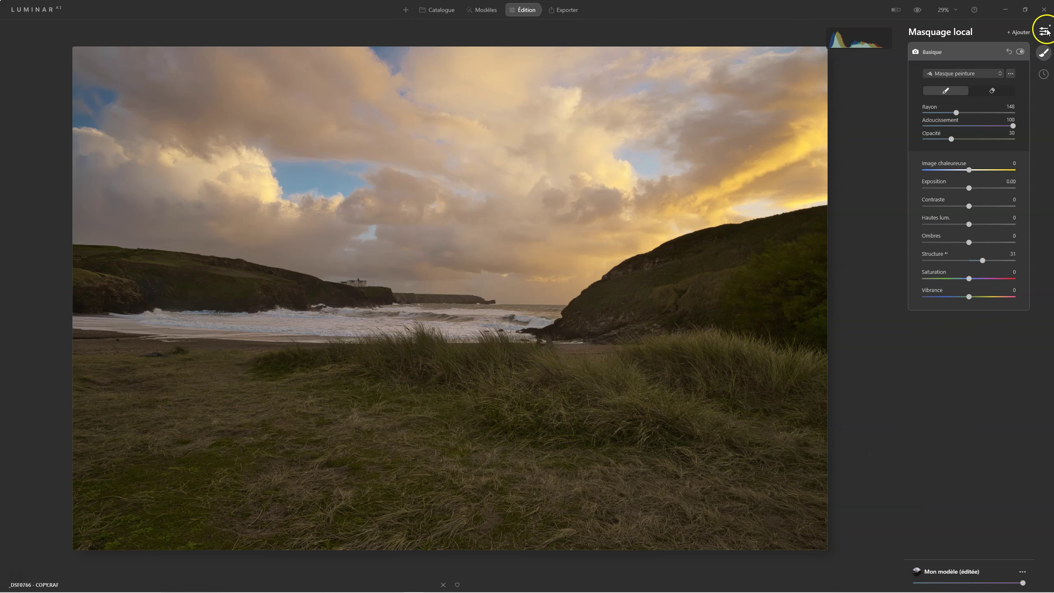
Crop the photo to 16:9, shifting it down to keep more sky, and apply the crop
left_click(1045, 32)
left_click(950, 89)
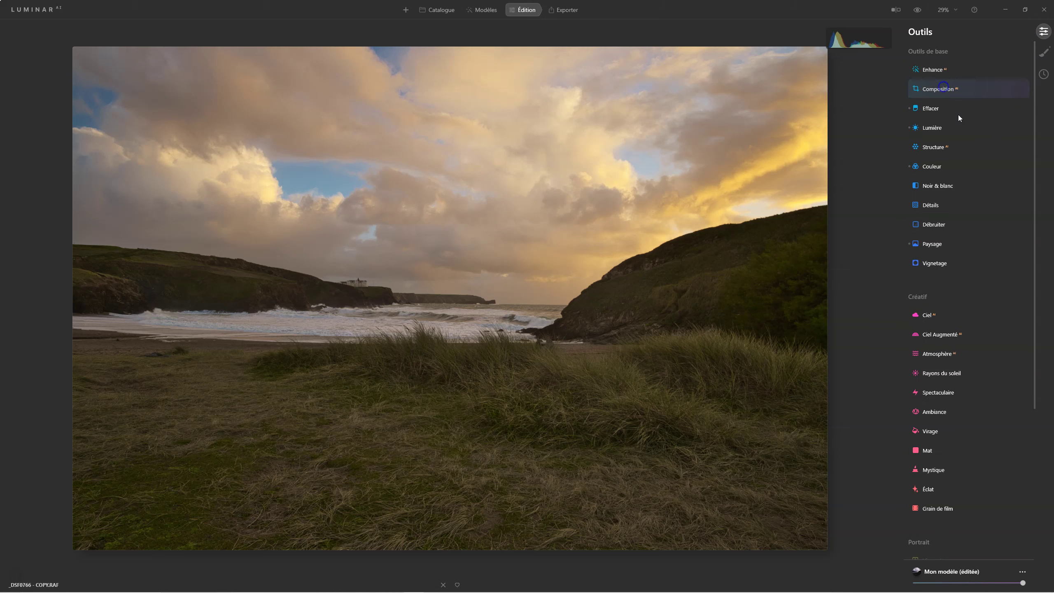
left_click(976, 165)
left_click(970, 127)
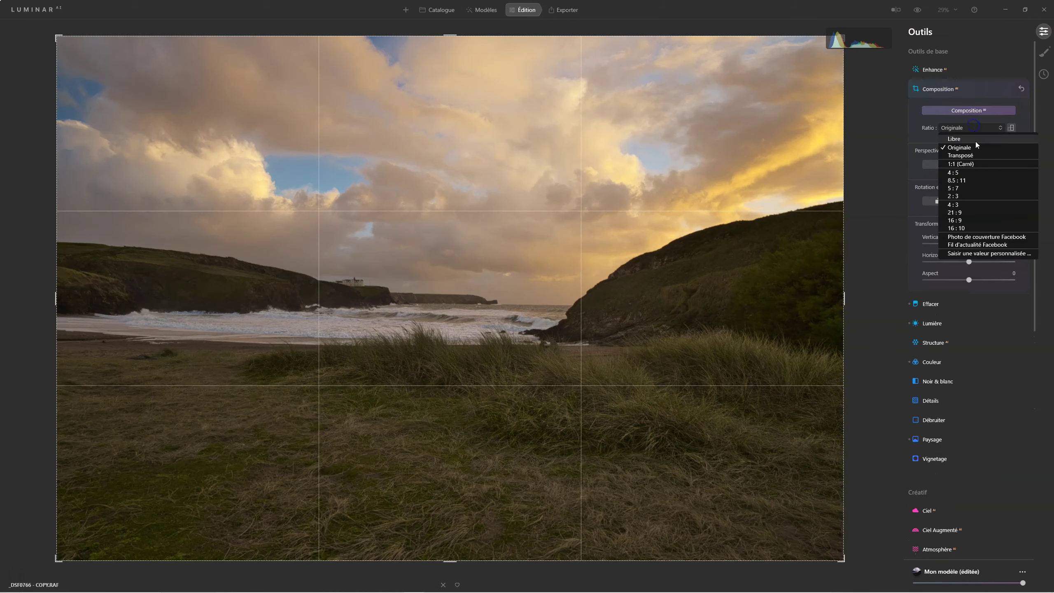
left_click(959, 220)
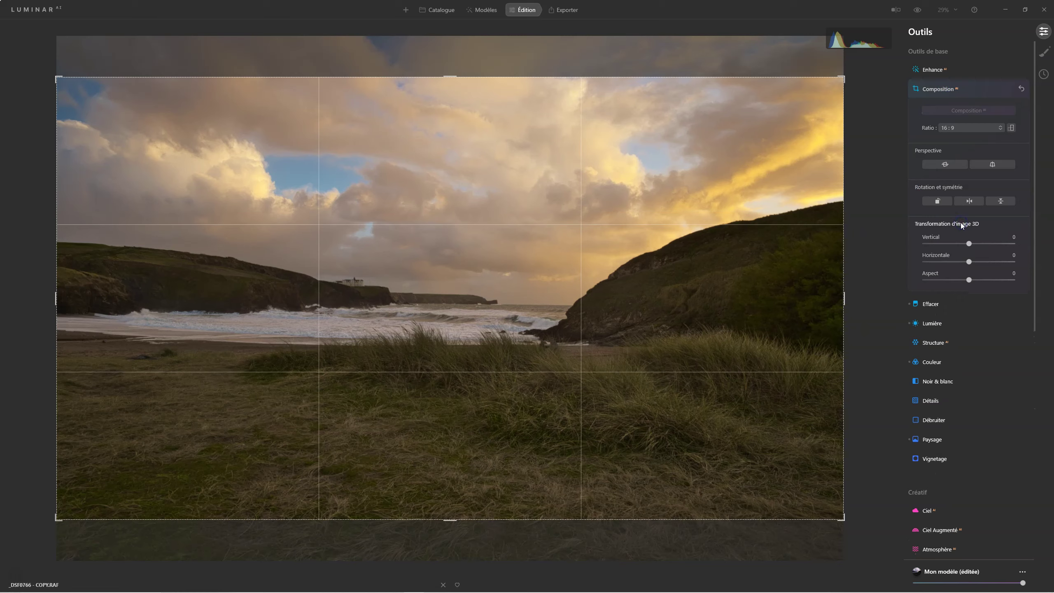
mouse_move(512, 252)
left_mouse_down()
mouse_move(504, 291)
mouse_move(505, 278)
left_mouse_up()
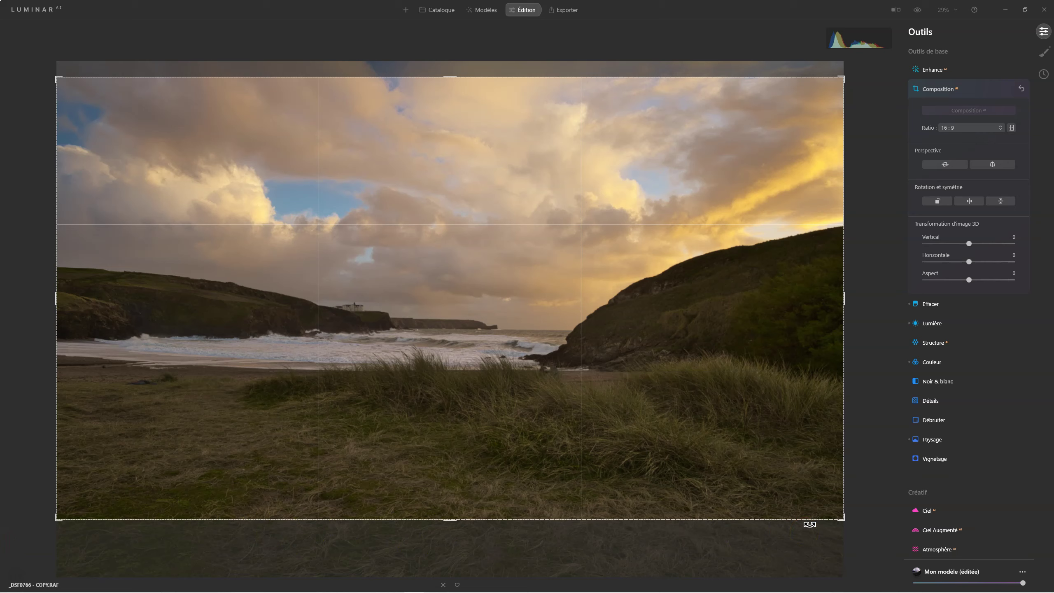
key("Return")
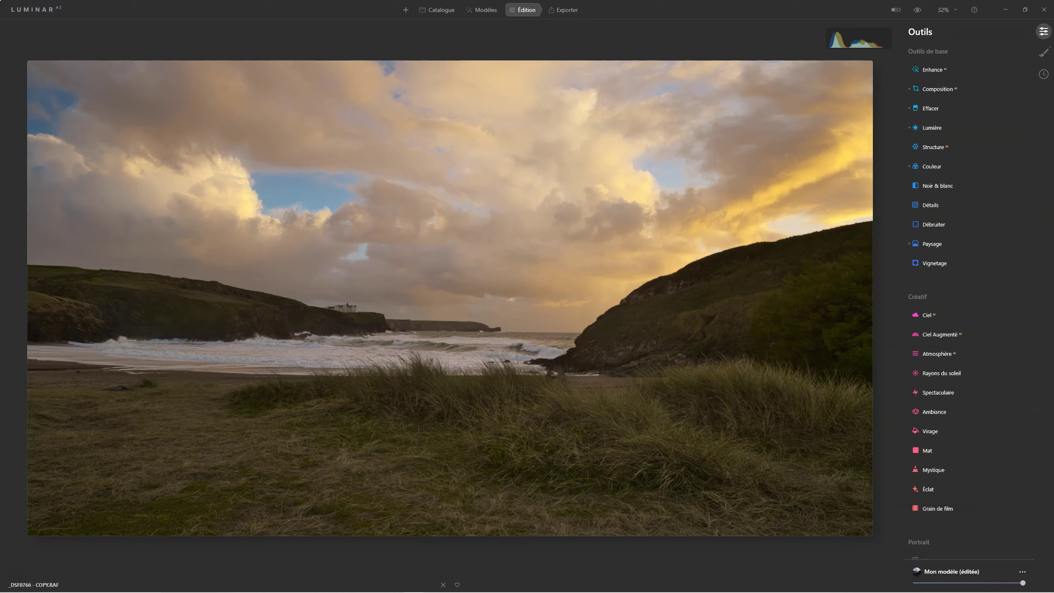
Raise the Basic grass mask's Exposure to 0.33, comparing it on and off
left_click(1042, 51)
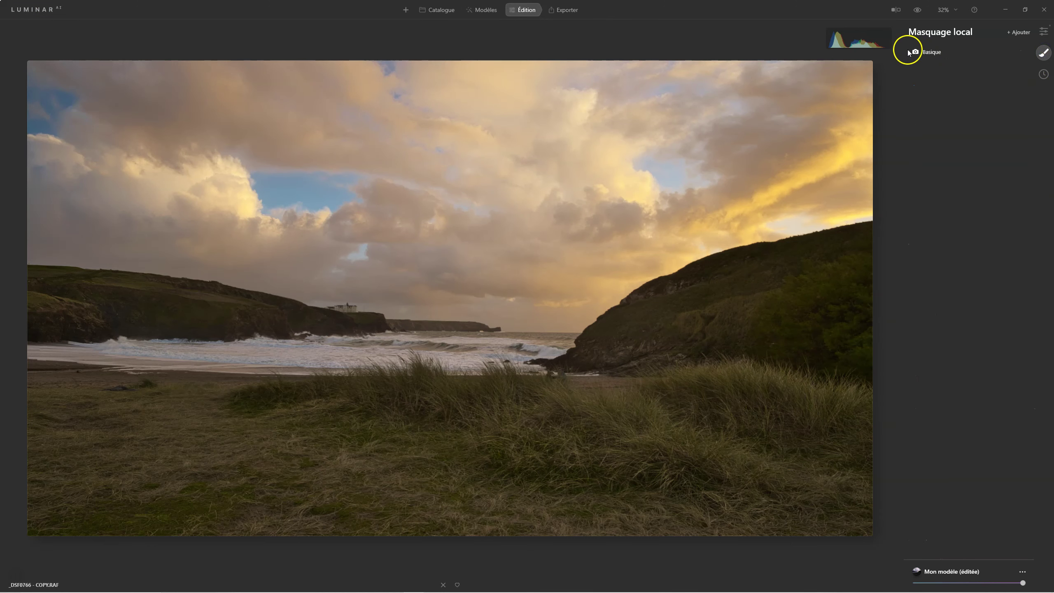
left_click(926, 52)
left_click(1021, 52)
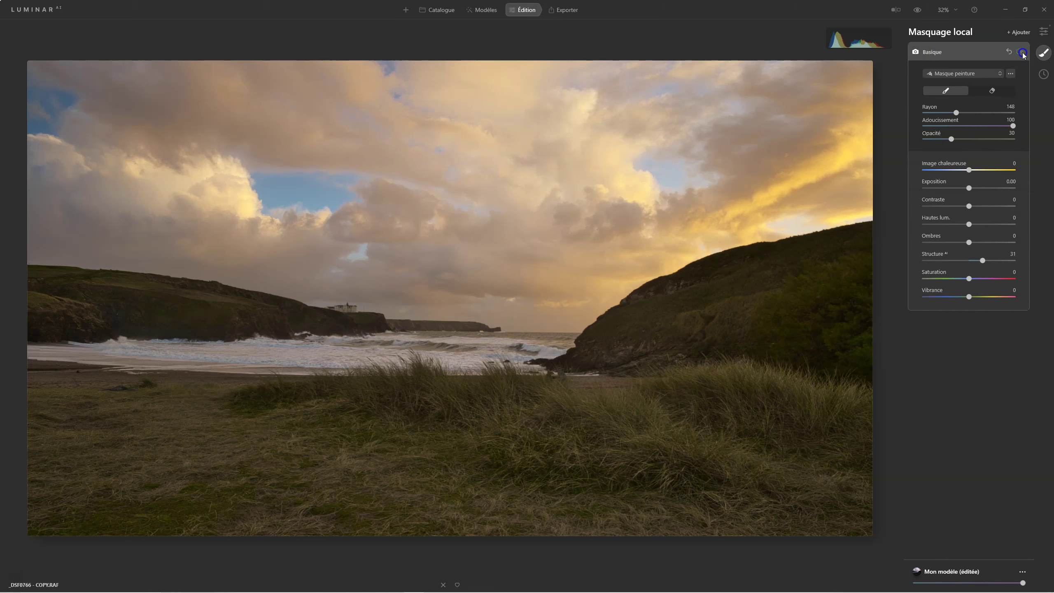
left_click(1021, 52)
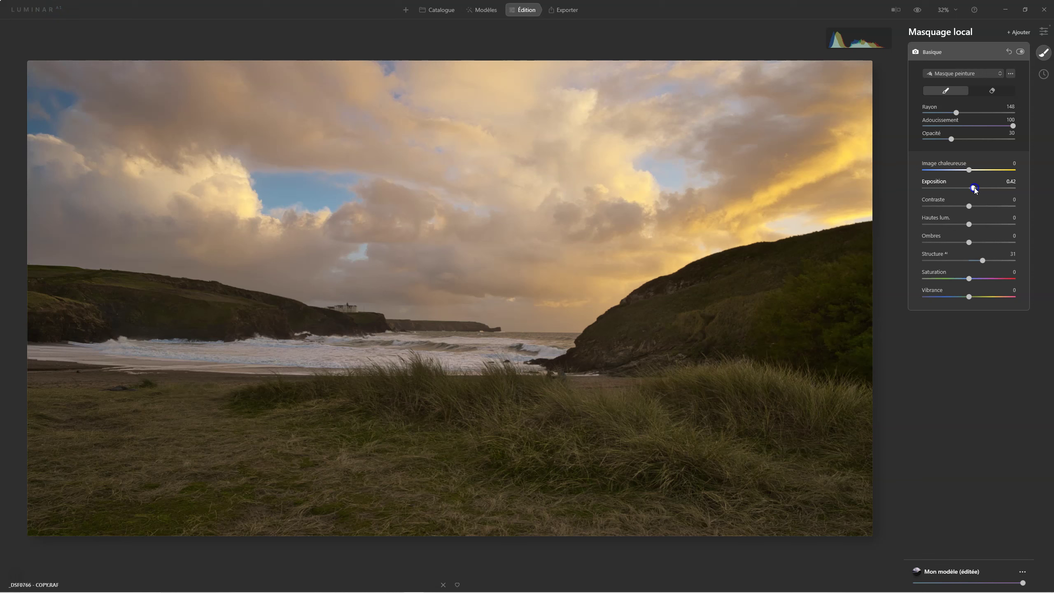
left_click_drag(974, 188, 978, 188)
left_click(1021, 52)
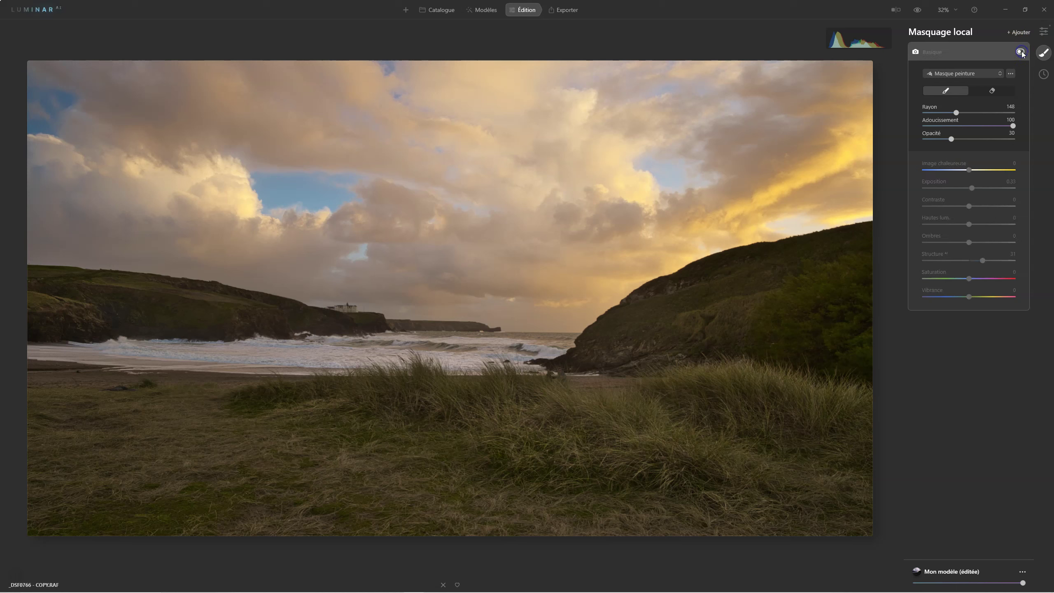
left_click(1021, 52)
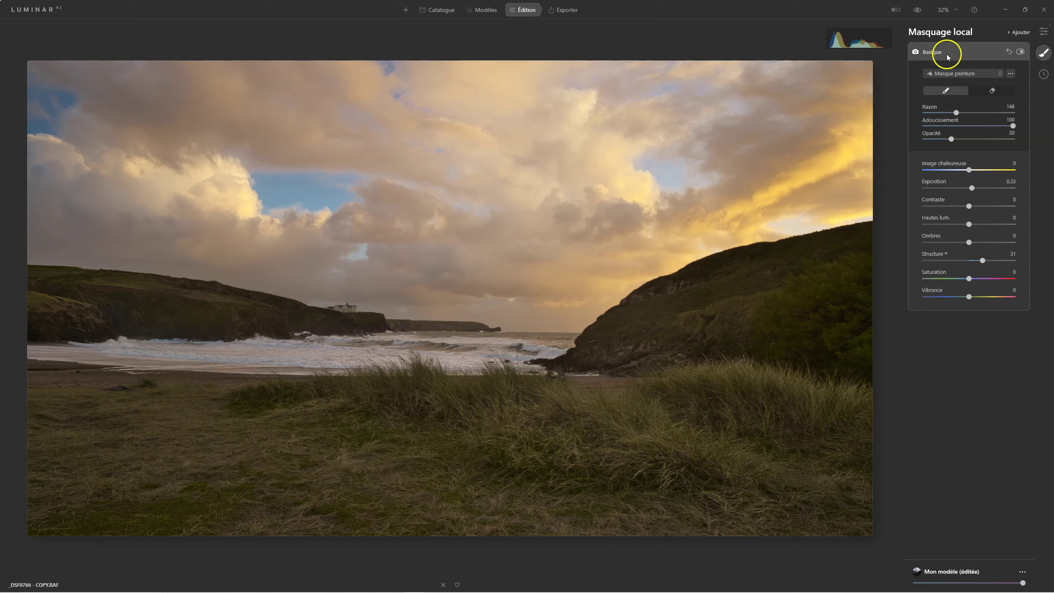
left_click(947, 58)
left_click(1018, 49)
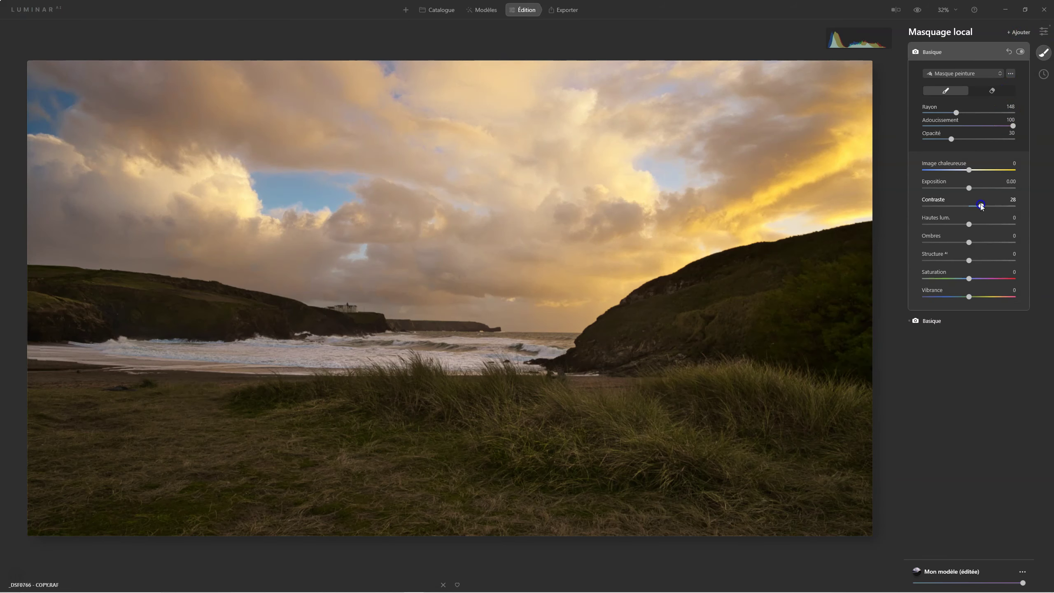
Give the new mask Contrast 31 and Structure 22, paint it over the right sky and hill, and compare
left_click_drag(969, 205, 983, 205)
left_click_drag(974, 260, 980, 260)
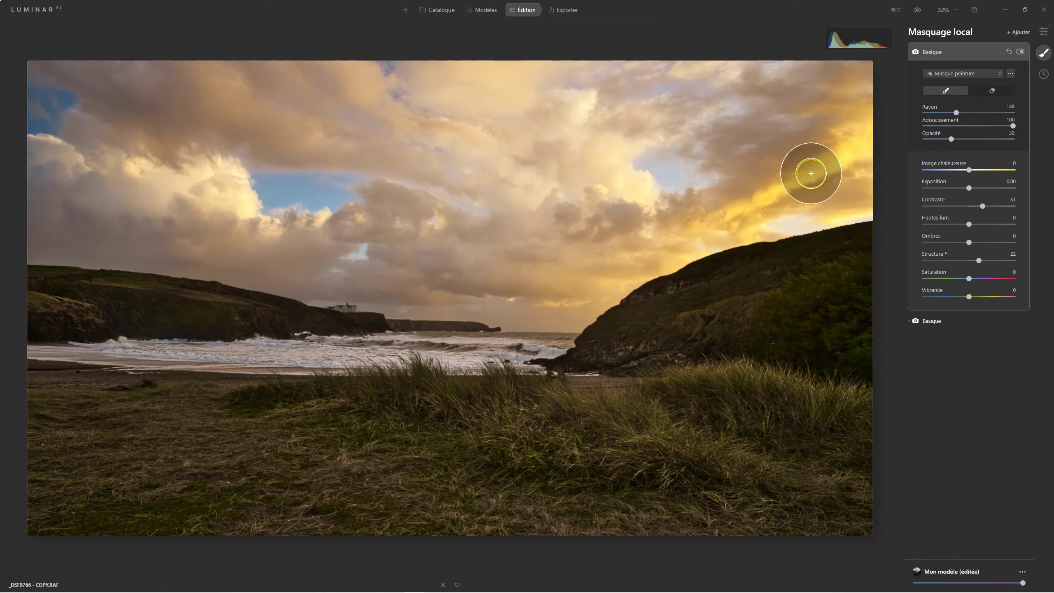
mouse_move(751, 231)
left_mouse_down()
mouse_move(705, 213)
mouse_move(848, 164)
mouse_move(840, 115)
left_mouse_up()
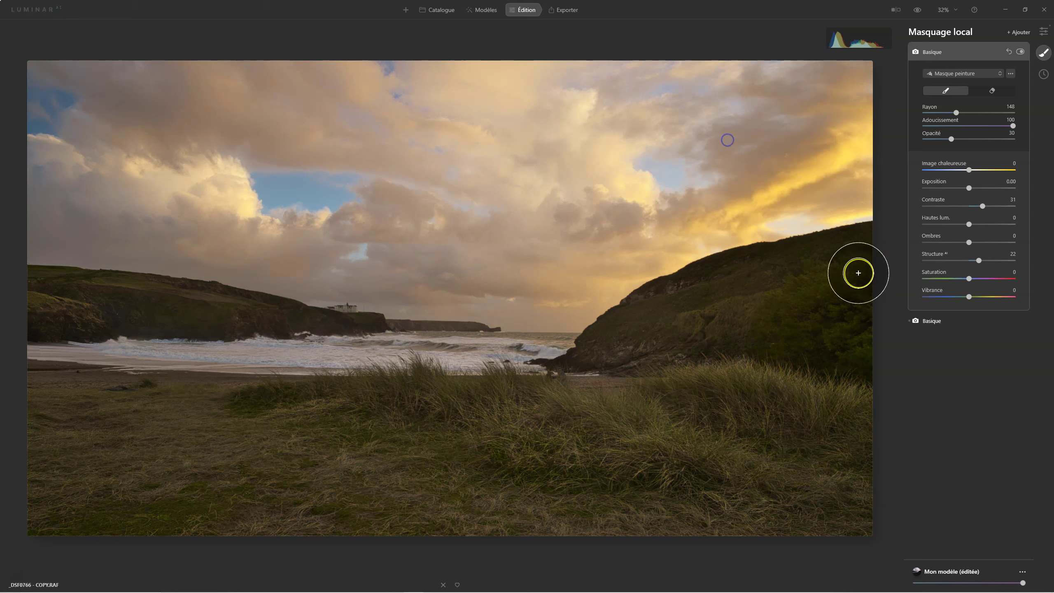
mouse_move(840, 115)
left_mouse_down()
mouse_move(751, 82)
mouse_move(804, 87)
mouse_move(847, 205)
mouse_move(849, 334)
mouse_move(831, 161)
mouse_move(739, 229)
left_mouse_up()
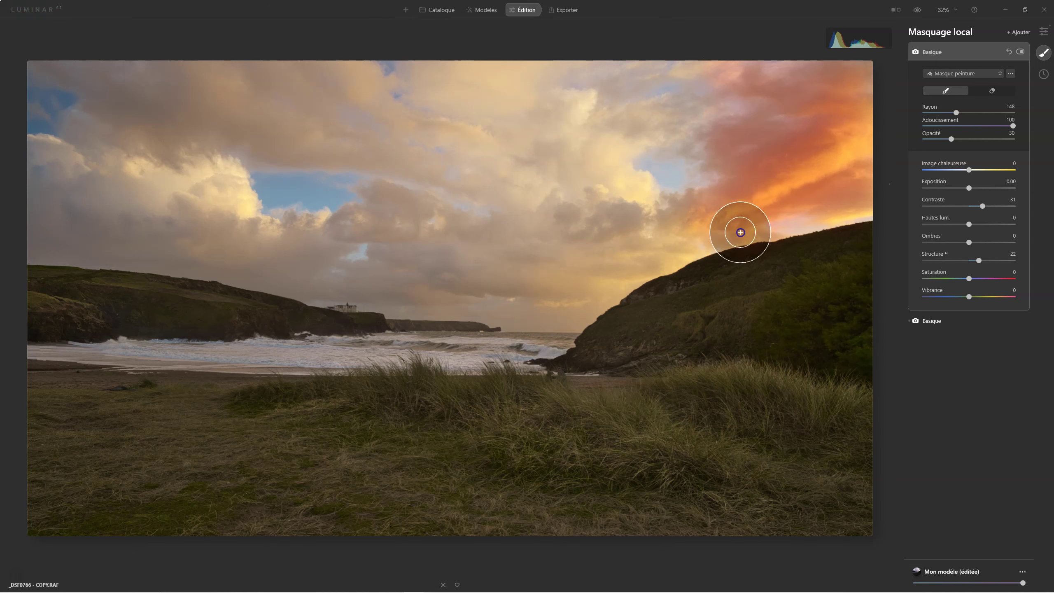
left_click(1021, 52)
left_click(1021, 52)
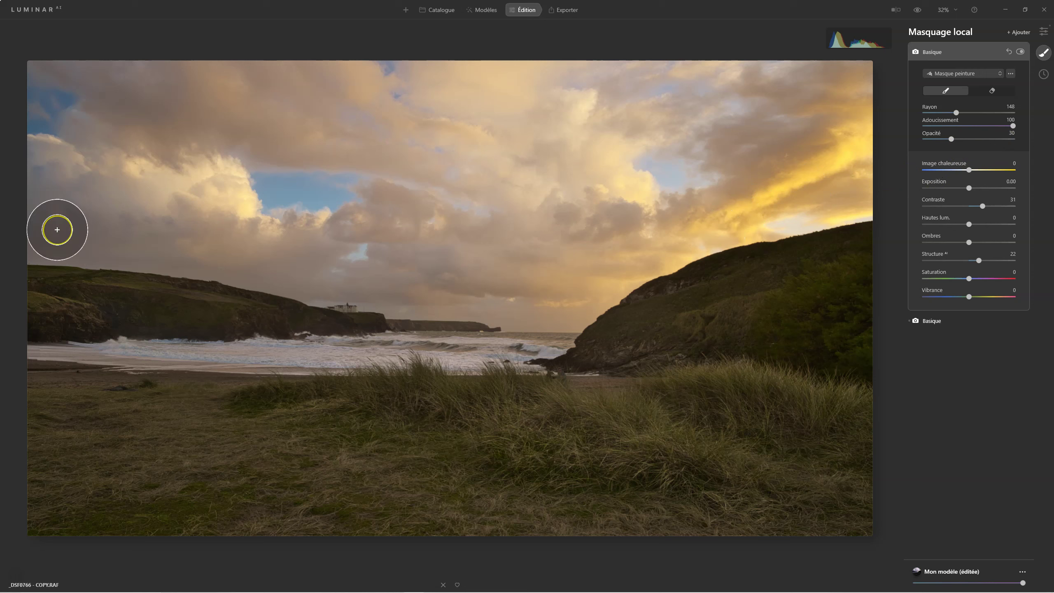
Paint the contrast and structure mask across the upper-left and centre sky
left_click(81, 135)
mouse_move(81, 135)
left_mouse_down()
mouse_move(218, 219)
mouse_move(205, 170)
mouse_move(265, 231)
mouse_move(309, 236)
mouse_move(144, 226)
mouse_move(103, 200)
mouse_move(29, 216)
mouse_move(316, 263)
left_mouse_up()
mouse_move(448, 277)
left_mouse_down()
mouse_move(639, 261)
mouse_move(689, 235)
mouse_move(535, 280)
mouse_move(487, 274)
left_mouse_up()
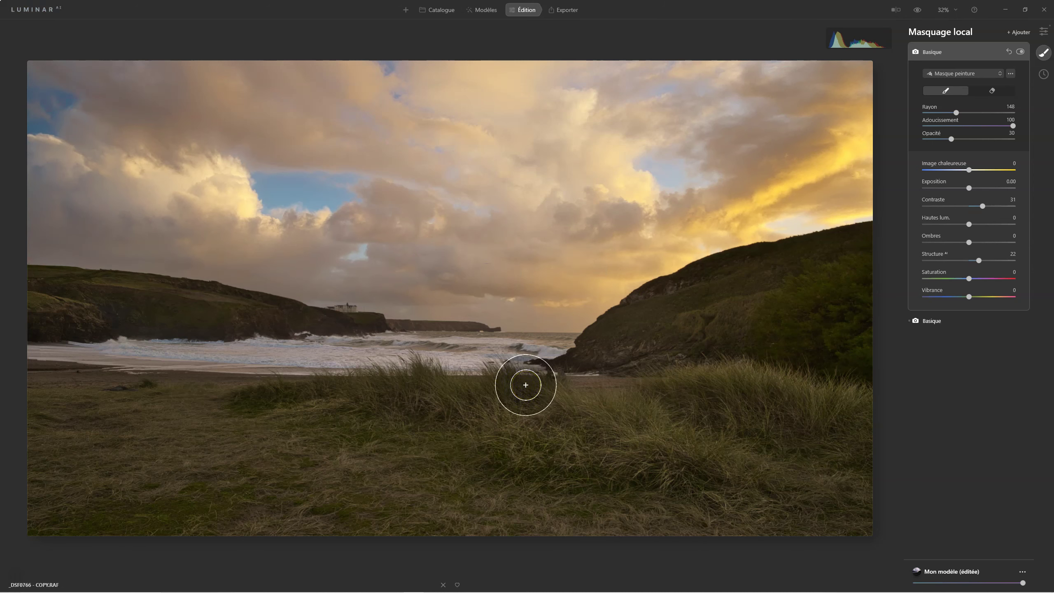
mouse_move(372, 214)
left_mouse_down()
mouse_move(607, 207)
mouse_move(586, 151)
left_mouse_up()
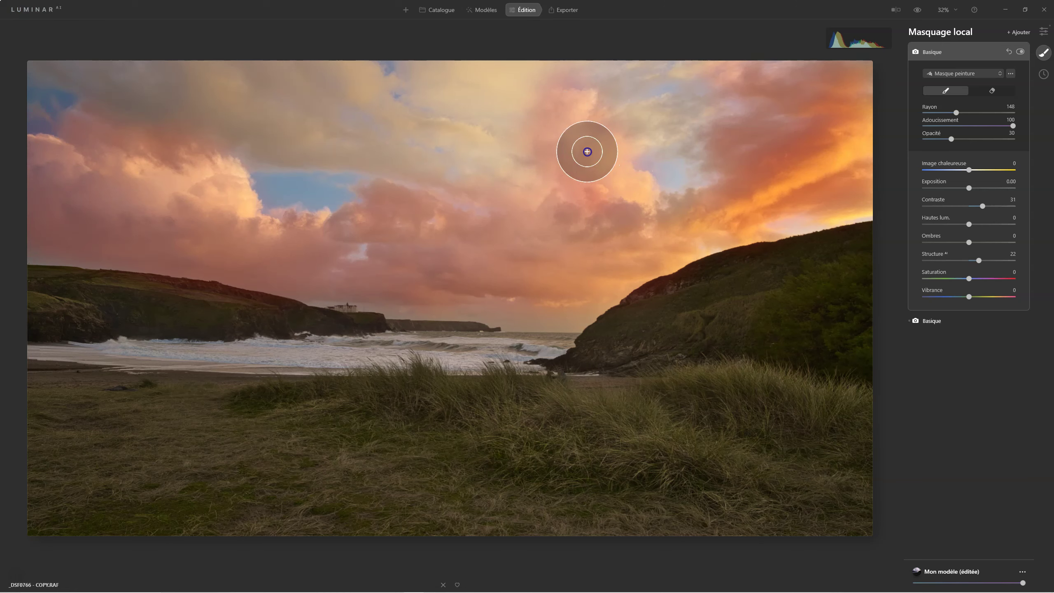
left_click_drag(587, 152, 563, 114)
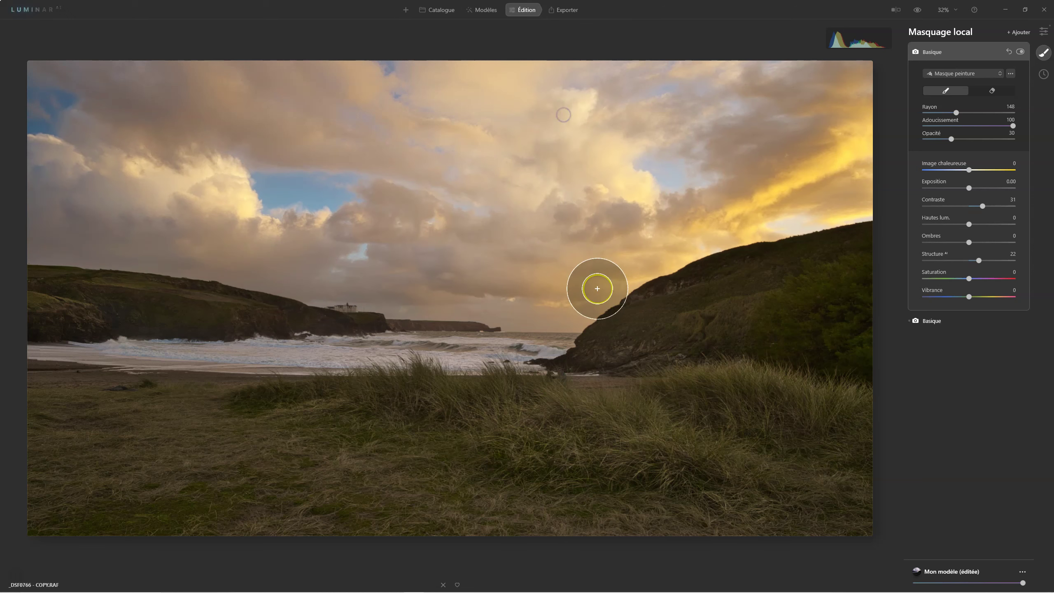
mouse_move(551, 193)
left_mouse_down()
mouse_move(350, 80)
mouse_move(358, 70)
left_mouse_up()
mouse_move(365, 157)
left_mouse_down()
mouse_move(324, 139)
mouse_move(415, 148)
left_mouse_up()
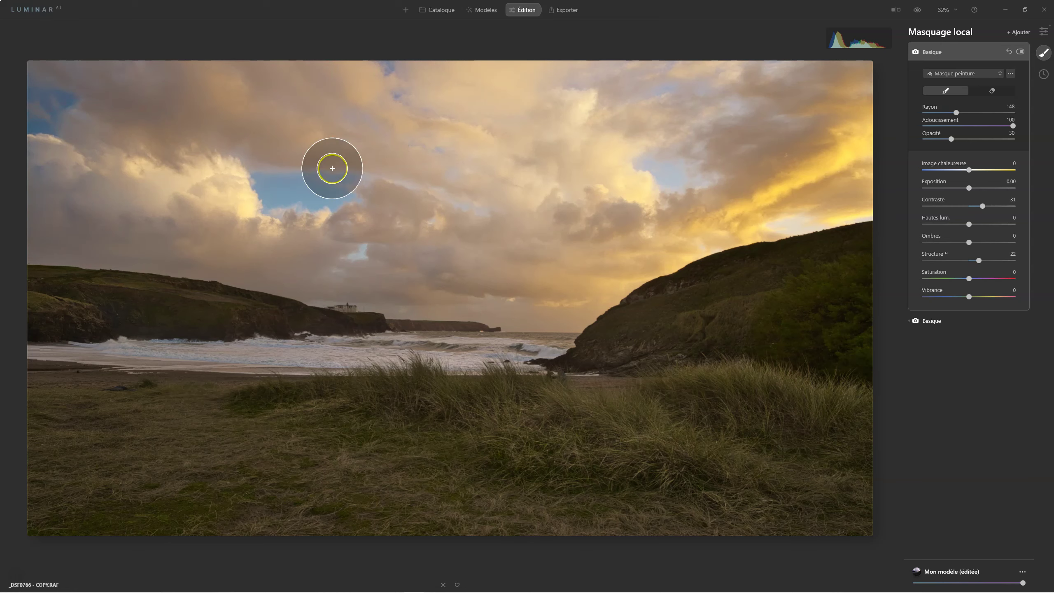
Extend the mask over the top-left, upper sky and the left sky near the hill
left_click_drag(308, 155, 42, 61)
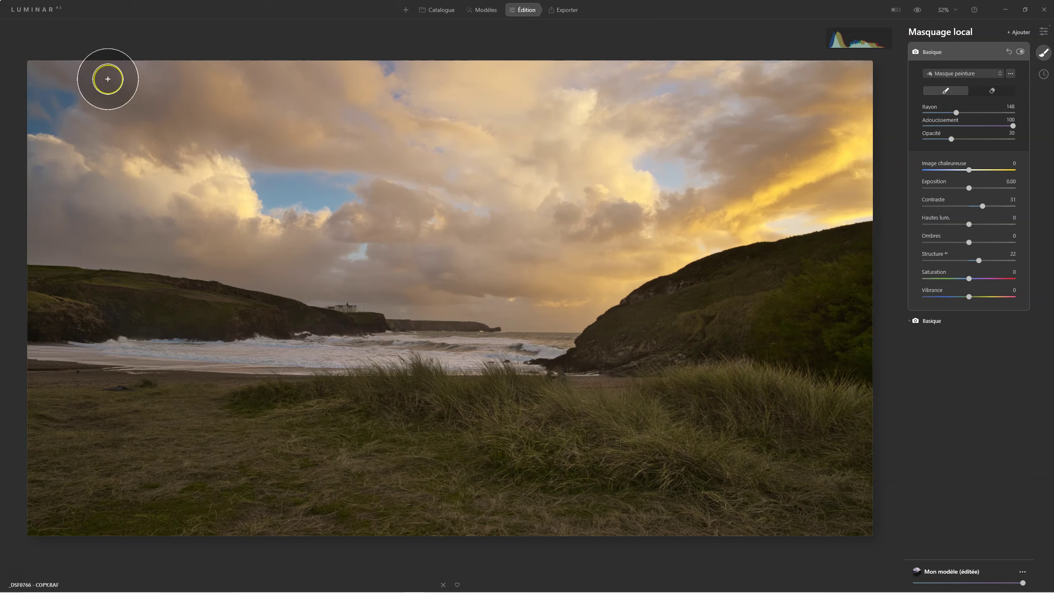
mouse_move(348, 103)
left_mouse_down()
mouse_move(468, 155)
mouse_move(501, 149)
left_mouse_up()
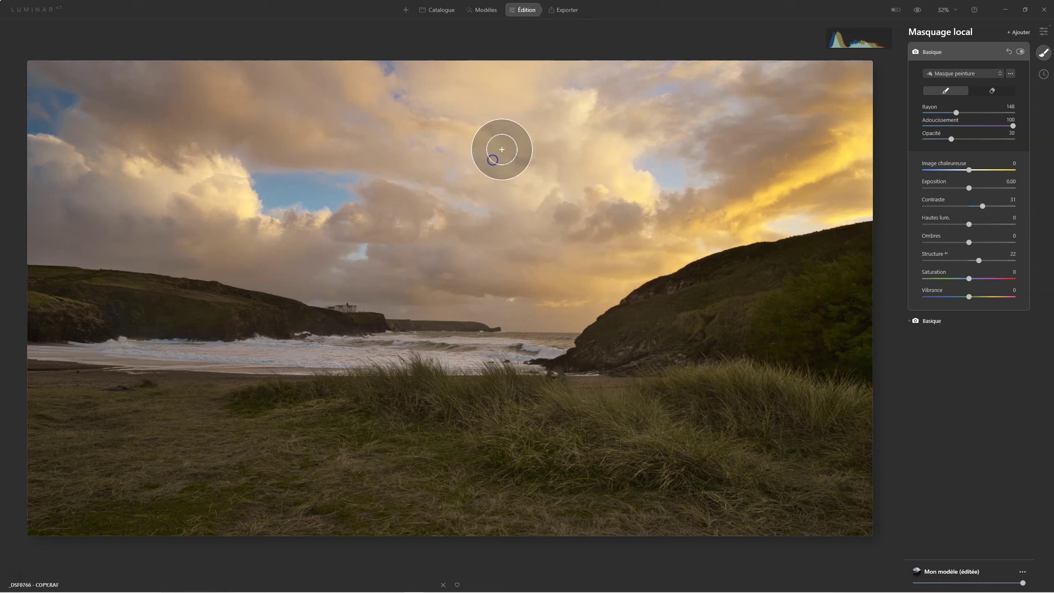
left_click_drag(463, 76, 539, 90)
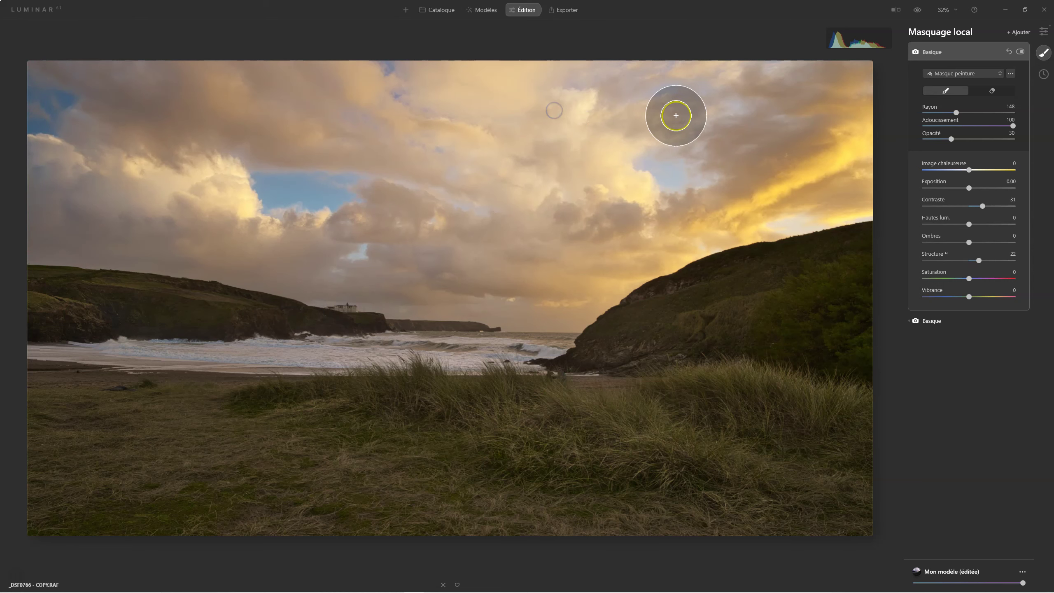
left_click_drag(676, 115, 626, 117)
left_click_drag(562, 73, 813, 69)
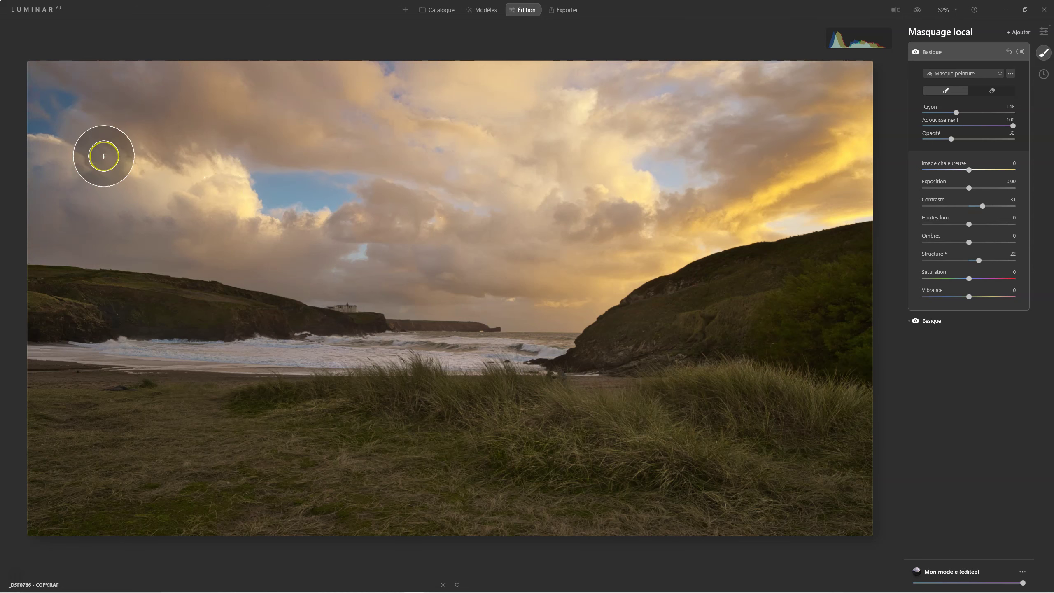
left_click_drag(137, 175, 240, 249)
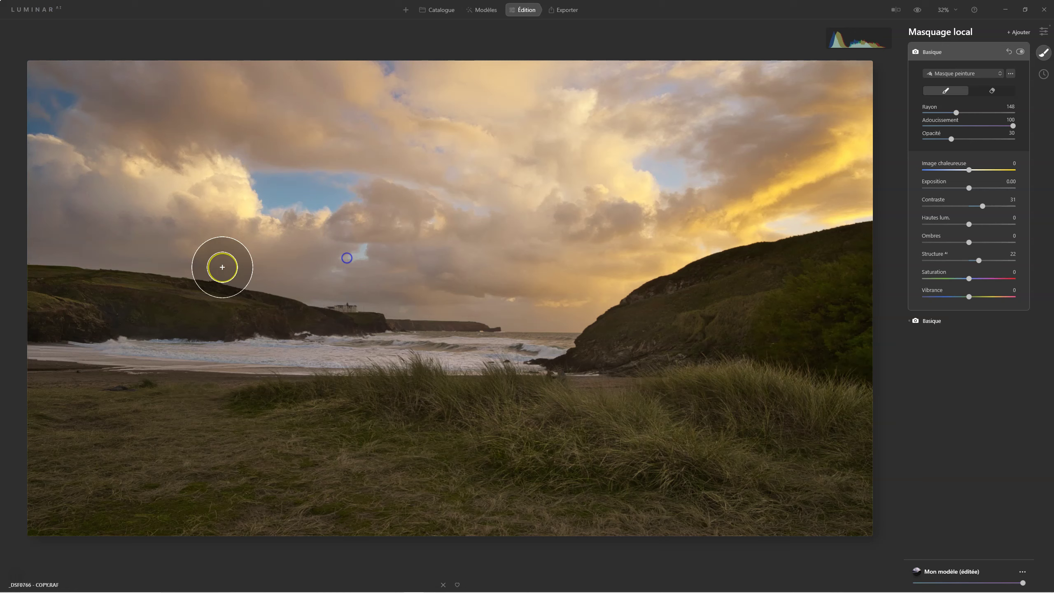
left_click_drag(77, 138, 150, 257)
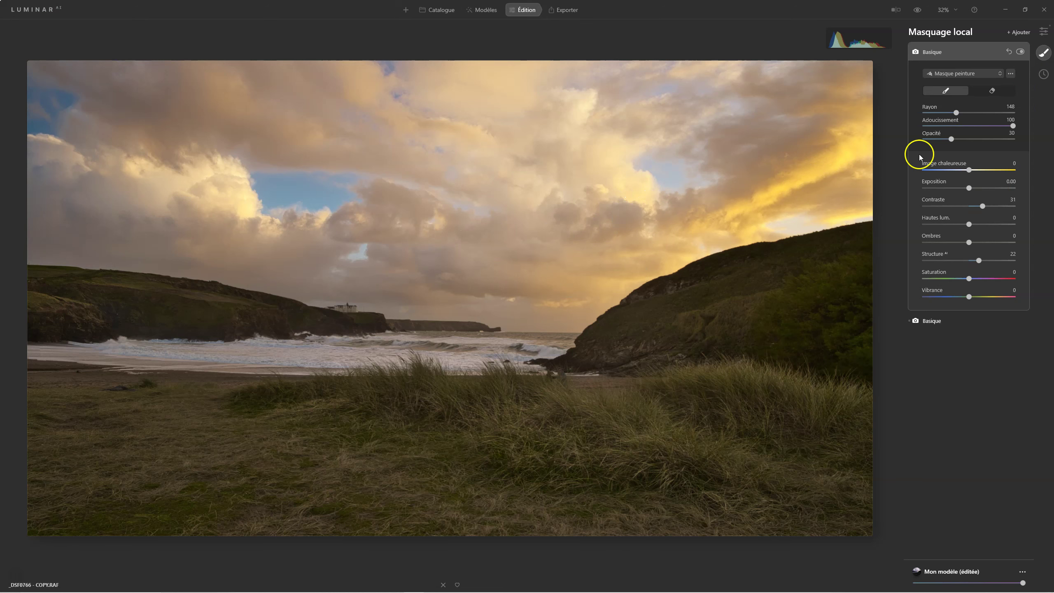
Show the mask overlay, paint more of the centre and upper-left sky, then hide the overlay
left_click(1011, 75)
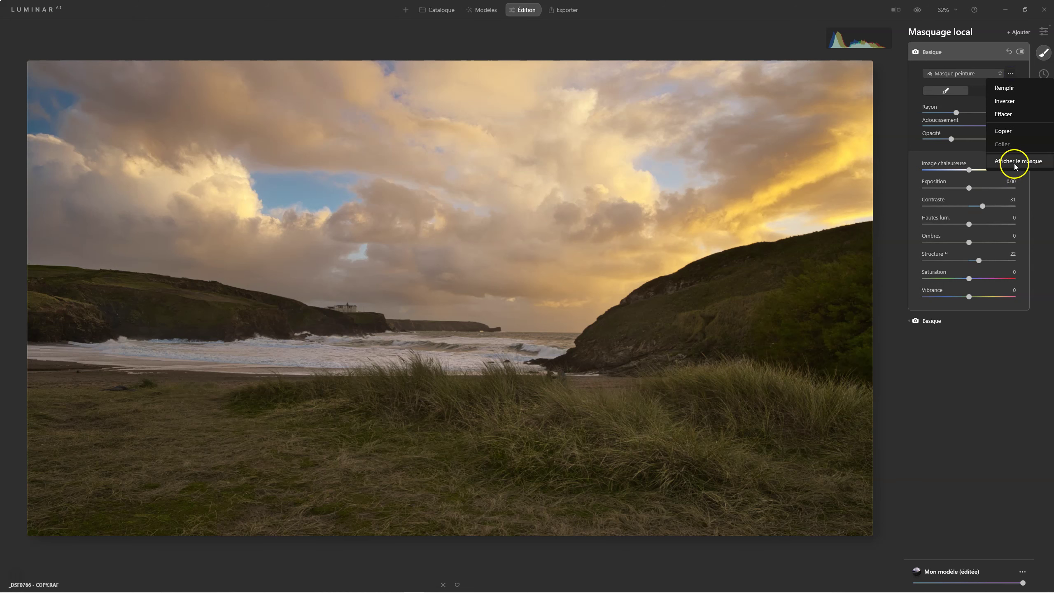
left_click(1014, 162)
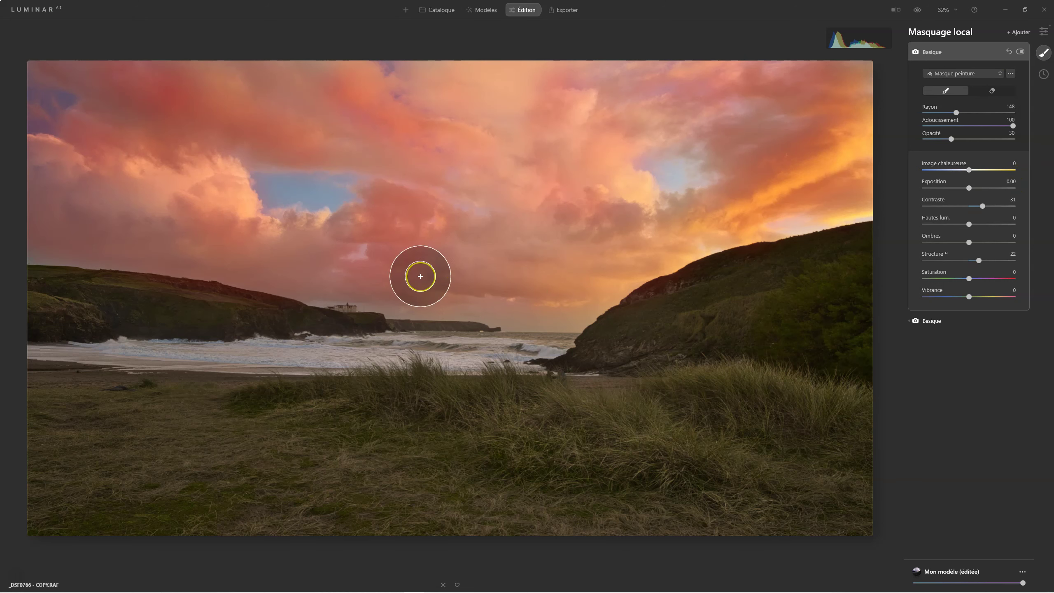
left_click_drag(418, 261, 630, 245)
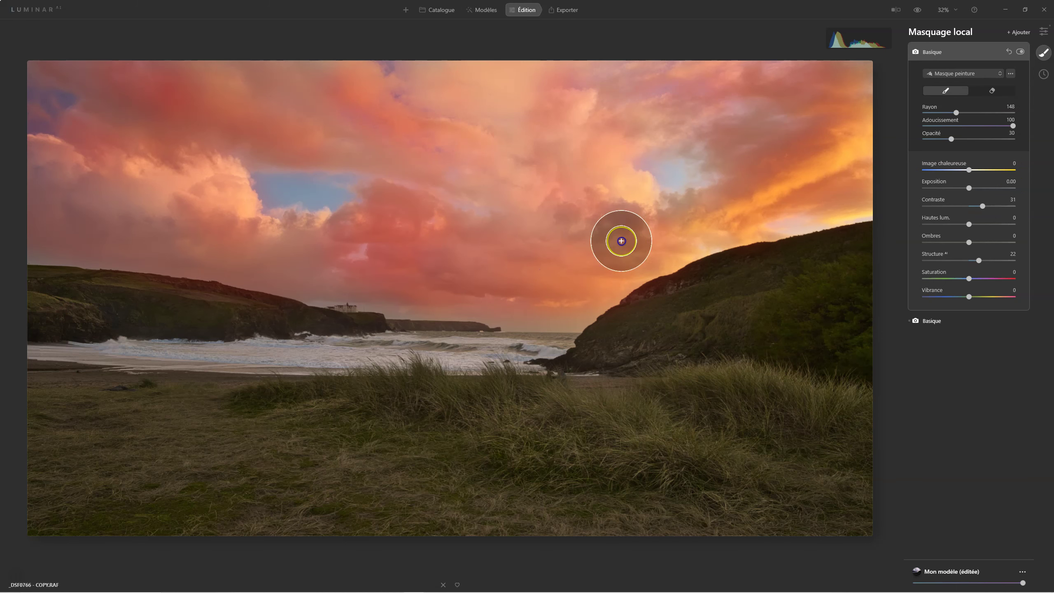
mouse_move(393, 261)
left_mouse_down()
mouse_move(573, 268)
mouse_move(749, 120)
mouse_move(483, 156)
left_mouse_up()
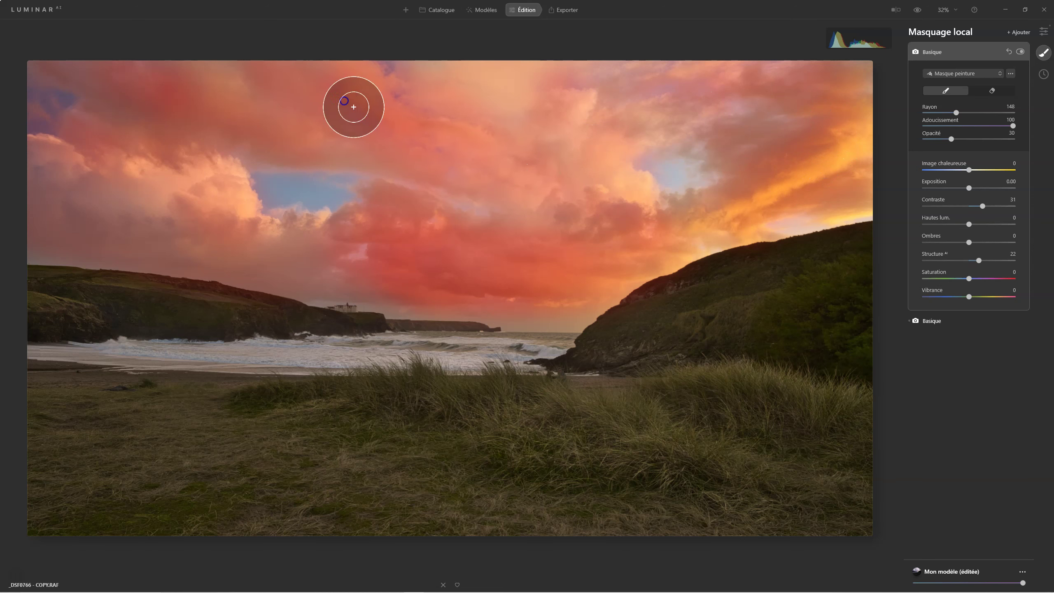
left_click_drag(483, 156, 353, 165)
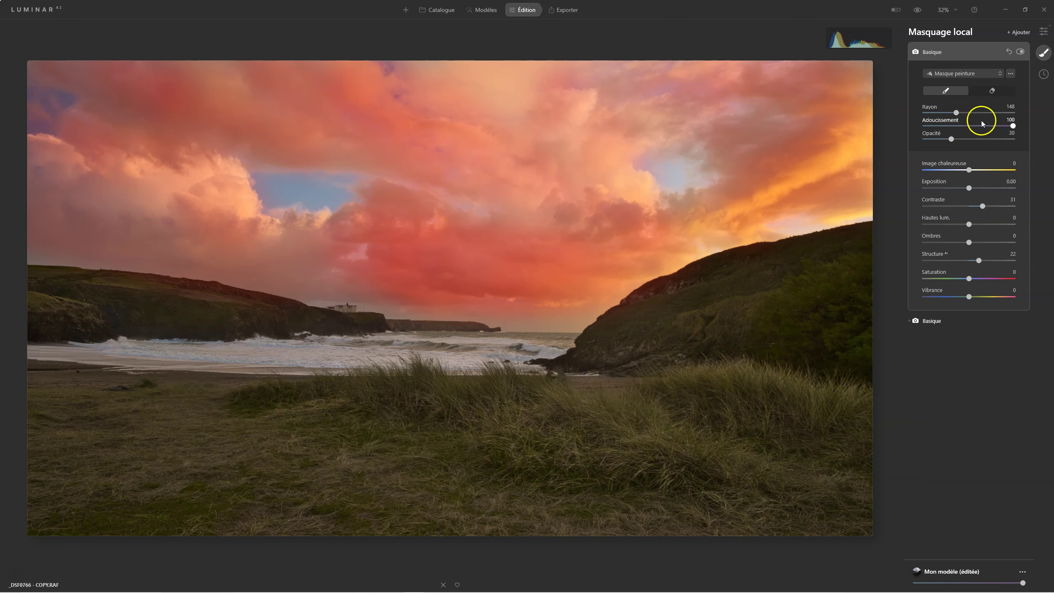
left_click(1010, 73)
left_click(1020, 162)
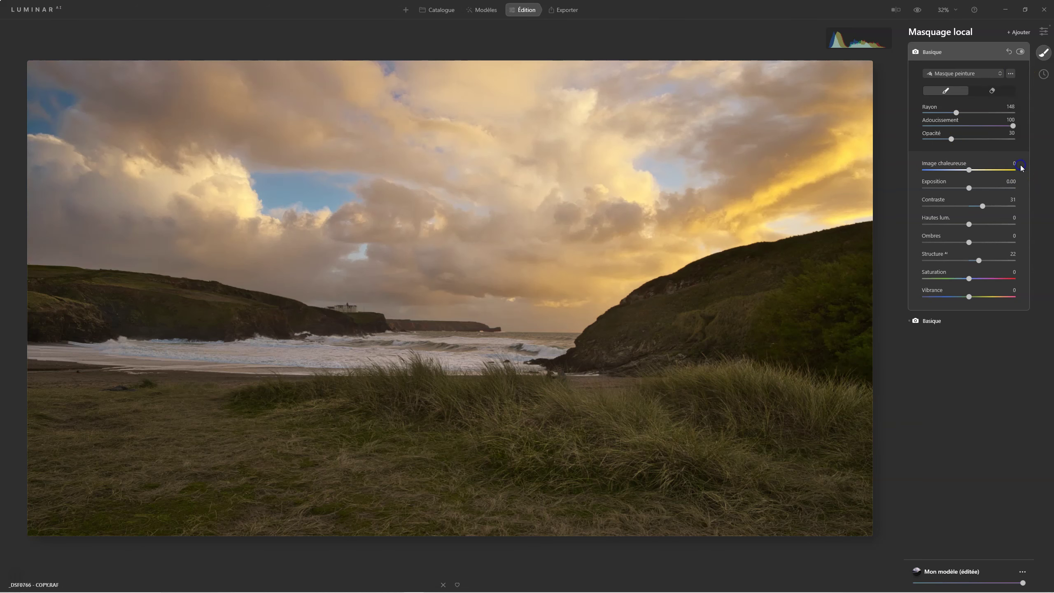
Compare the sky adjustment on and off, then tune its Saturation to about -20
left_click(1020, 52)
left_click(1020, 51)
left_click(1020, 52)
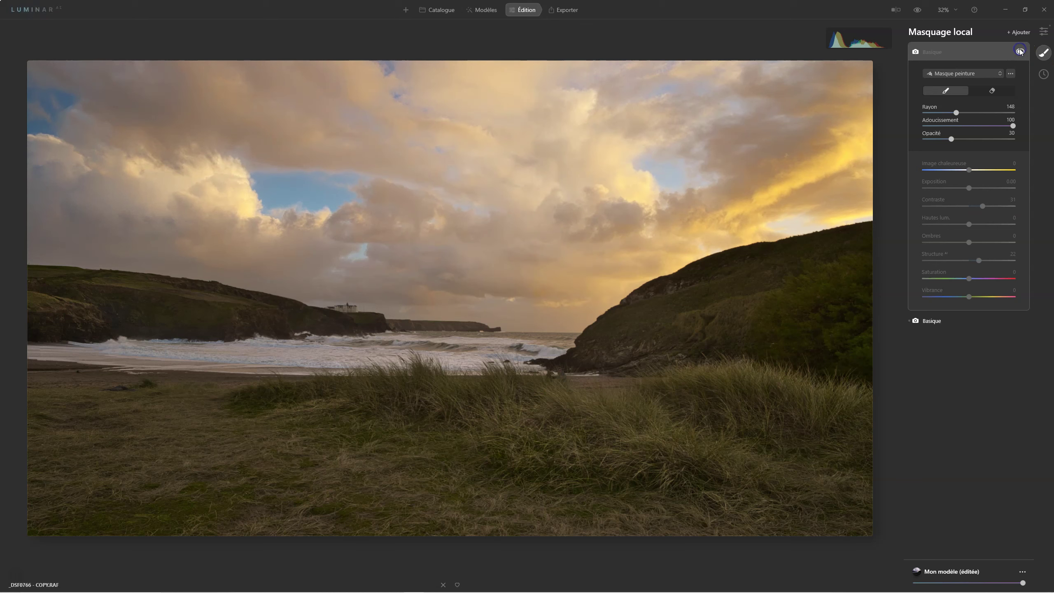
left_click(1020, 51)
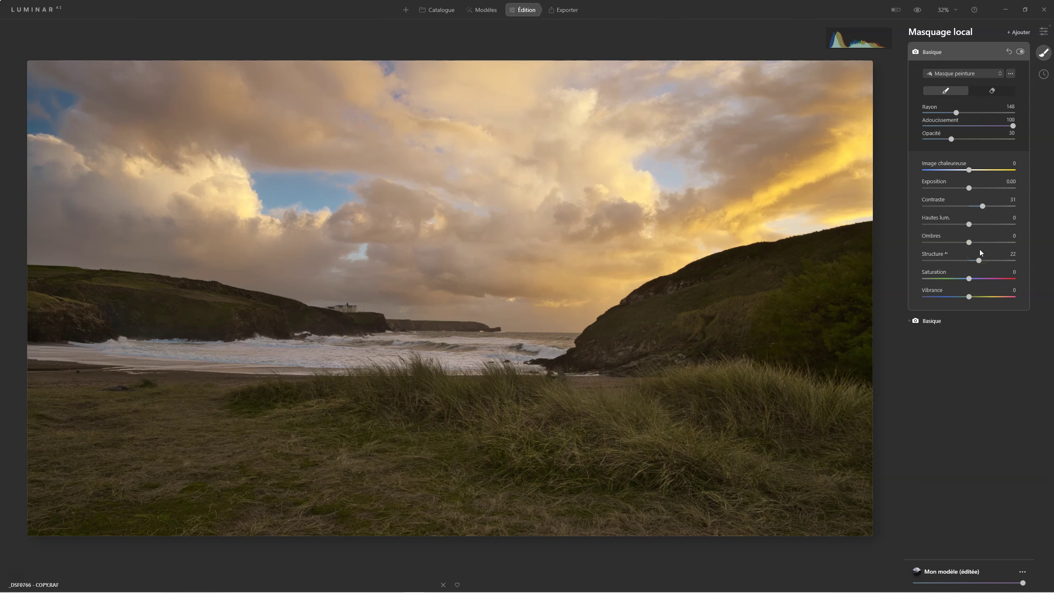
left_click(920, 231)
left_click_drag(961, 281, 953, 279)
left_click_drag(954, 279, 964, 279)
left_click_drag(964, 279, 972, 278)
left_click_drag(990, 280, 959, 282)
left_click(969, 297)
Set the masked sky's Exposure to -0.37 and Vibrance to 19
left_click(945, 285)
left_click_drag(967, 189, 971, 187)
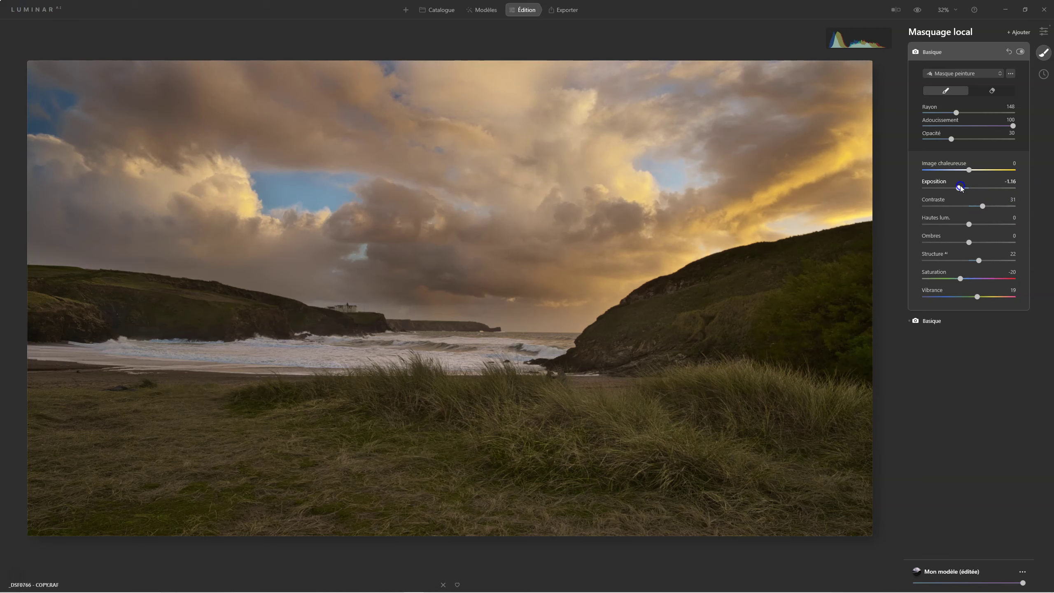
left_click_drag(964, 187, 969, 188)
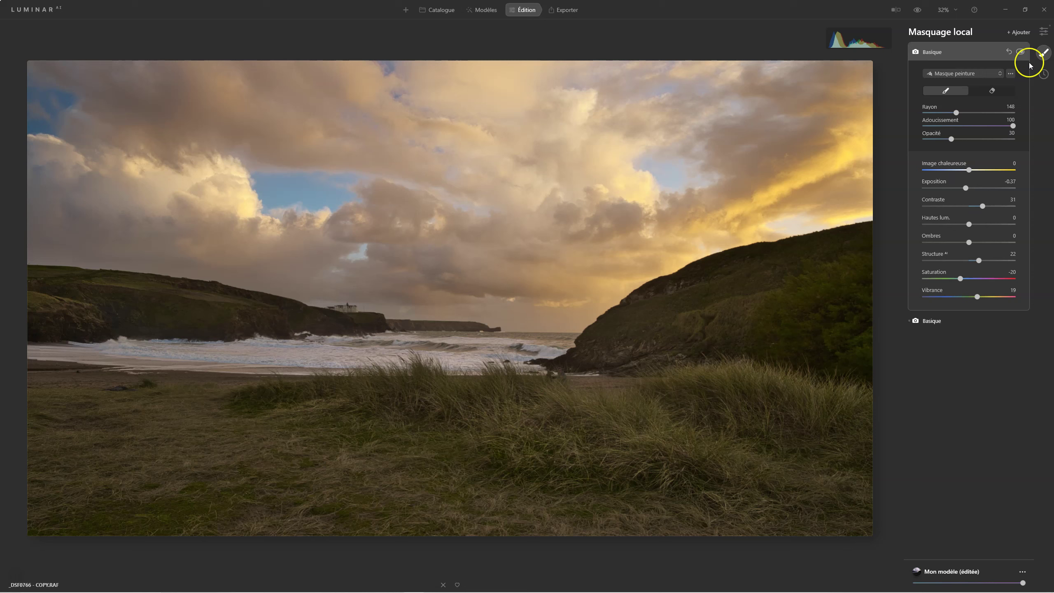
Compare the sky mask, then add a new Basic mask layer with Shadows lifted to 36
left_click(1019, 53)
left_click(1020, 53)
left_click(939, 53)
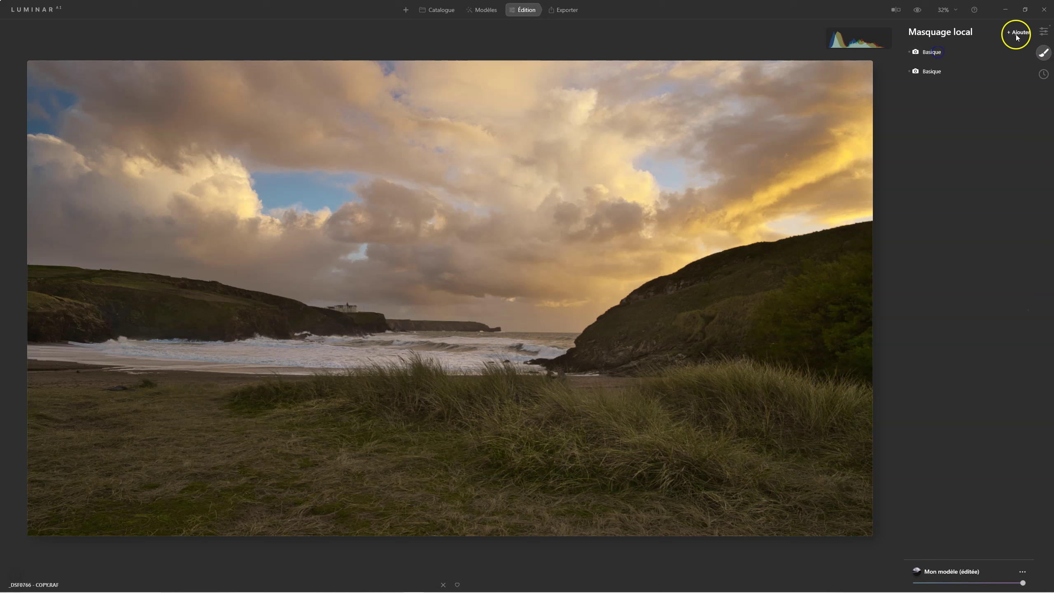
left_click(1018, 49)
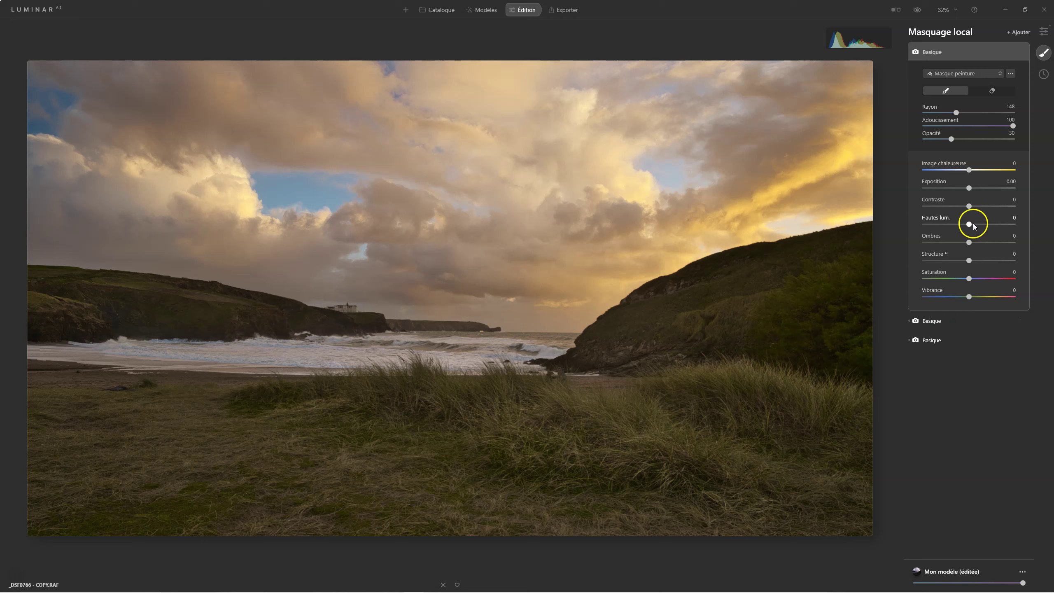
left_click_drag(973, 241, 992, 242)
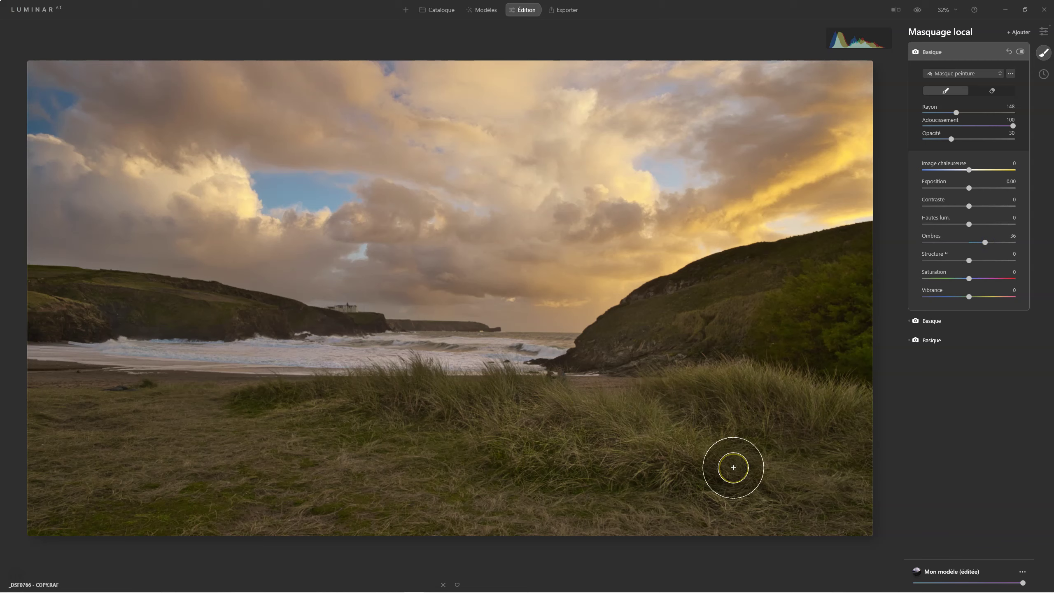
Paint the Shadows 36 mask over the right grass, right hillside and central grass
mouse_move(733, 467)
left_mouse_down()
mouse_move(665, 462)
mouse_move(880, 368)
left_mouse_up()
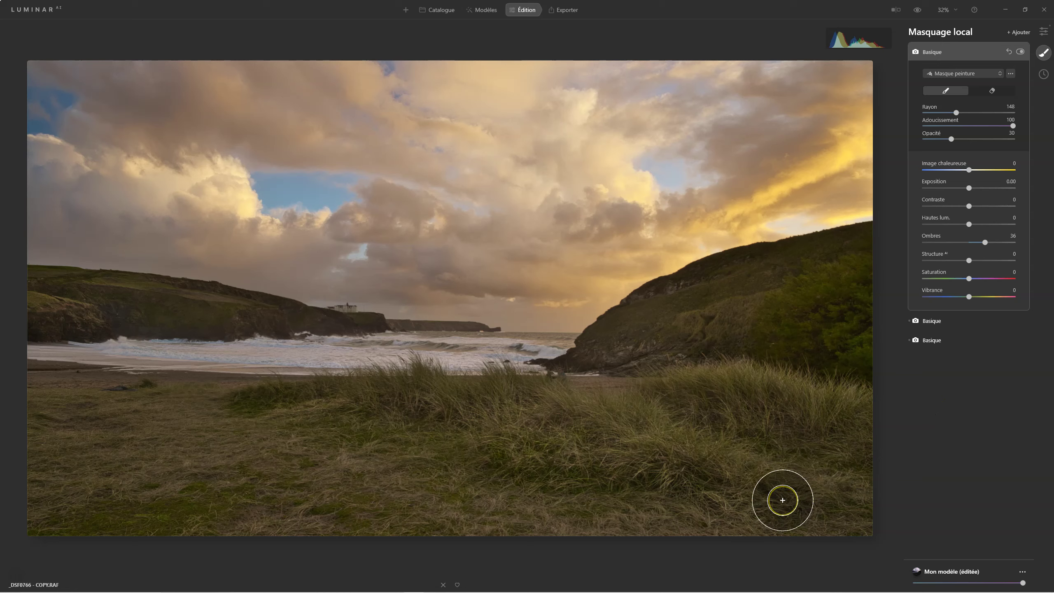
mouse_move(783, 500)
left_mouse_down()
mouse_move(797, 503)
mouse_move(595, 480)
mouse_move(407, 437)
mouse_move(668, 458)
mouse_move(723, 488)
mouse_move(306, 405)
mouse_move(675, 478)
mouse_move(699, 523)
mouse_move(769, 465)
mouse_move(807, 348)
mouse_move(807, 306)
mouse_move(836, 300)
mouse_move(727, 313)
mouse_move(664, 334)
mouse_move(800, 429)
left_mouse_up()
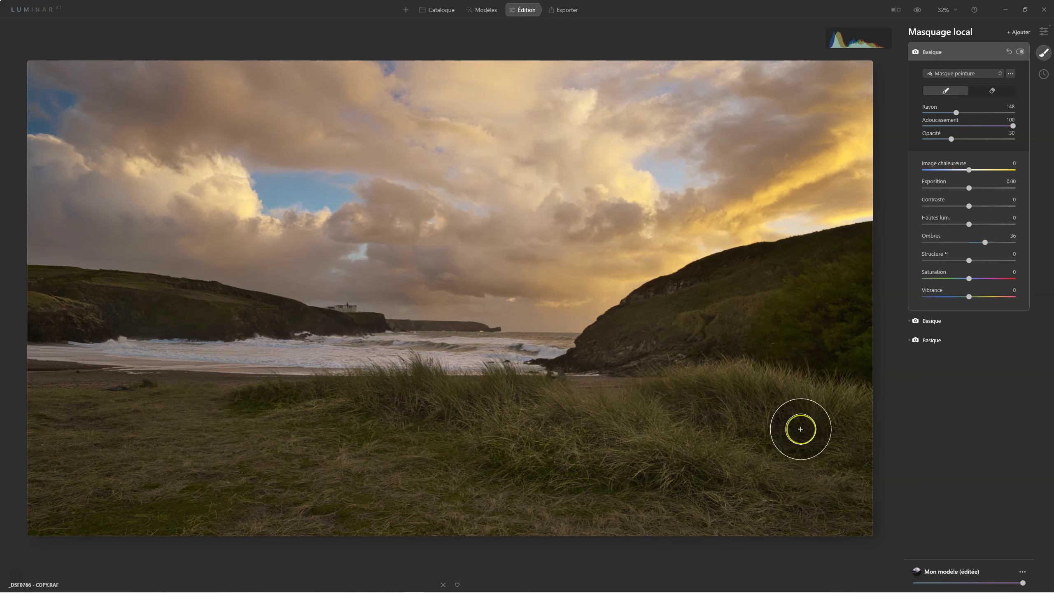
left_click_drag(777, 278, 882, 278)
mouse_move(658, 332)
left_mouse_down()
mouse_move(886, 316)
mouse_move(757, 442)
mouse_move(160, 393)
mouse_move(247, 403)
left_mouse_up()
key("bracketleft")
key("bracketleft")
key("bracketleft")
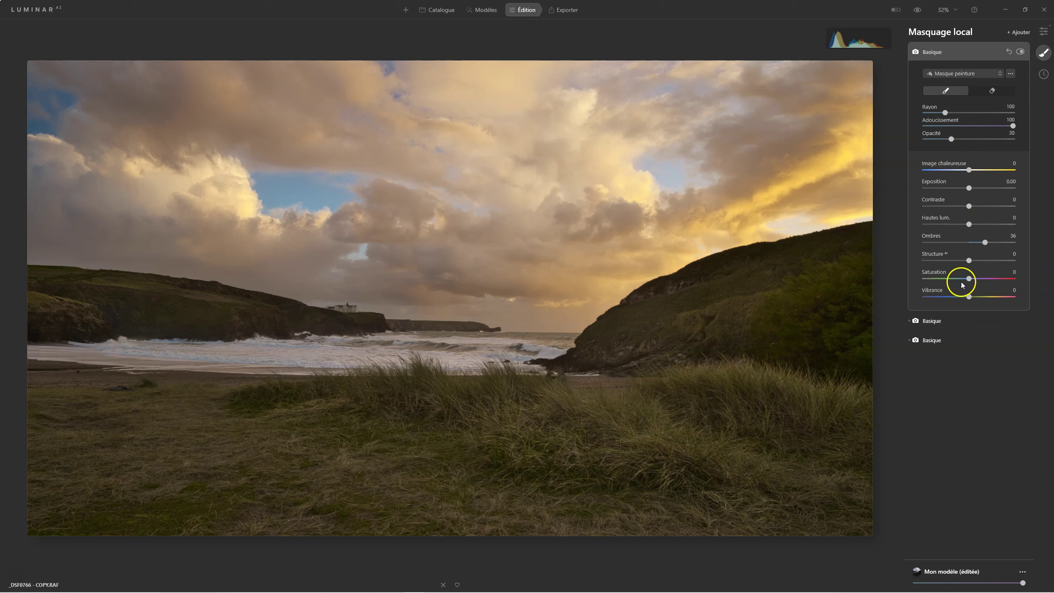
Paint the left cliff and remaining grass and hillside, resizing the brush to 172, then 64
left_click_drag(60, 306, 207, 322)
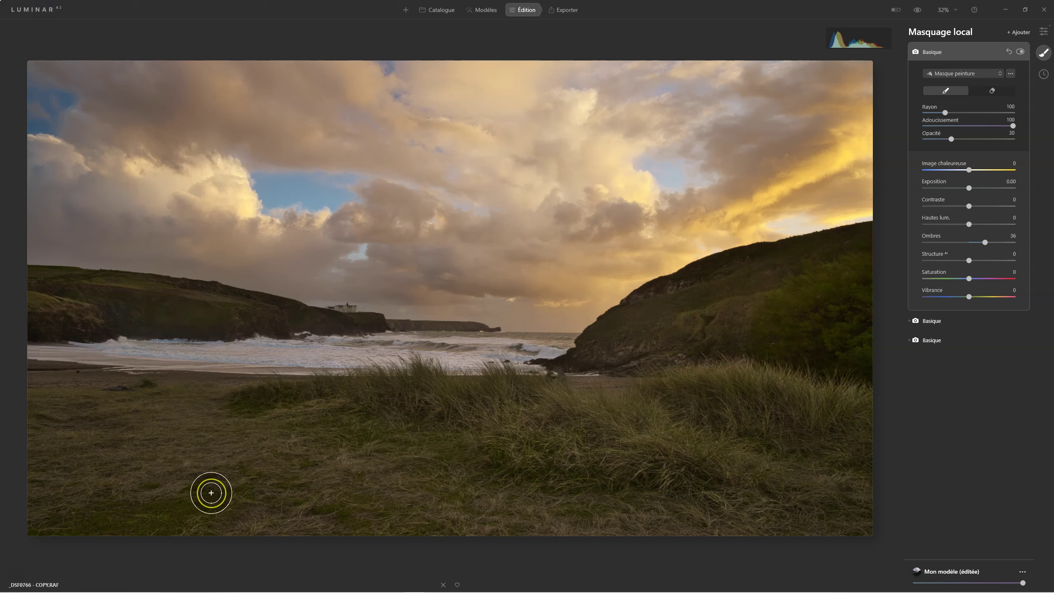
key("bracketright")
key("bracketright")
key("bracketright")
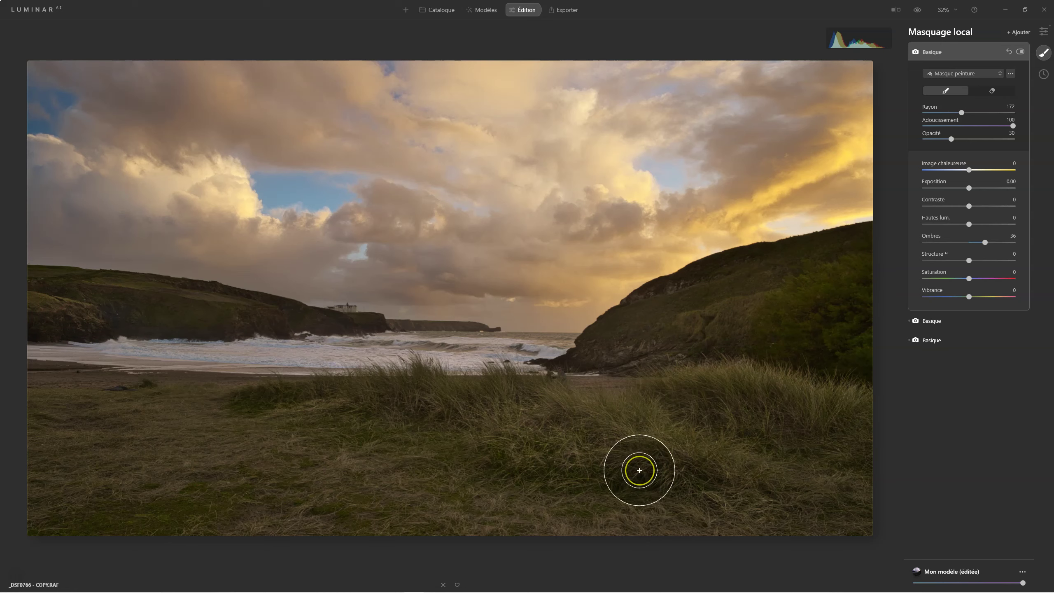
left_click_drag(685, 462, 252, 406)
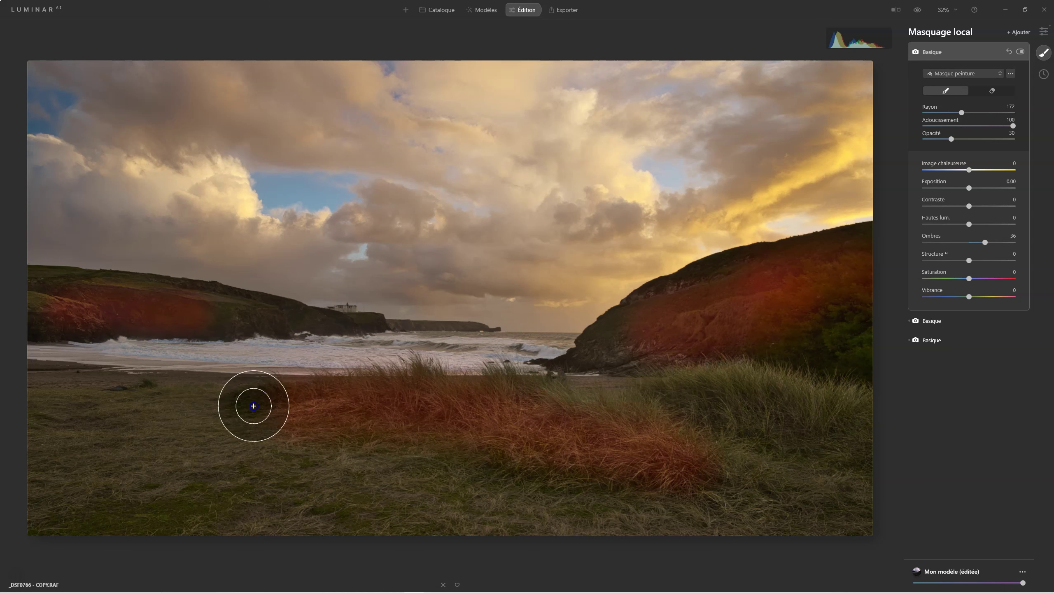
left_click_drag(699, 393, 802, 412)
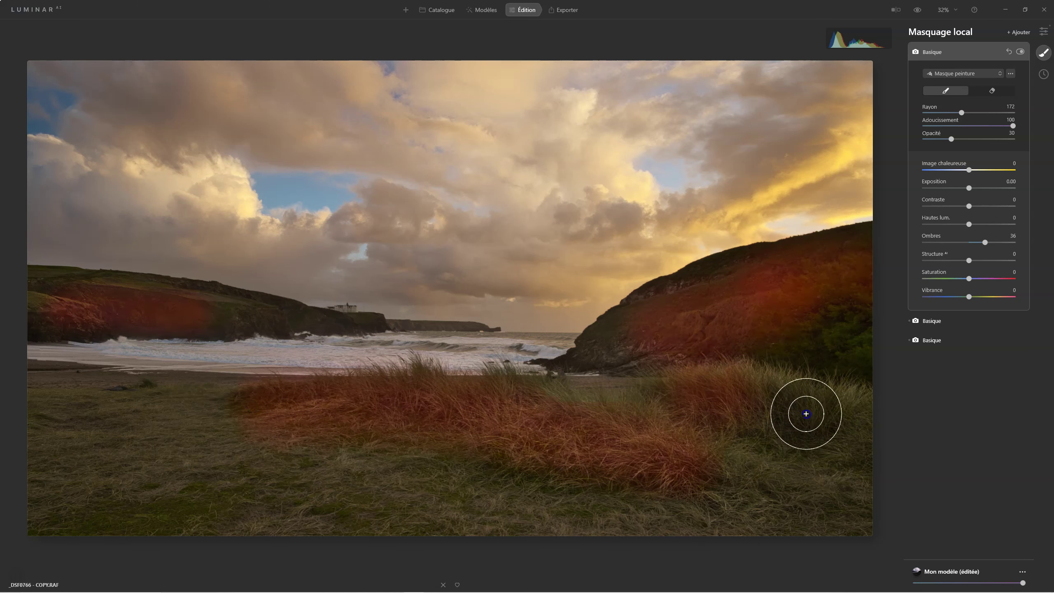
left_click_drag(828, 341, 777, 355)
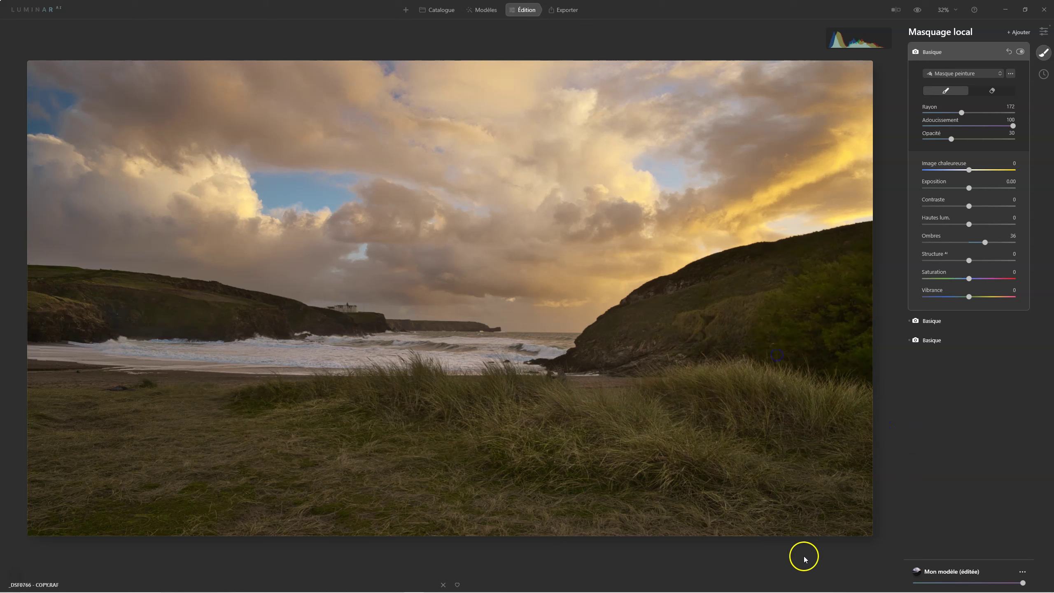
left_click_drag(587, 519, 305, 447)
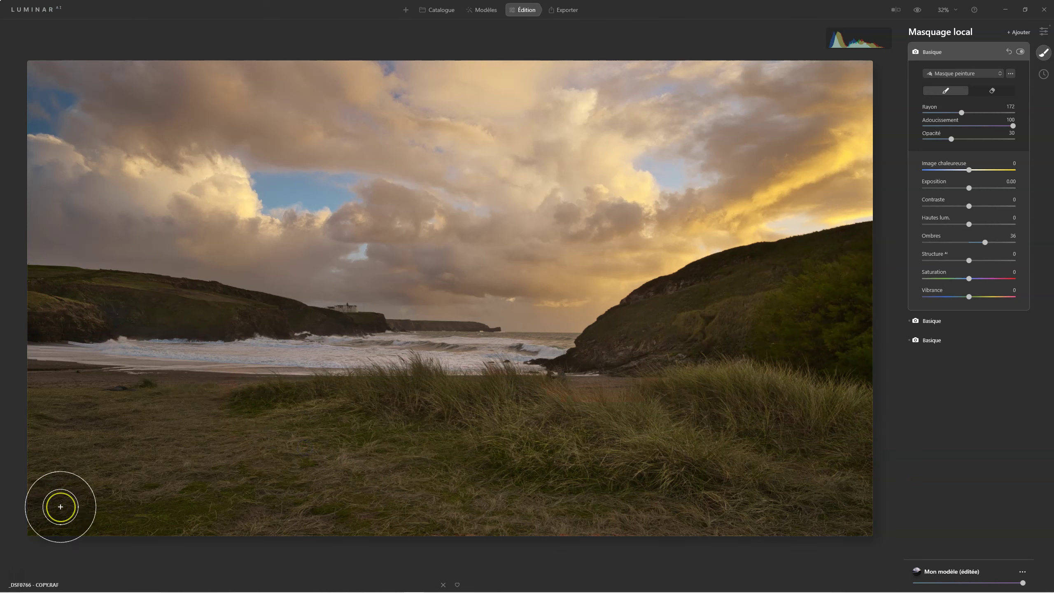
left_click_drag(303, 506, 150, 417)
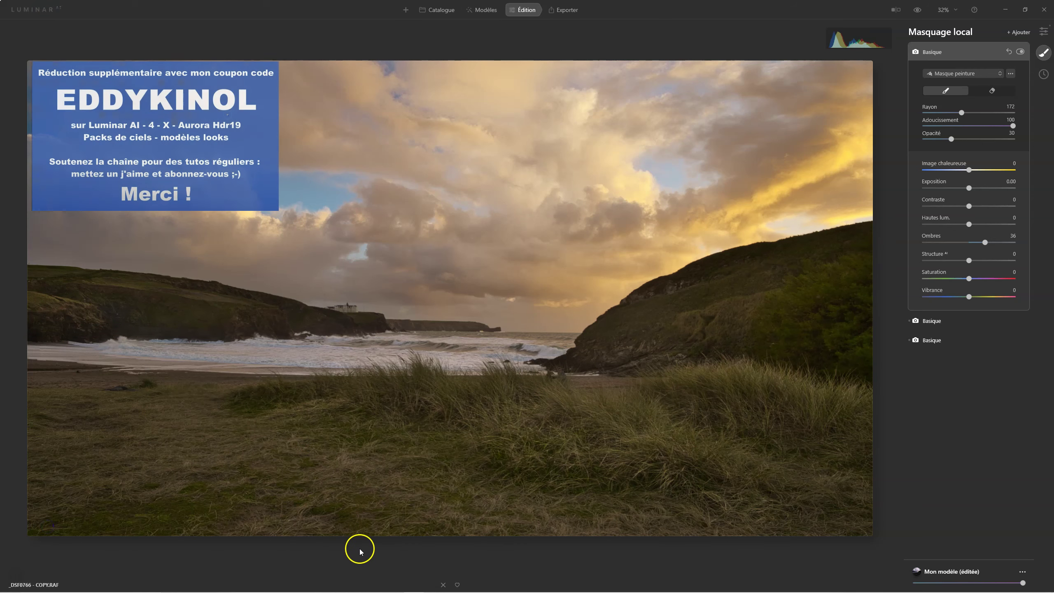
key("bracketleft")
key("bracketleft")
key("bracketleft")
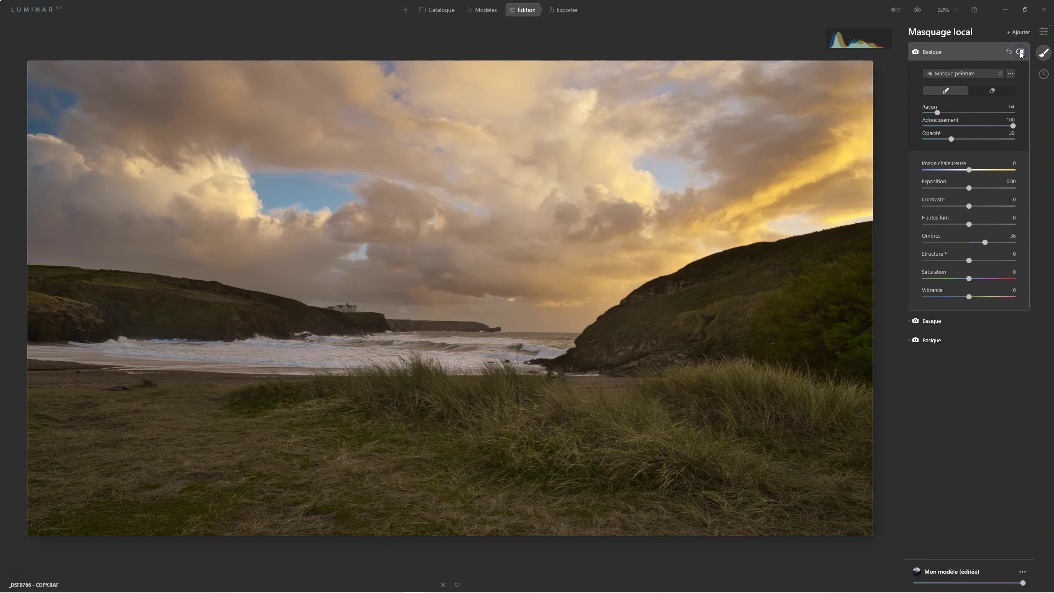
Add a fourth Basic local mask and lower its Highlights to -73
left_click(1017, 177)
left_click(934, 50)
left_click(1018, 48)
mouse_move(946, 226)
left_mouse_down()
mouse_move(928, 225)
mouse_move(948, 225)
mouse_move(938, 226)
left_mouse_up()
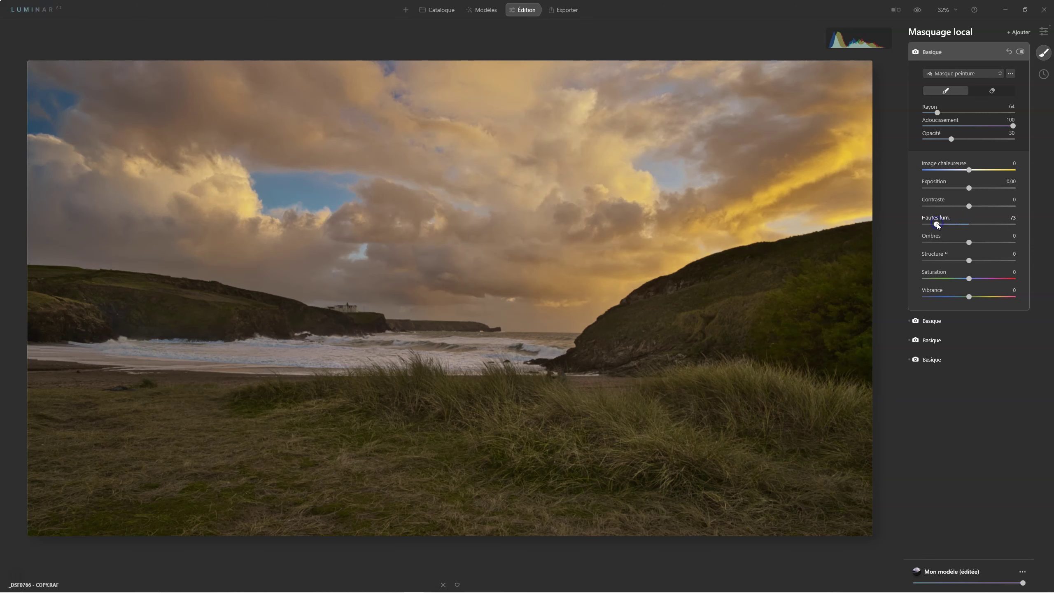
Resize the brush and paint the mask along the shoreline
key("bracketright")
key("bracketright")
key("bracketright")
key("bracketright")
key("bracketright")
key("bracketright")
key("bracketright")
key("bracketleft")
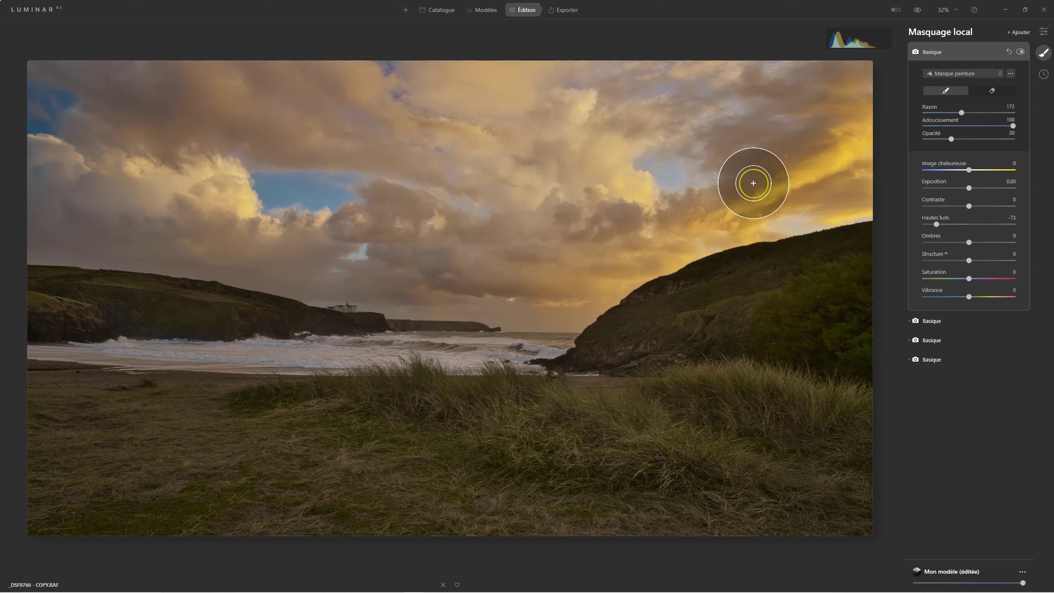
key("bracketleft")
key("bracketleft")
key("bracketleft")
key("bracketleft")
key("bracketleft")
key("bracketleft")
key("bracketleft")
key("bracketleft")
key("bracketleft")
key("bracketleft")
key("bracketright")
mouse_move(304, 356)
left_mouse_down()
mouse_move(388, 355)
mouse_move(127, 345)
left_mouse_up()
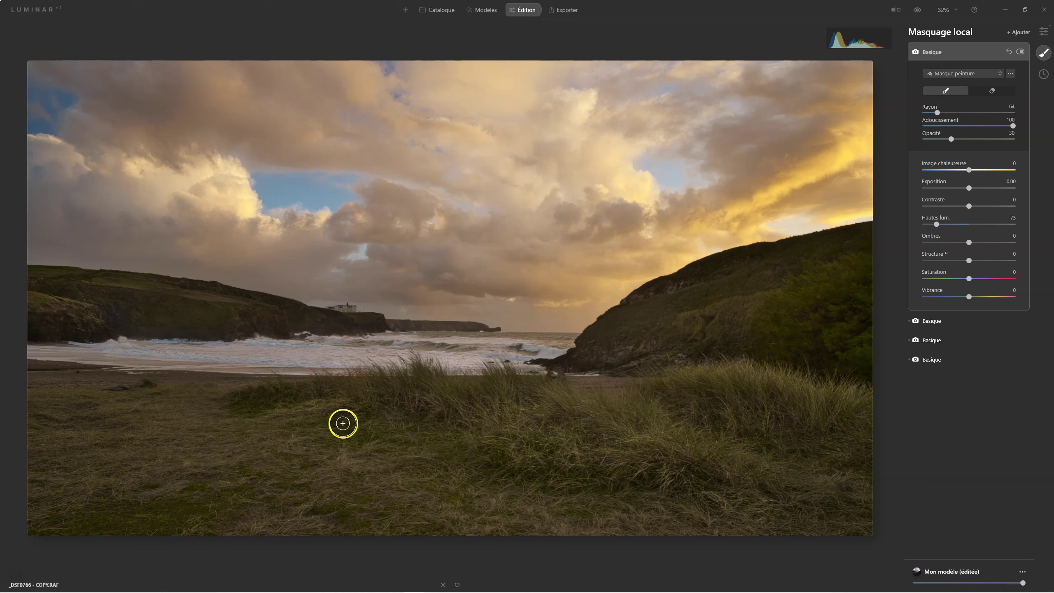
left_click_drag(372, 336, 554, 349)
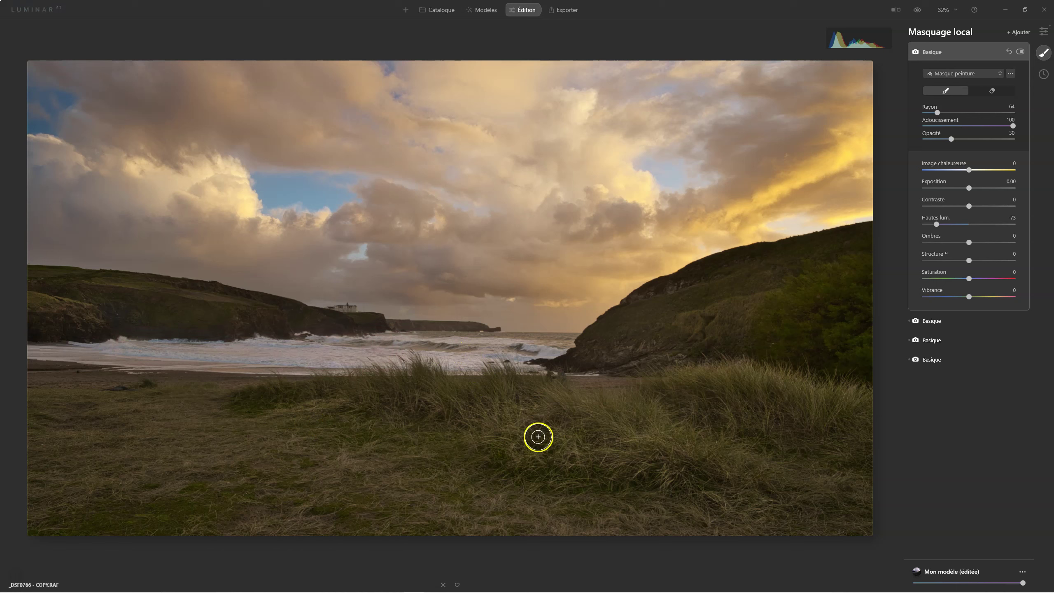
left_click_drag(435, 353, 484, 359)
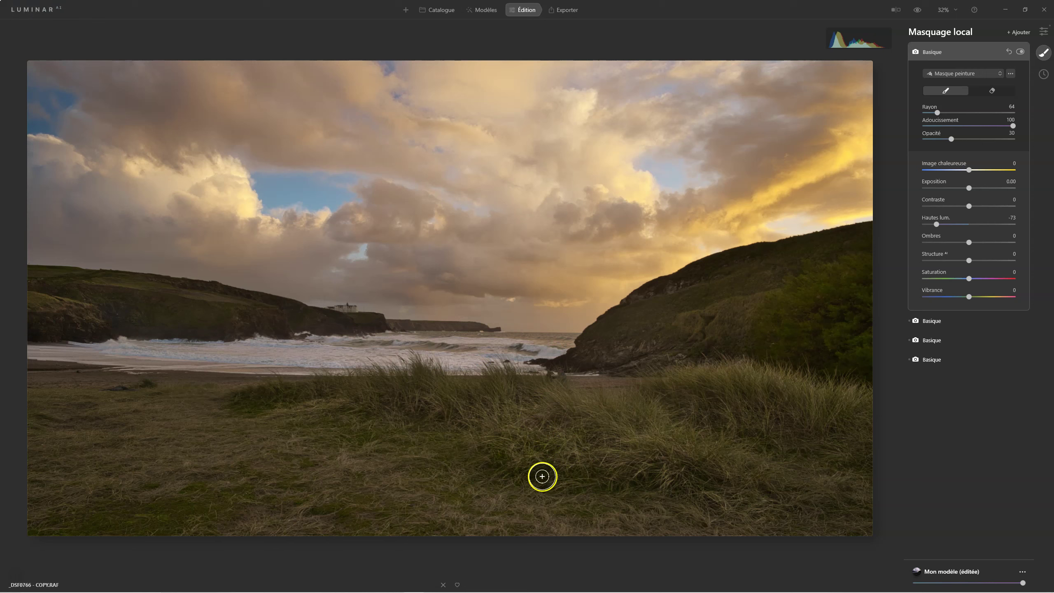
Enlarge the brush to 172 and paint the mask across the bright clouds
key("bracketright")
key("bracketright")
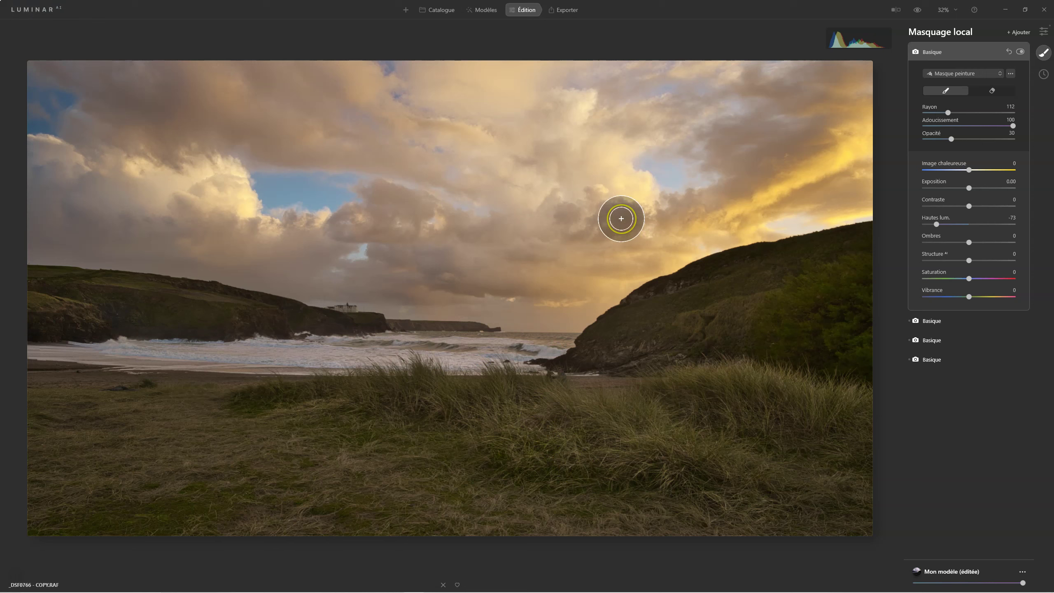
key("bracketright")
key("bracketright")
key("bracketright")
key("bracketright")
key("bracketright")
key("bracketright")
left_click_drag(840, 137, 647, 241)
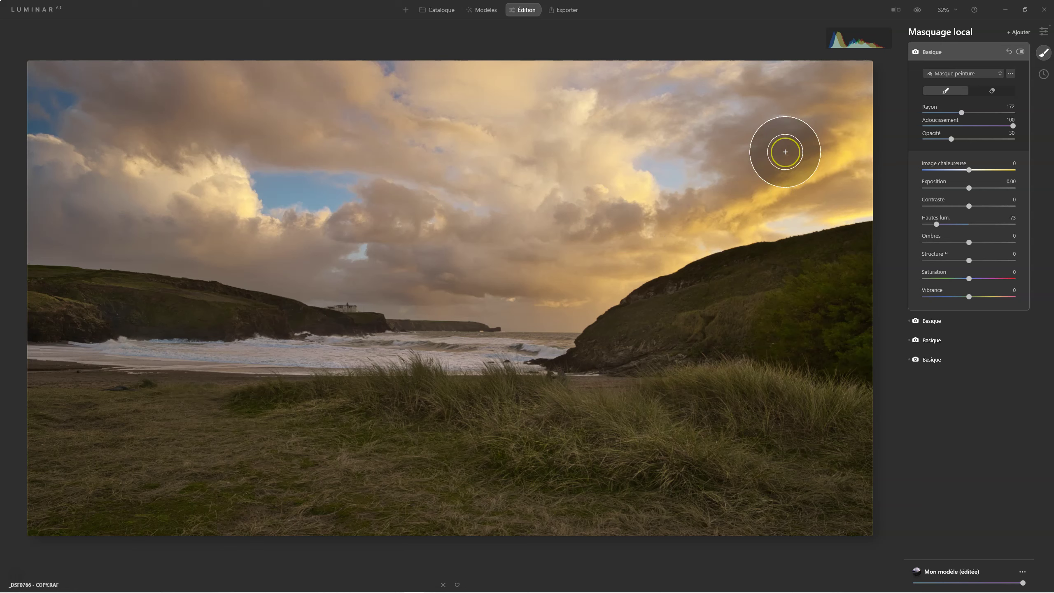
left_click_drag(802, 108, 770, 225)
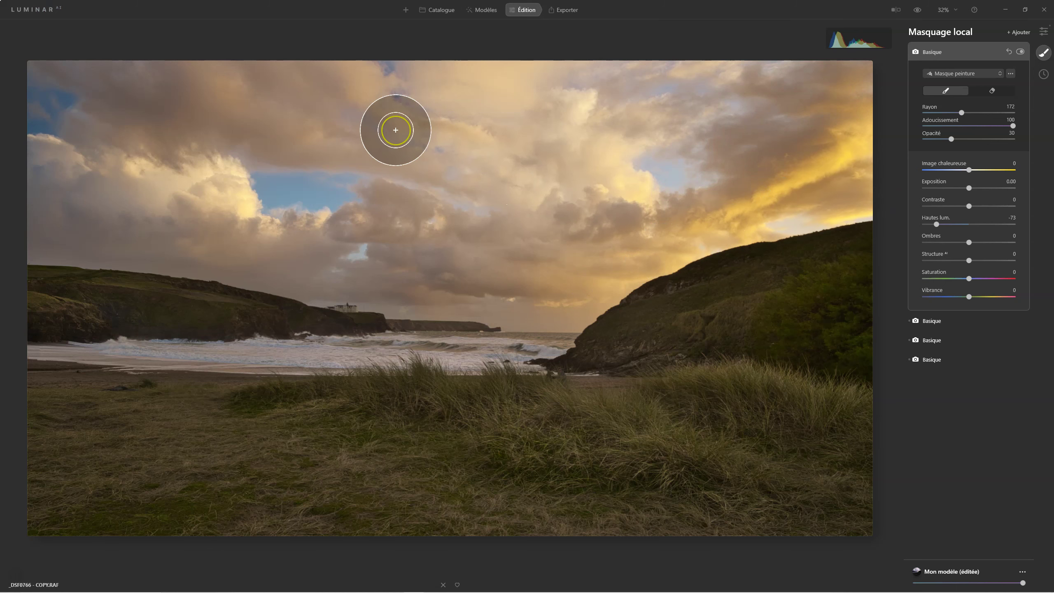
left_click_drag(412, 151, 492, 172)
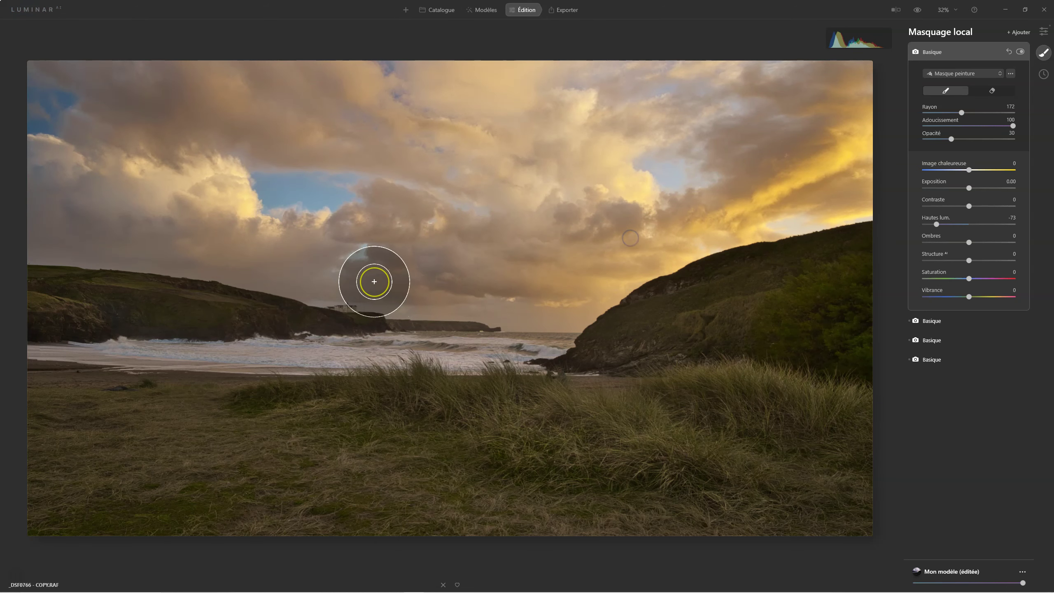
left_click_drag(372, 283, 635, 259)
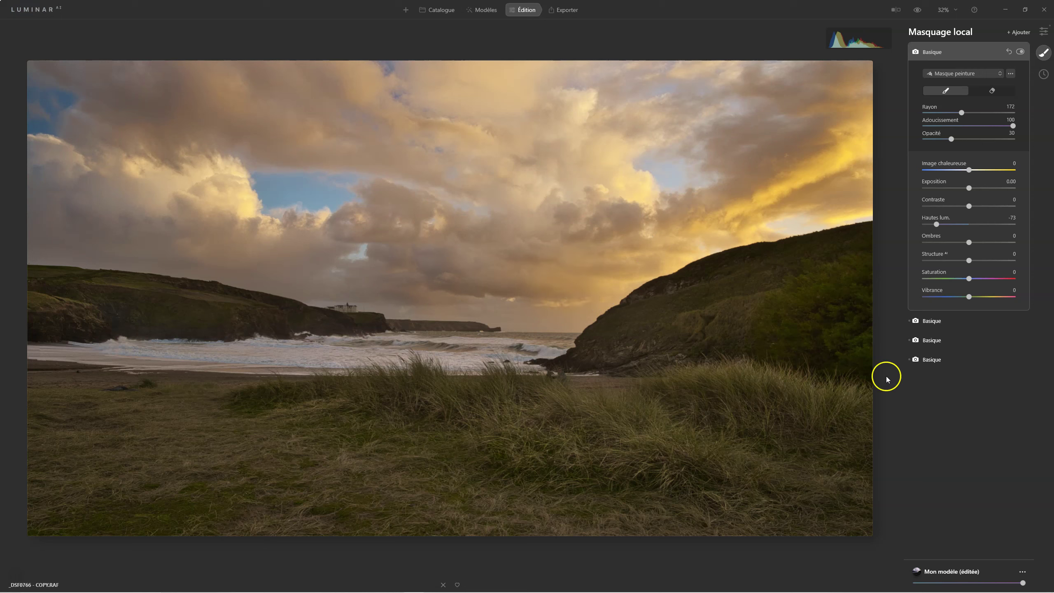
Brush more highlight-reducing mask strokes across the upper and left sky
left_click(1022, 52)
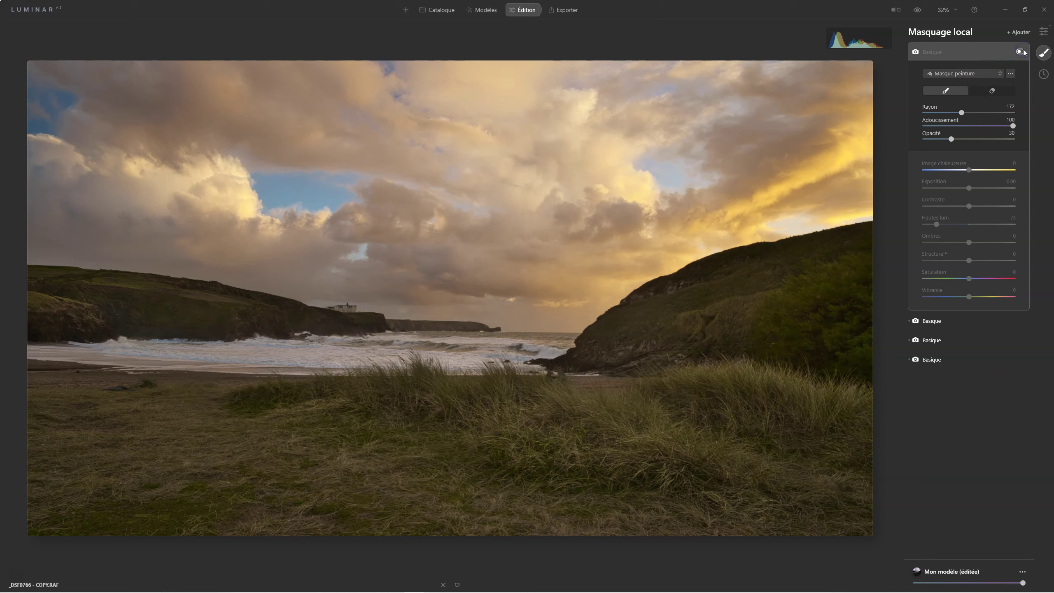
mouse_move(539, 127)
left_mouse_down()
mouse_move(575, 180)
mouse_move(619, 118)
left_mouse_up()
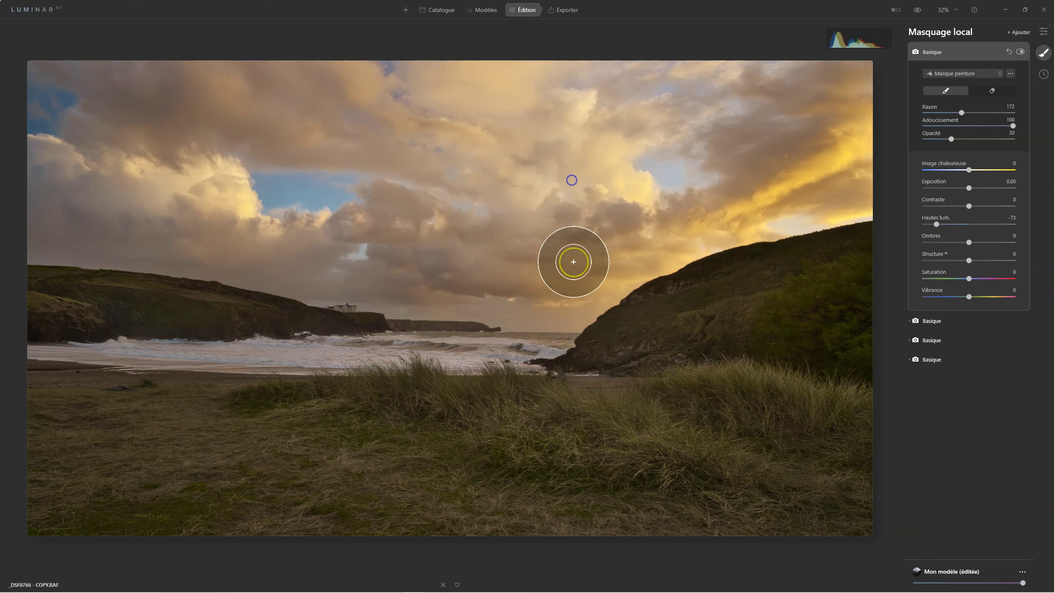
mouse_move(482, 102)
left_mouse_down()
mouse_move(548, 141)
mouse_move(623, 125)
left_mouse_up()
left_click_drag(702, 103, 637, 76)
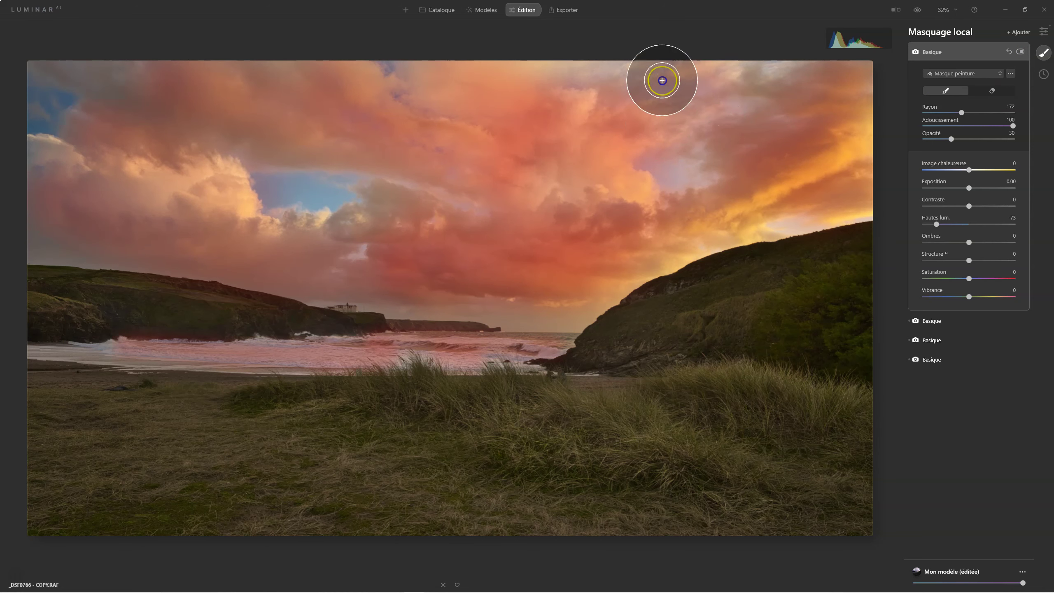
mouse_move(618, 197)
left_mouse_down()
mouse_move(702, 168)
mouse_move(561, 287)
left_mouse_up()
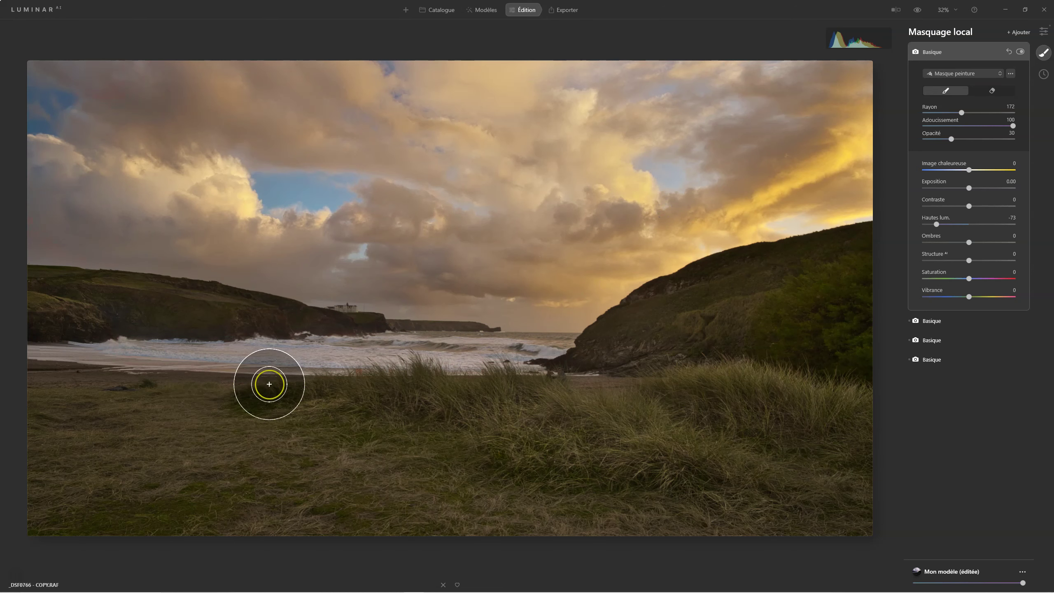
left_click_drag(232, 178, 409, 245)
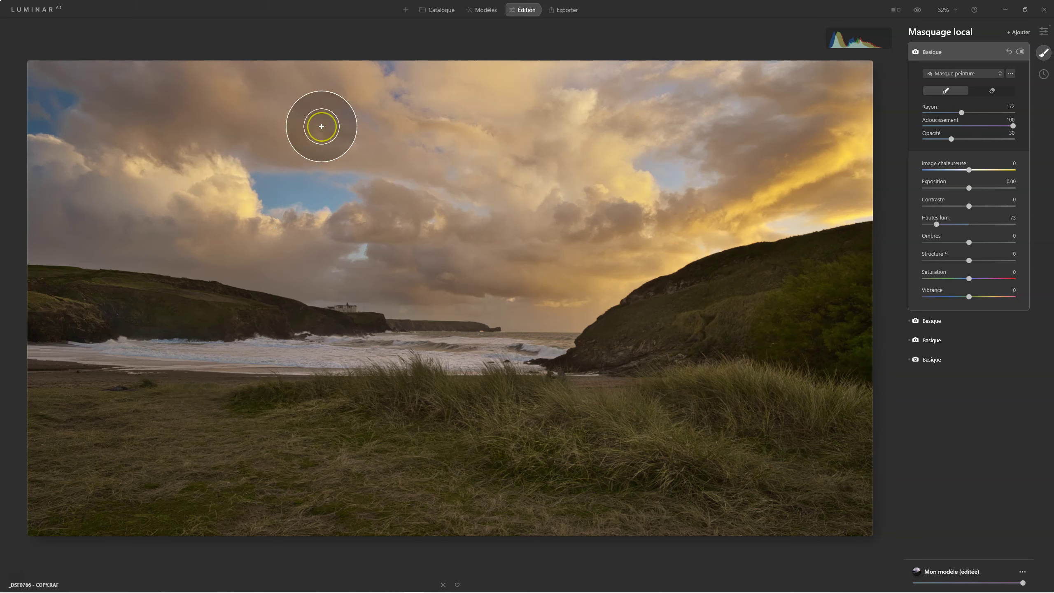
Toggle the sky mask off and on to compare, then show the original photo
left_click(1020, 52)
left_click(1020, 52)
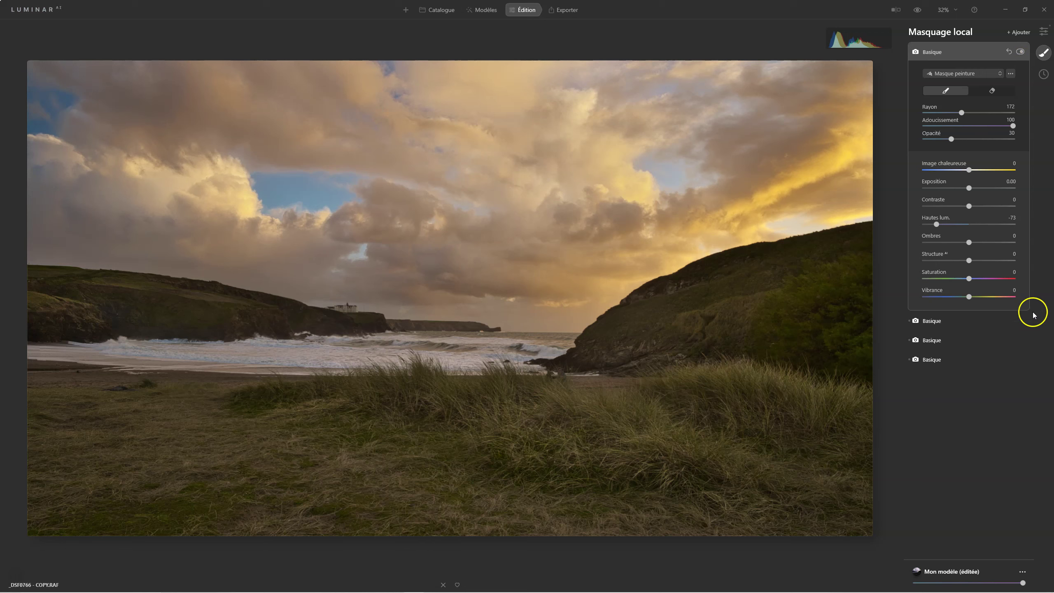
left_click(925, 51)
left_click(918, 10)
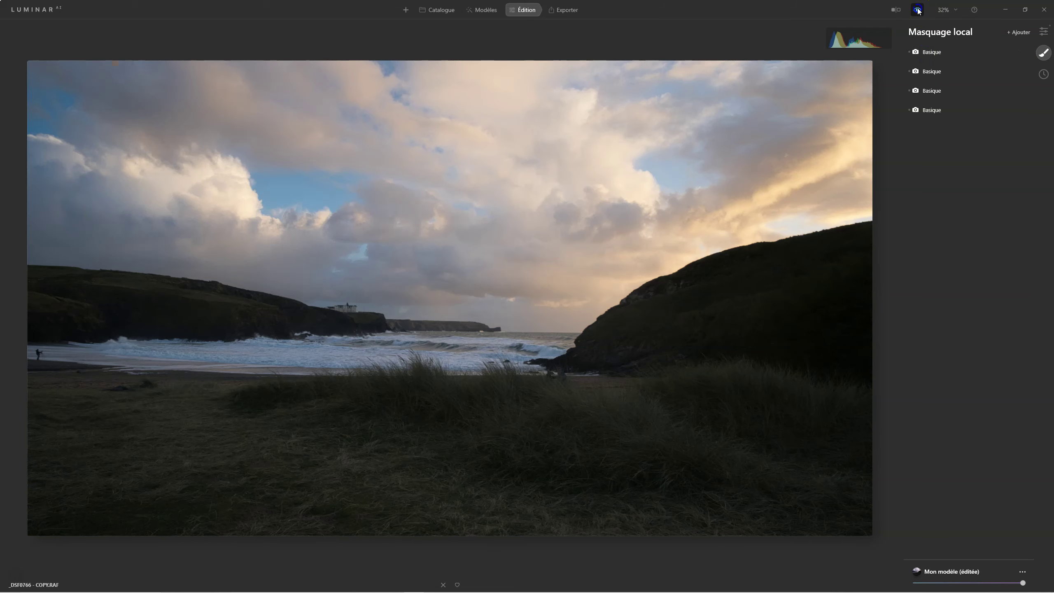
Flip between the original and edited photo several times, ending on the edited version
left_click(917, 10)
left_click(917, 10)
double_click(917, 10)
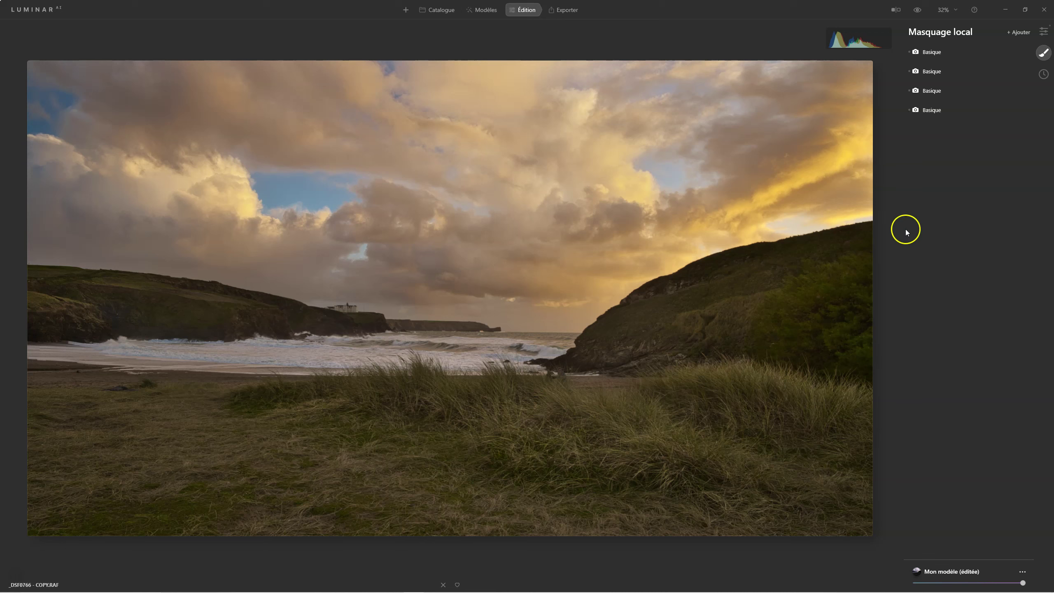
left_click(1017, 35)
Add a fifth Basic mask raising Exposure to 0.56, brushed over the foreground grass
left_click(1012, 49)
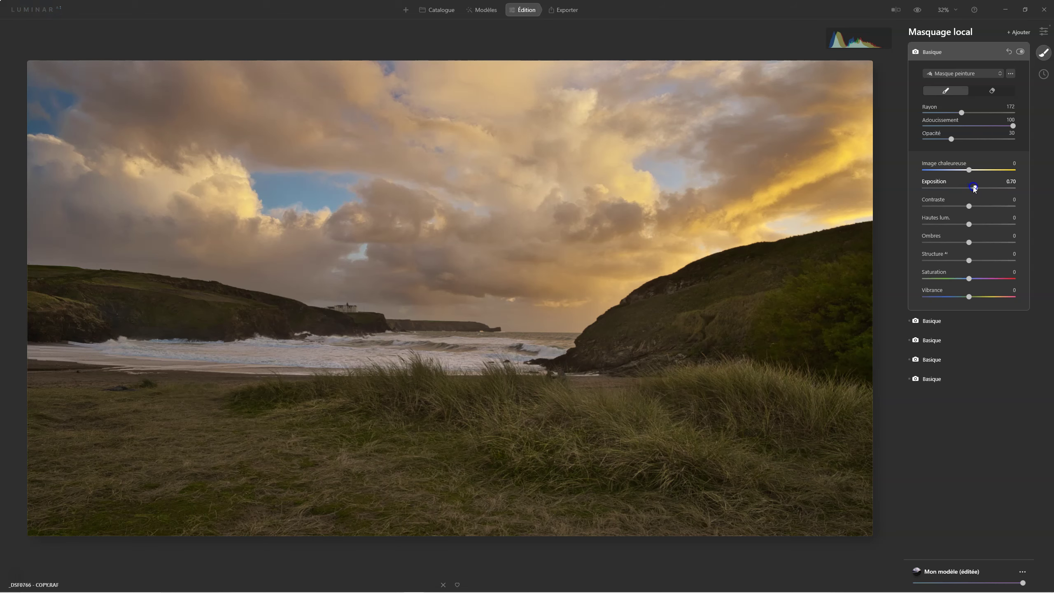
left_click_drag(973, 190, 977, 191)
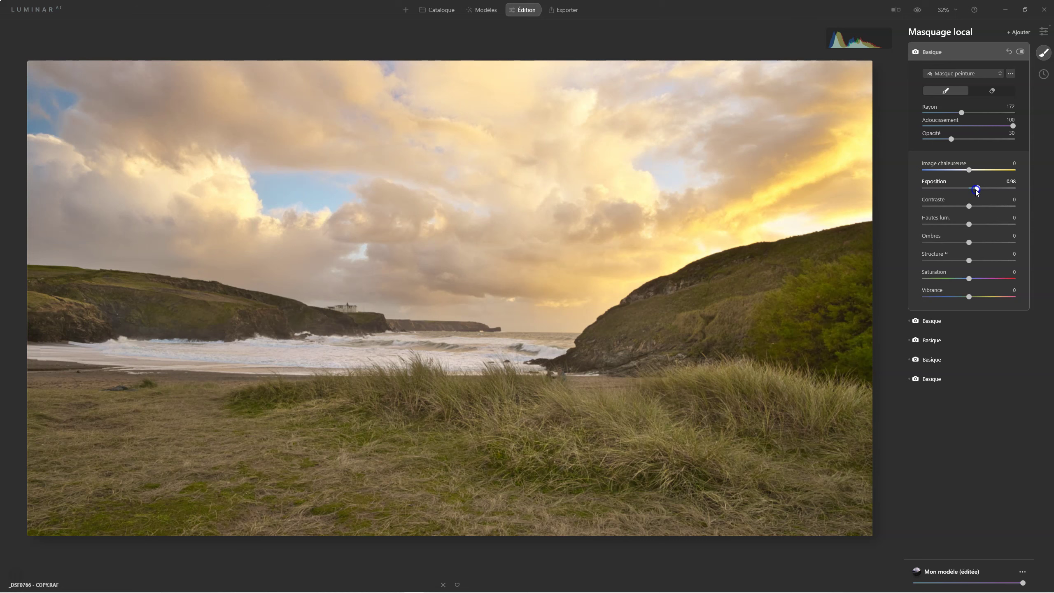
left_click_drag(977, 192, 979, 192)
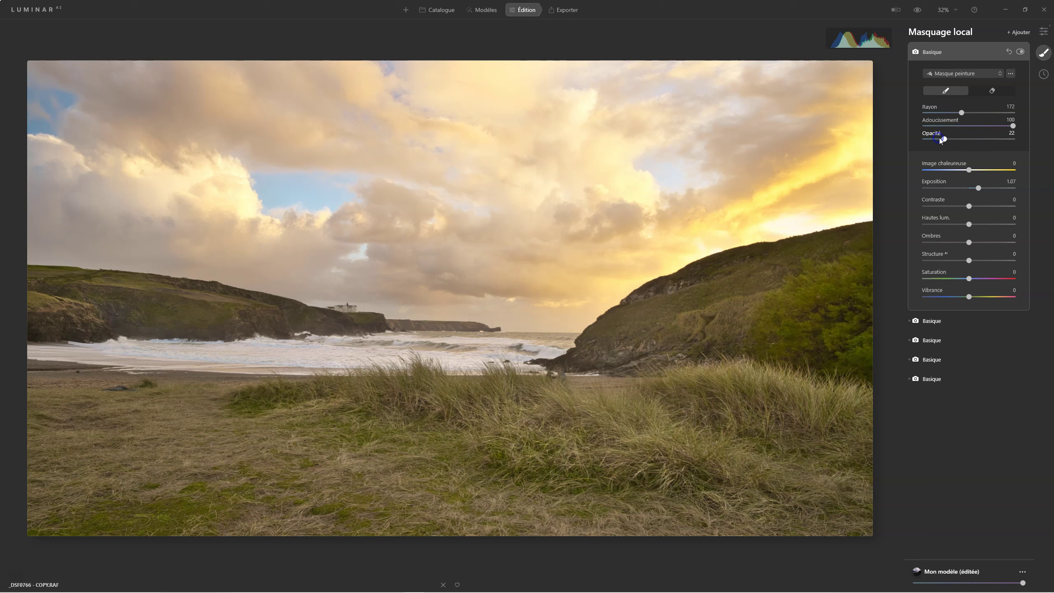
key("bracketleft")
key("bracketleft")
key("bracketleft")
key("bracketleft")
key("bracketleft")
key("bracketleft")
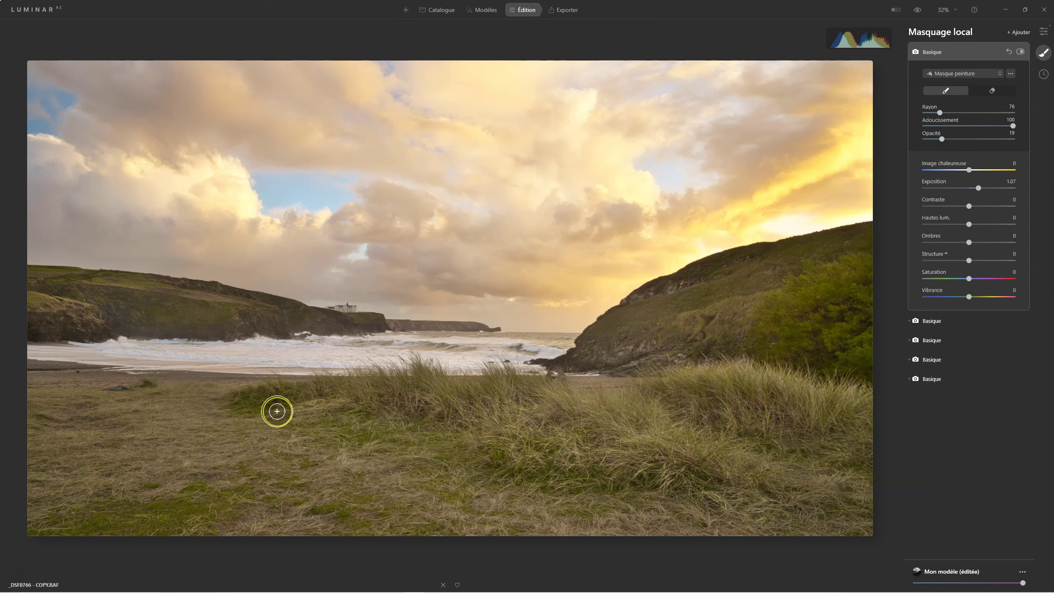
mouse_move(275, 412)
left_mouse_down()
mouse_move(404, 417)
mouse_move(616, 473)
mouse_move(718, 482)
left_mouse_up()
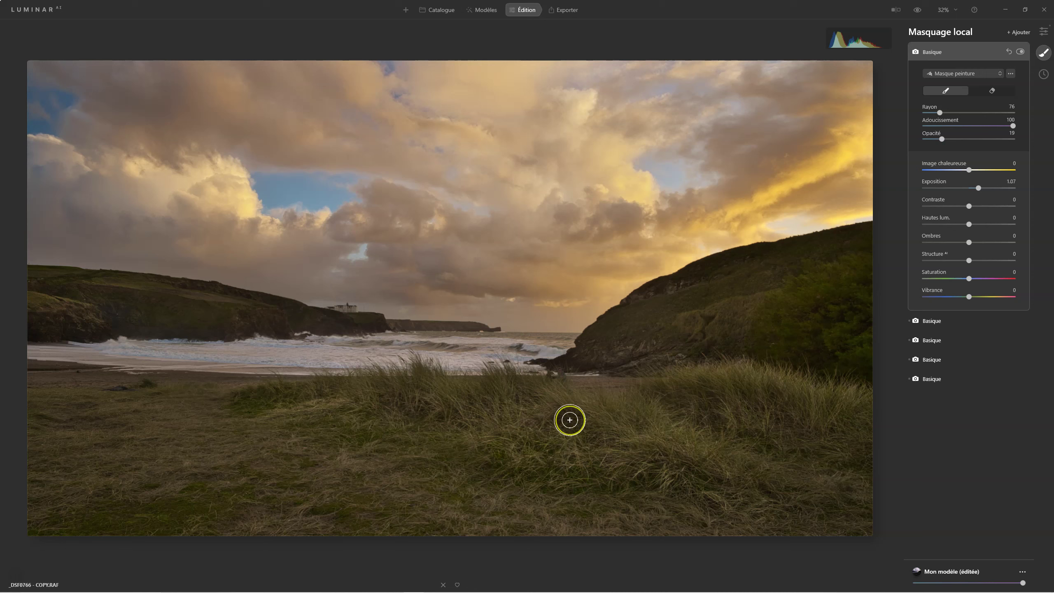
left_click_drag(593, 412, 650, 444)
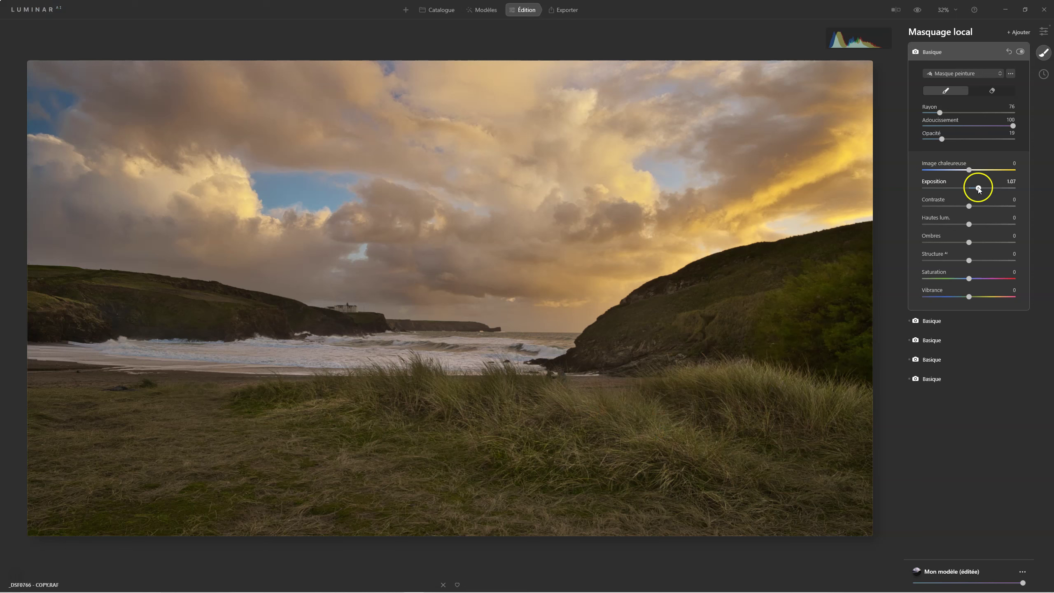
left_click(973, 287)
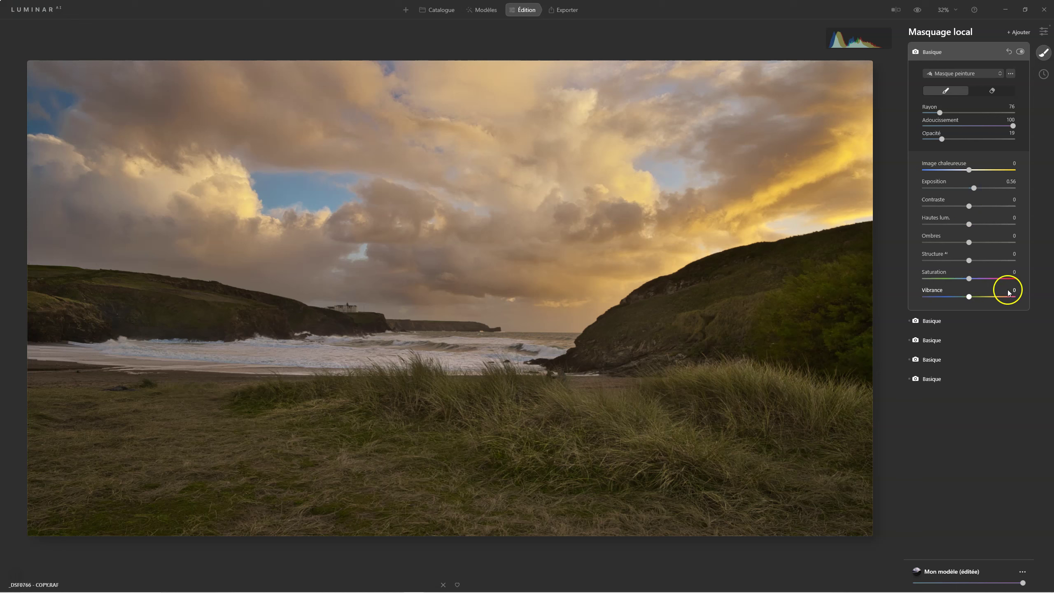
left_click(932, 53)
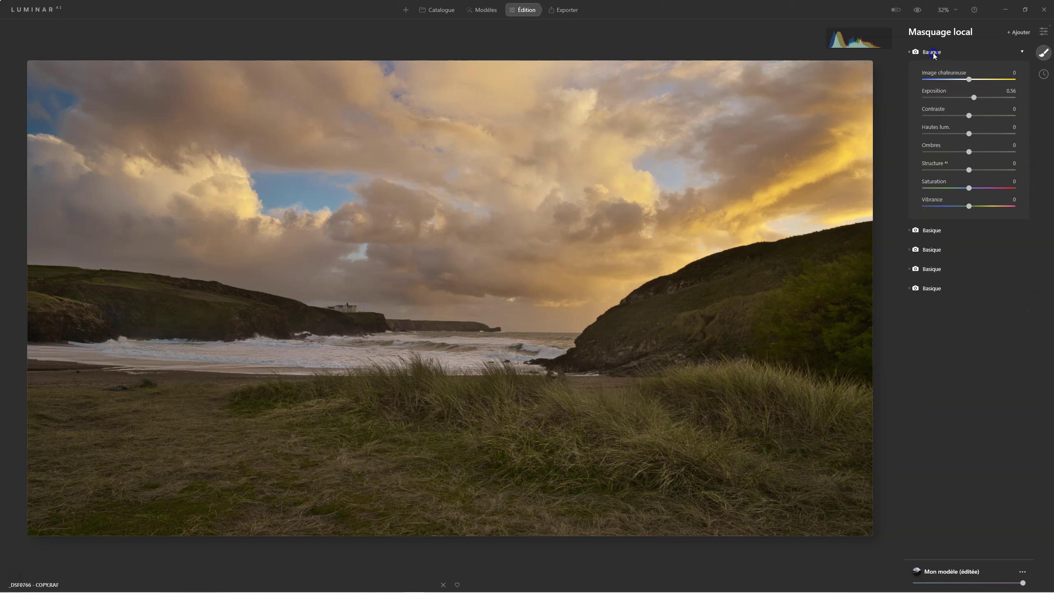
Return to the main tools list and expand Supercontraste under Professionnel
left_click(1044, 32)
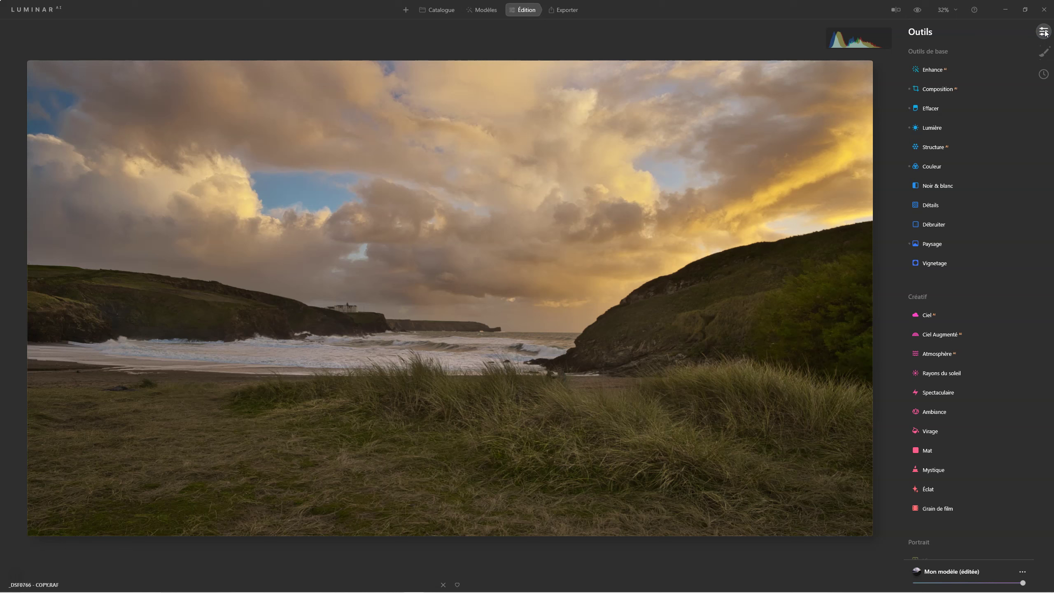
scroll(1018, 357, "down", 1)
scroll(1004, 363, "down", 4)
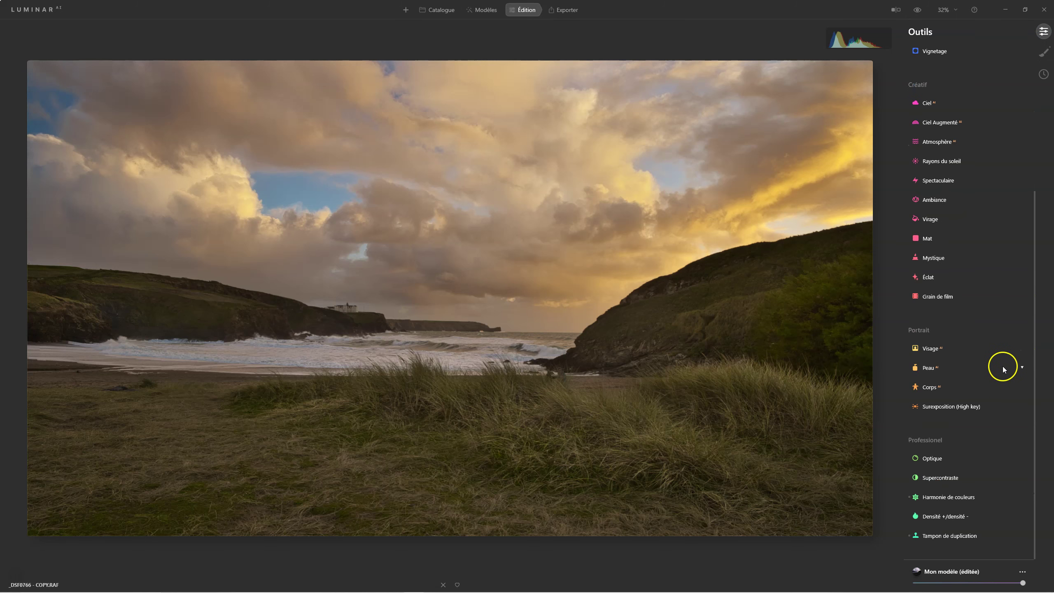
left_click(931, 478)
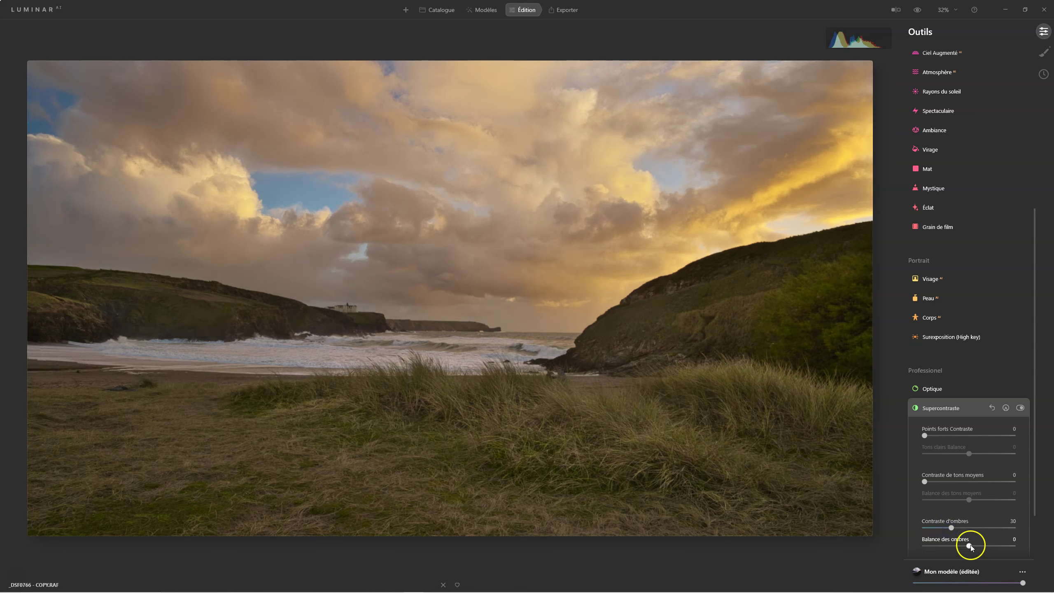
Set Supercontrast contrasts to 47/13/30 with Midtones Balance 9 and Shadows Balance 12
left_click_drag(970, 547, 978, 548)
left_click(933, 482)
left_click_drag(957, 483, 959, 482)
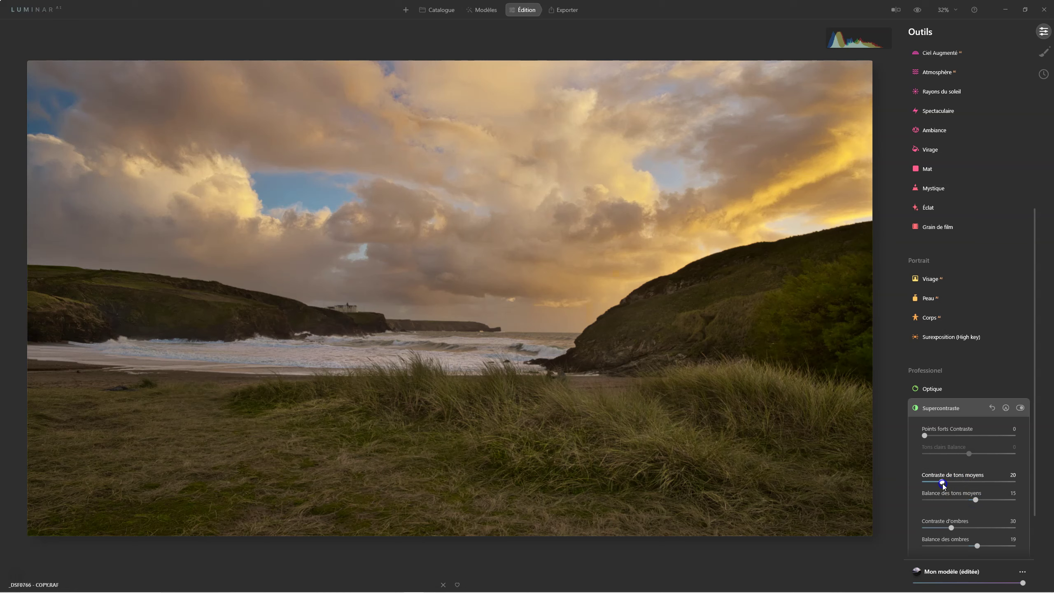
left_click_drag(933, 484, 935, 482)
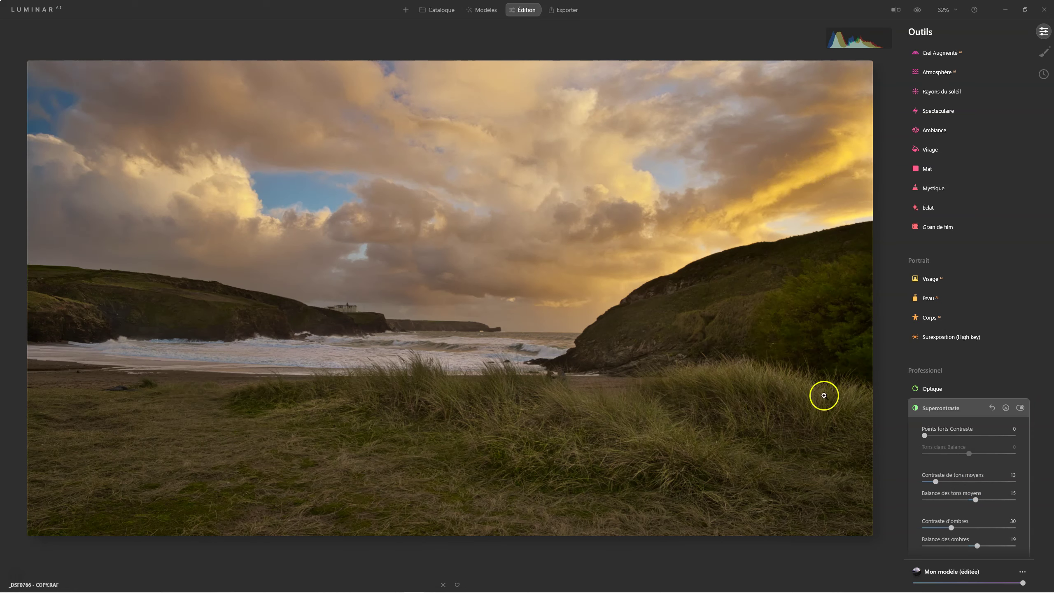
mouse_move(935, 435)
left_mouse_down()
mouse_move(980, 436)
mouse_move(966, 436)
mouse_move(962, 452)
left_mouse_up()
left_click(968, 453)
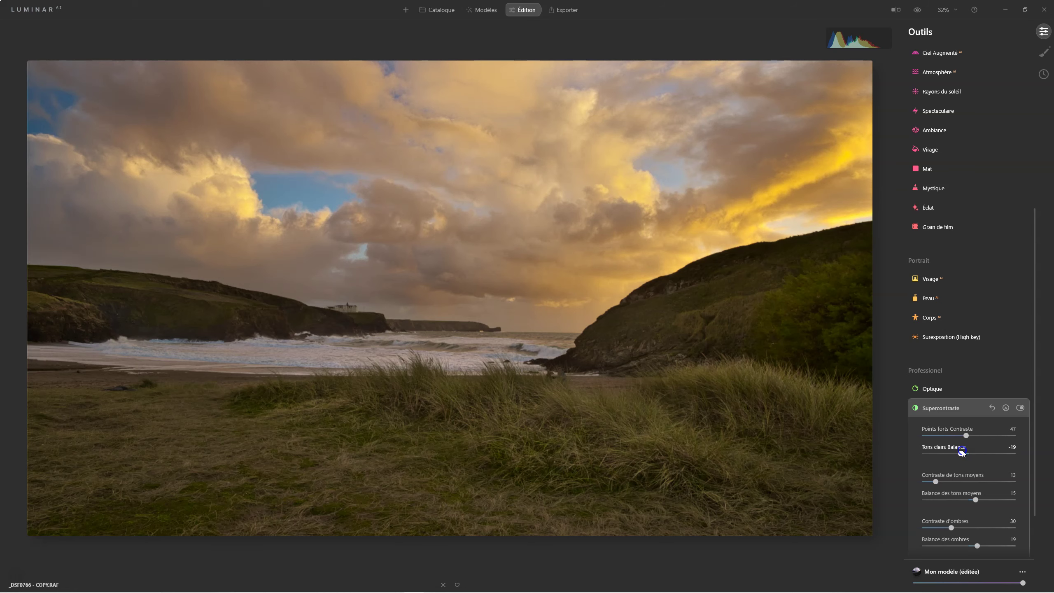
left_click_drag(975, 499, 974, 499)
left_click_drag(979, 545, 976, 545)
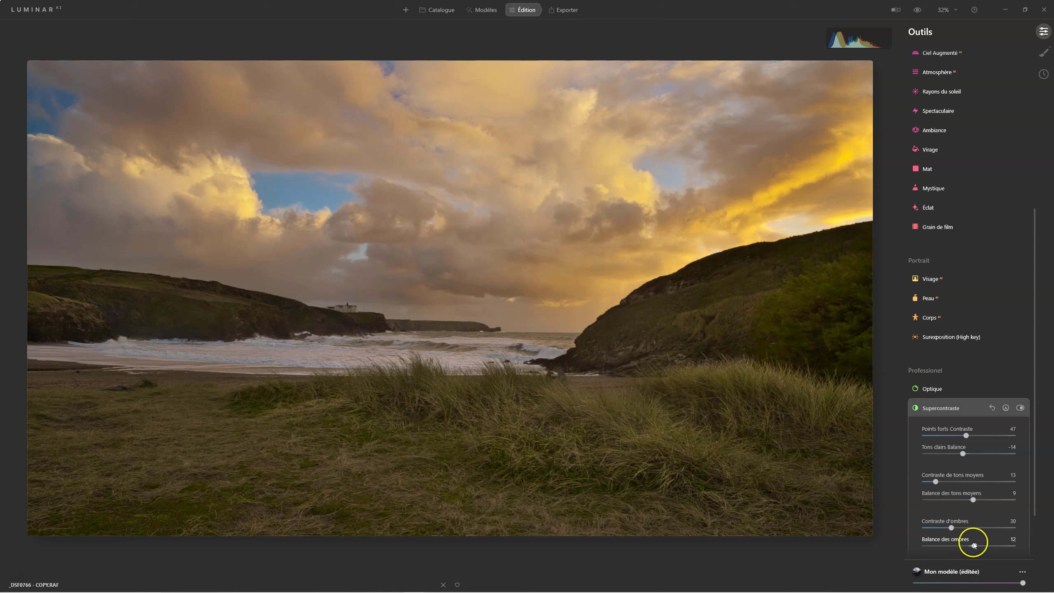
left_click(935, 406)
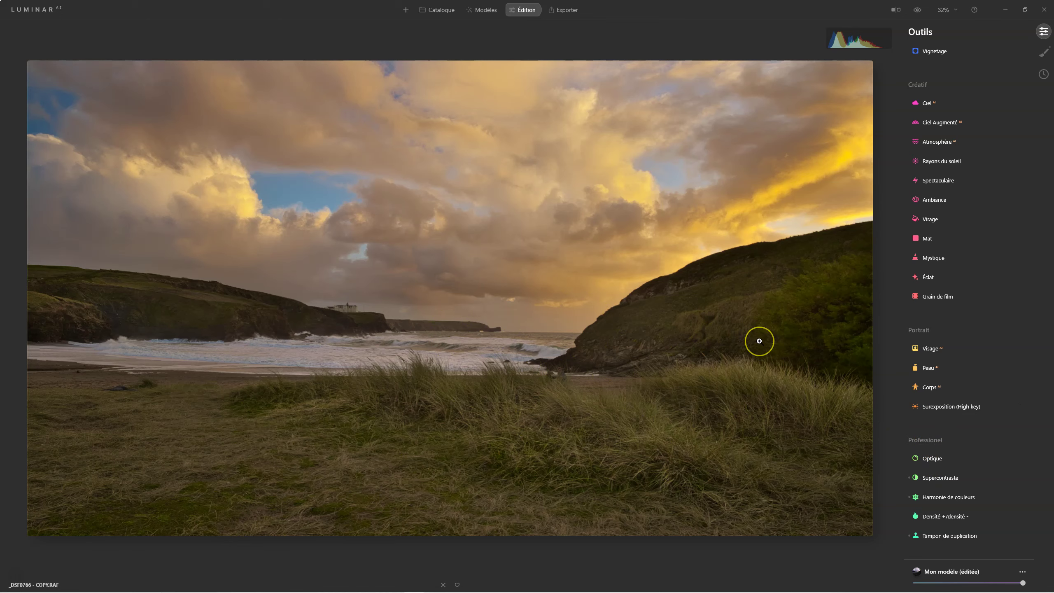
Zoom the photo from 32% to 52% and scroll the tools back to the basic tools
scroll(759, 341, "up", 2)
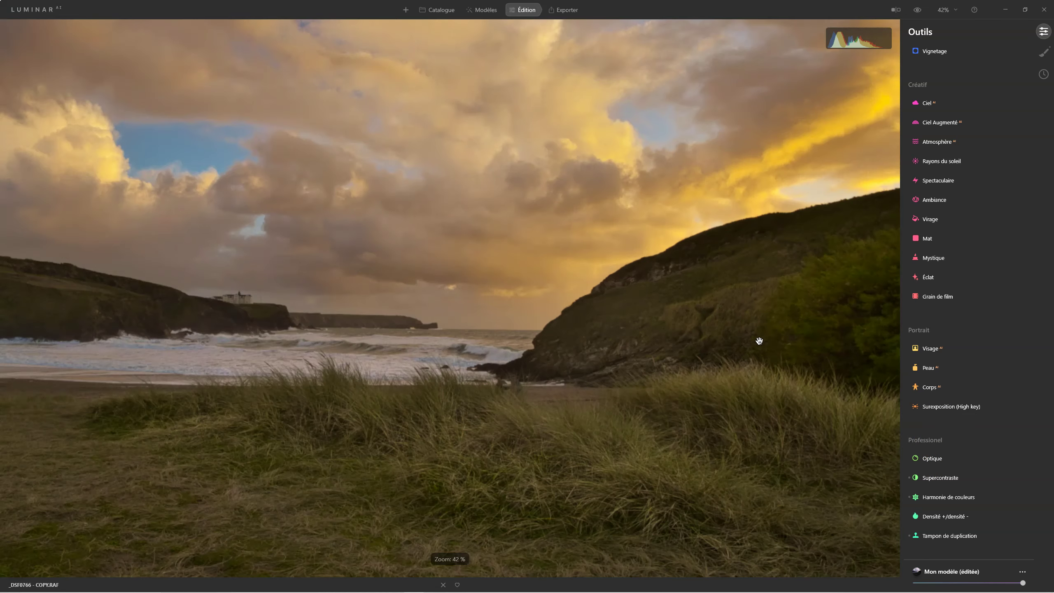
scroll(759, 341, "down", 2)
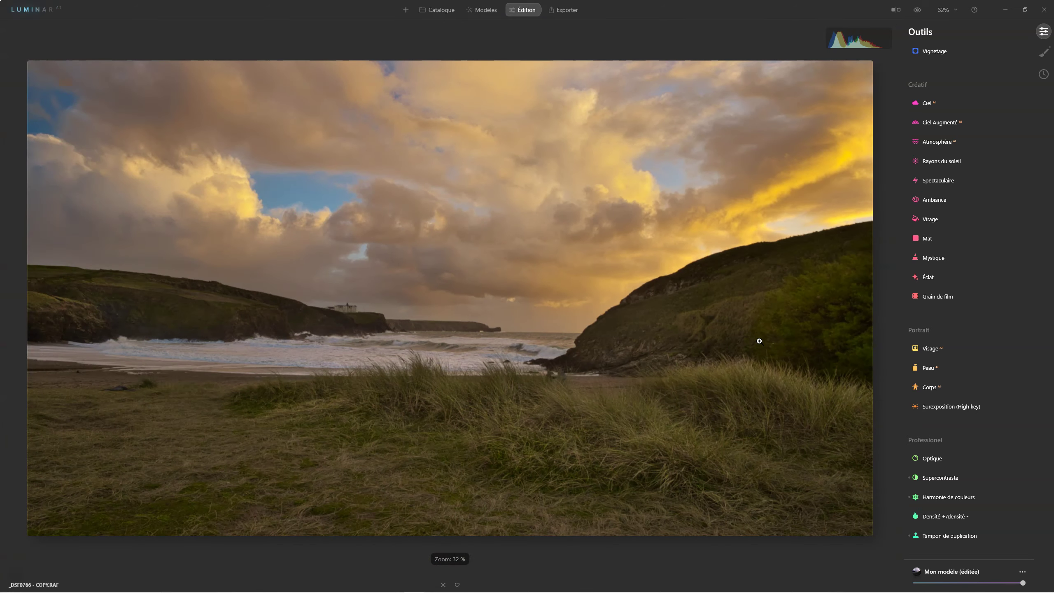
scroll(759, 341, "up", 2)
scroll(759, 341, "up", 1)
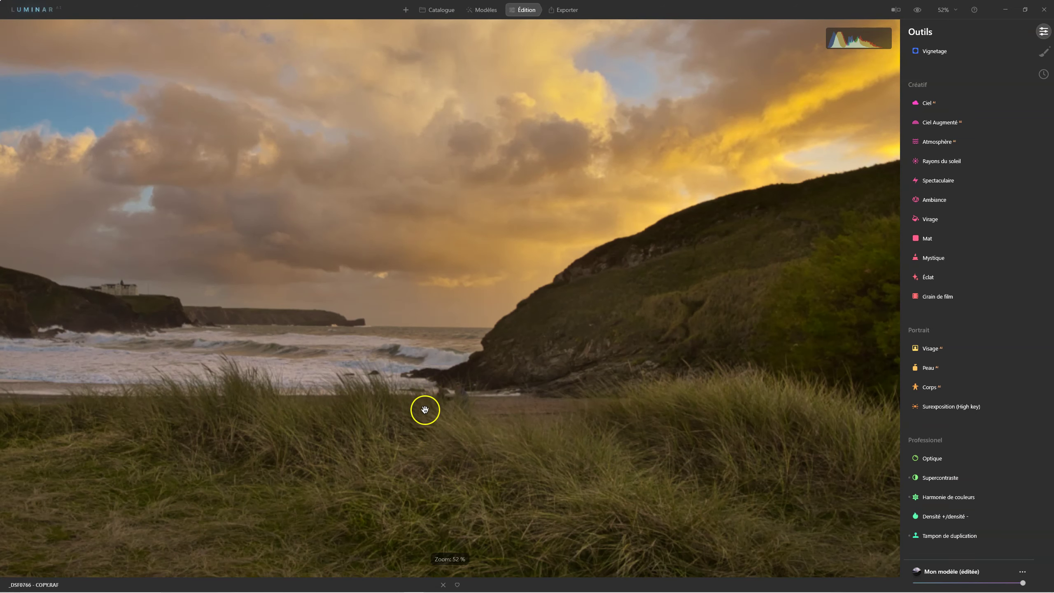
mouse_move(939, 180)
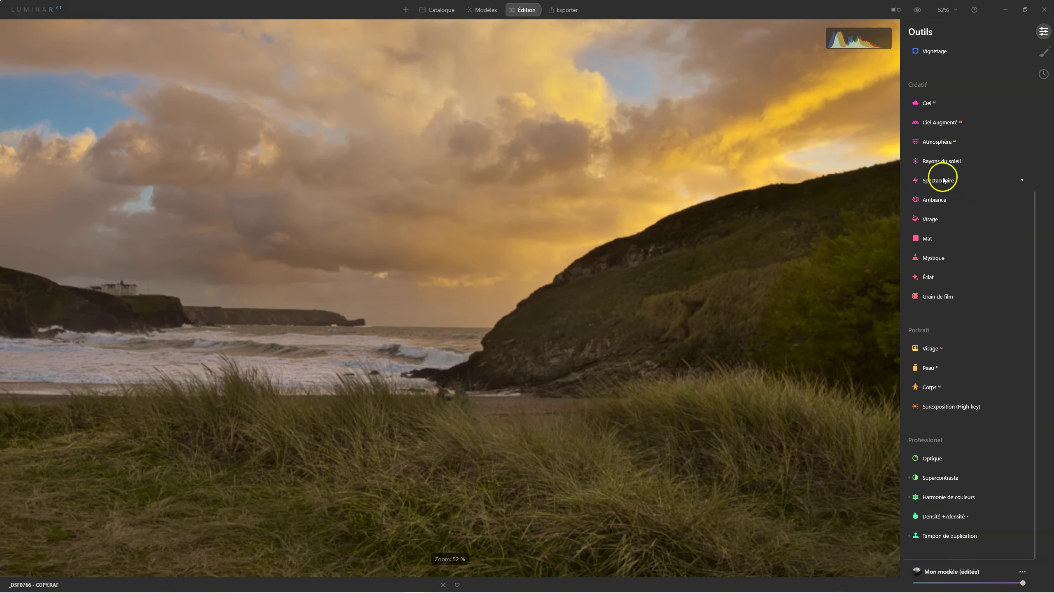
scroll(955, 153, "up", 3)
scroll(955, 152, "up", 2)
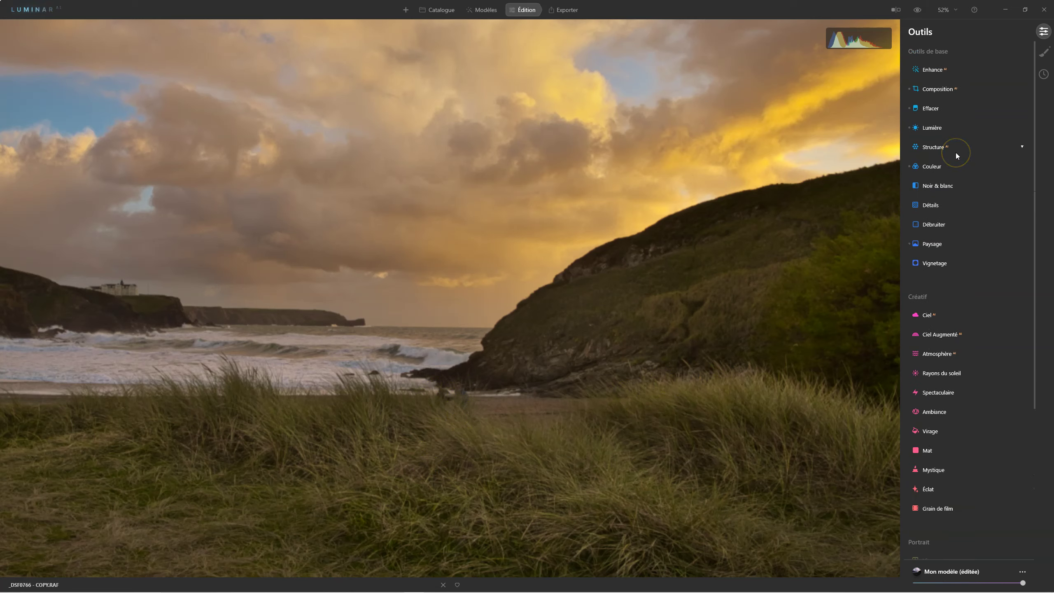
Erase the small spot in the dune grass below the shoreline near the centre
left_click(924, 108)
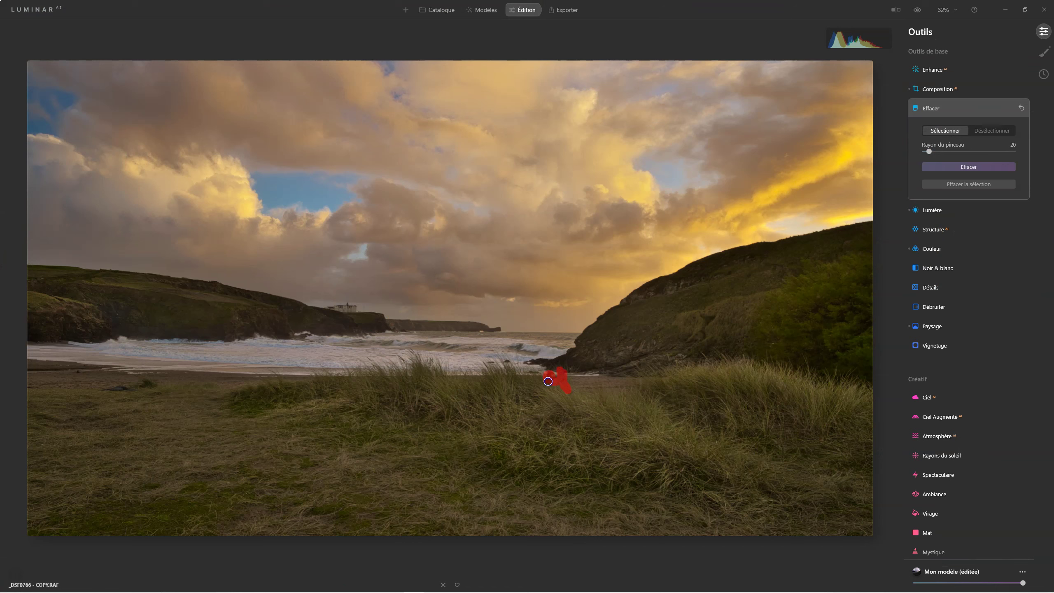
left_click_drag(565, 390, 565, 395)
left_click_drag(566, 395, 567, 398)
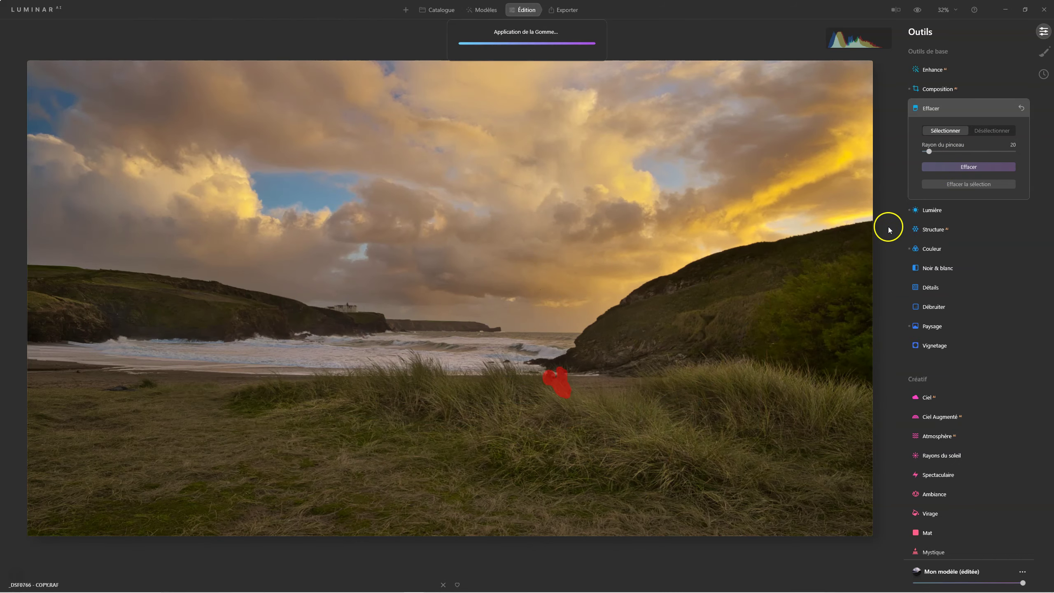
left_click(931, 108)
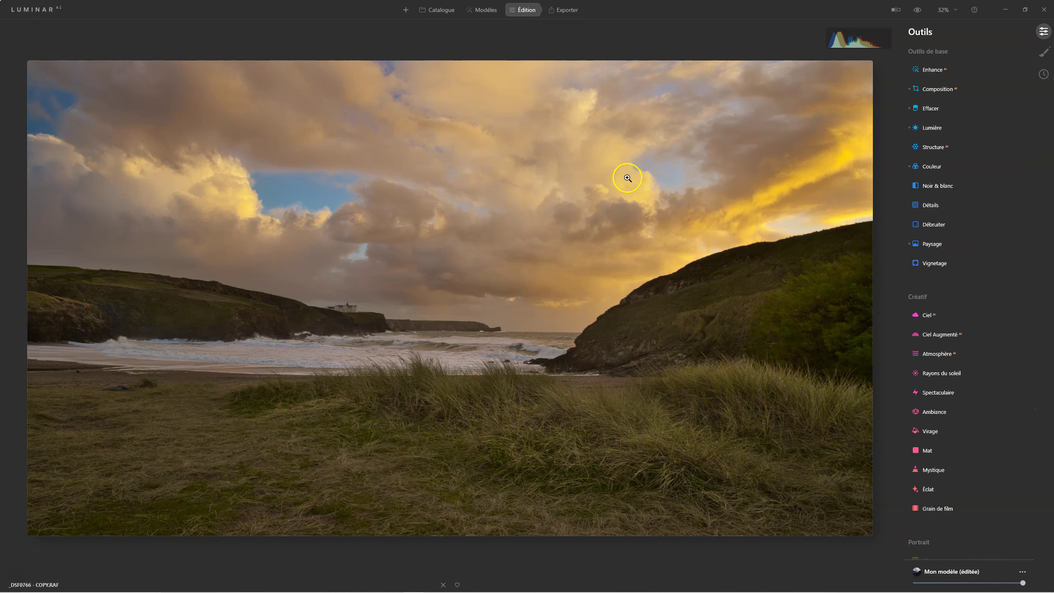
Lower the Orange luminance in the Color HSL panel to darken orange tones
left_click(933, 167)
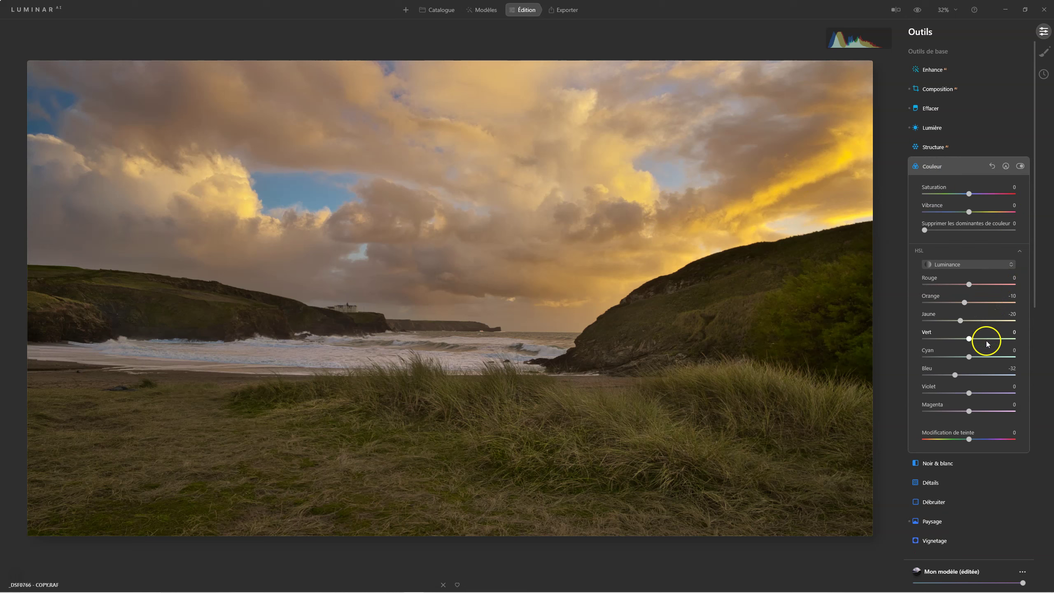
left_click(961, 321)
left_click_drag(964, 302, 962, 303)
left_click_drag(959, 304, 958, 304)
Switch HSL to Saturation and reduce Yellow saturation to -20
left_click(974, 266)
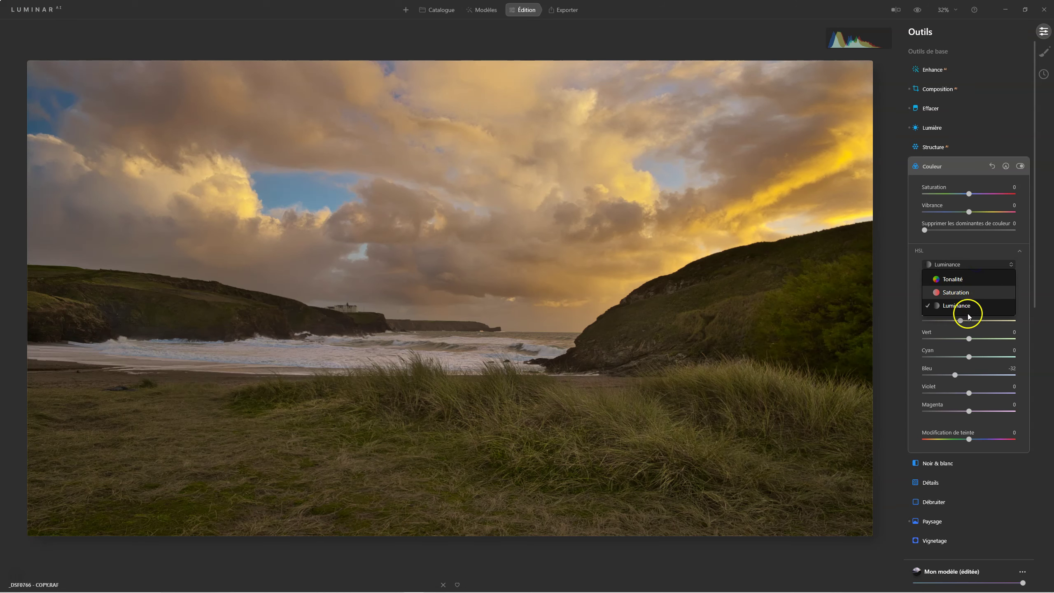
left_click(957, 292)
left_click(969, 321)
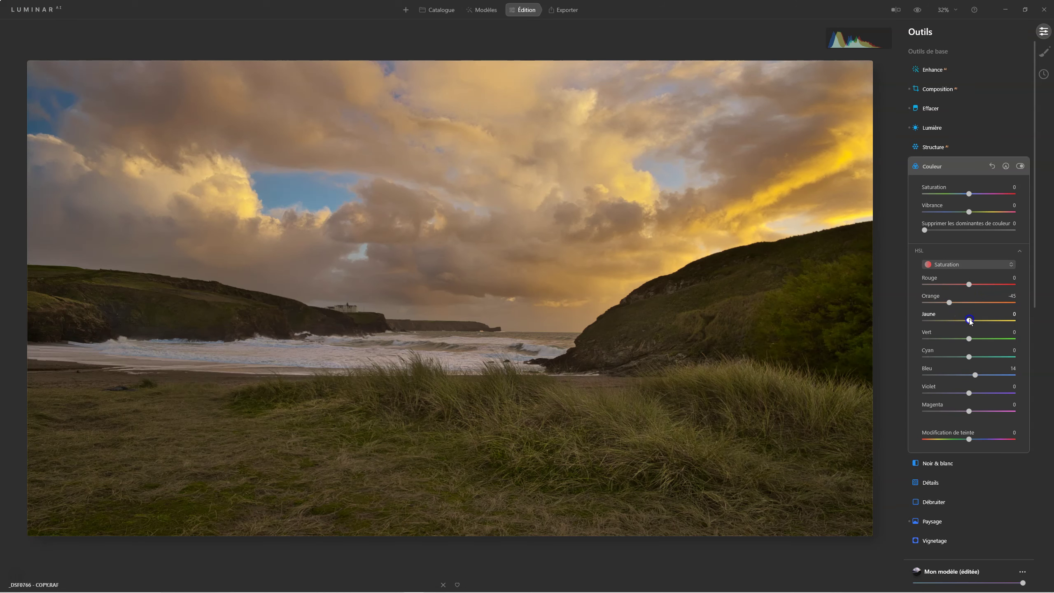
left_click_drag(969, 321, 951, 322)
left_click_drag(951, 323, 954, 320)
Centre a darkening Vignette on the distant headland
left_click(932, 166)
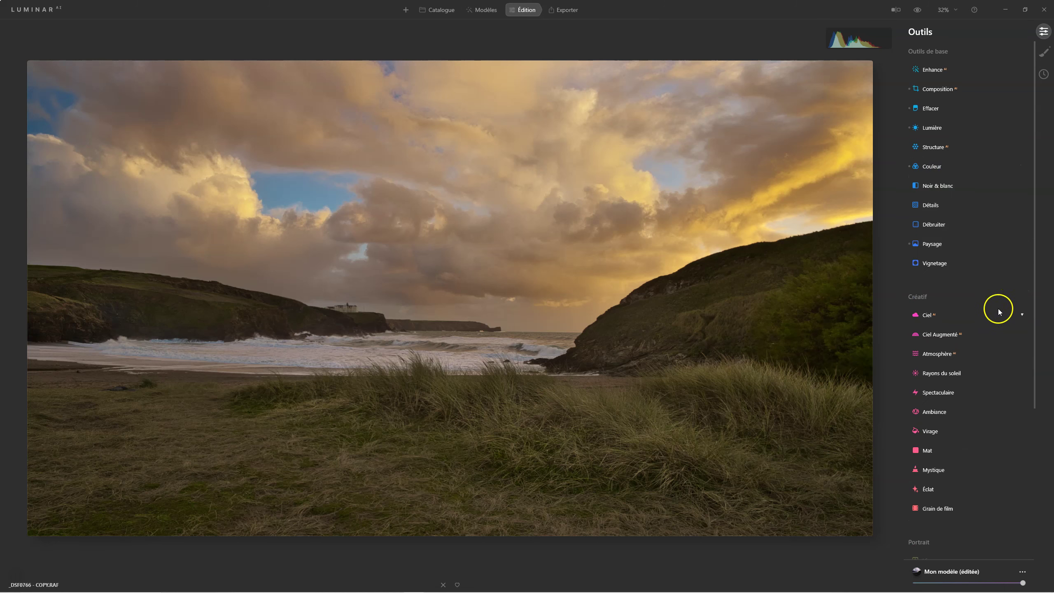
left_click(942, 263)
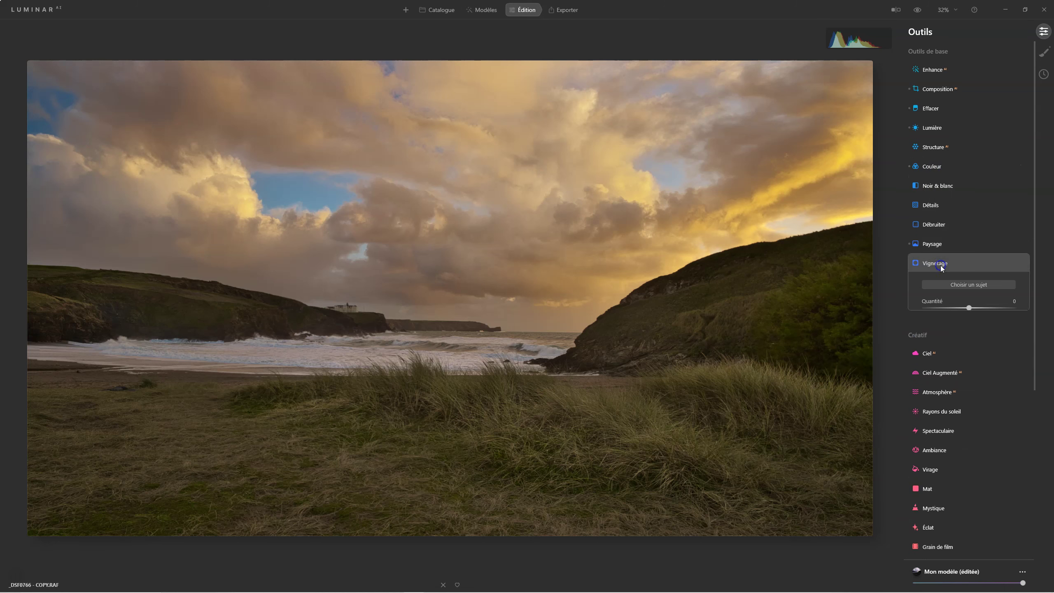
left_click(967, 284)
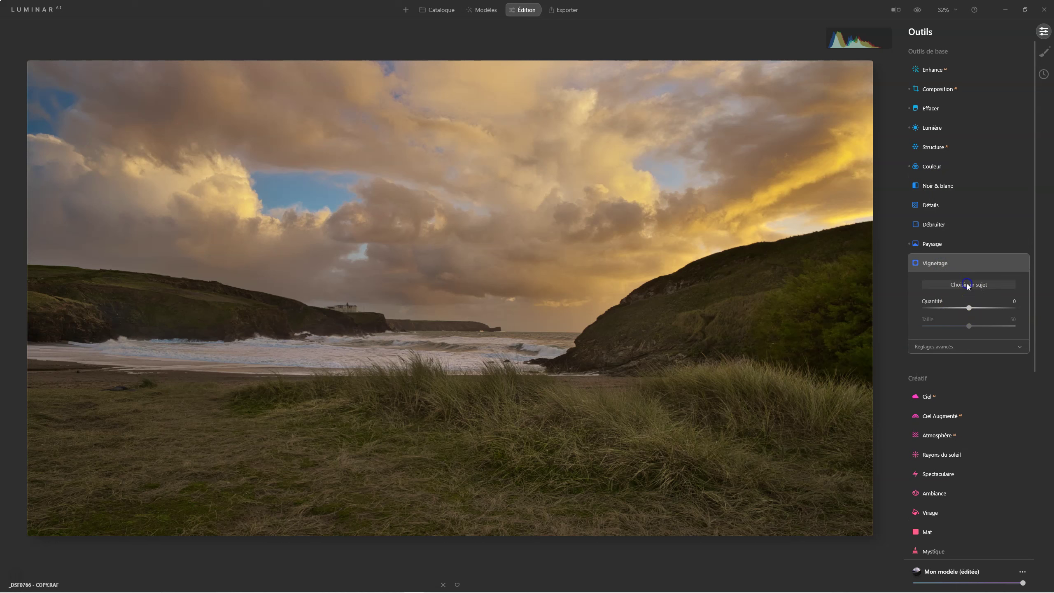
left_click(458, 326)
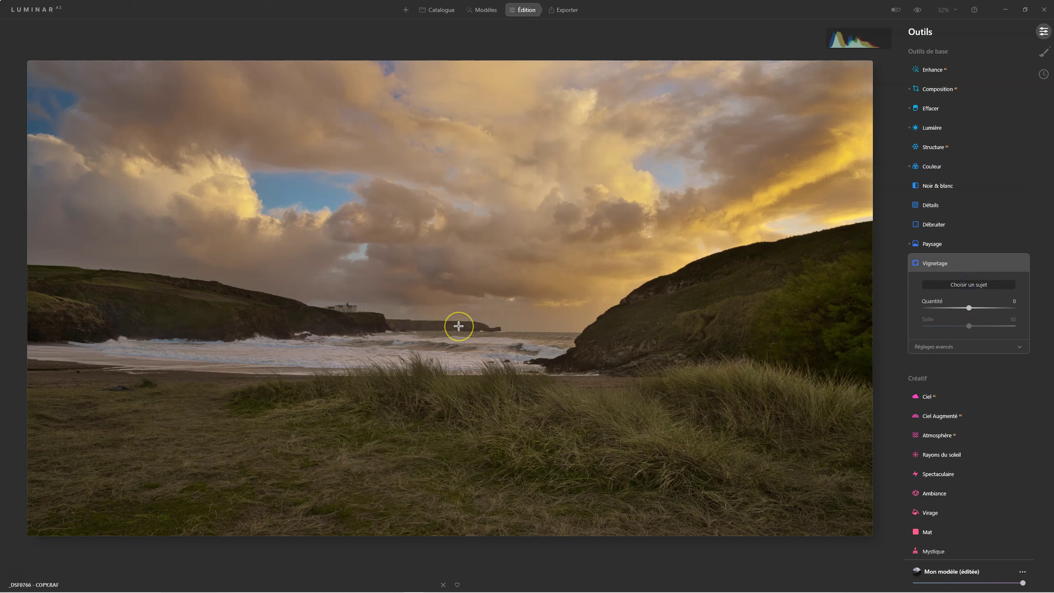
left_click(445, 325)
left_click_drag(968, 308, 877, 332)
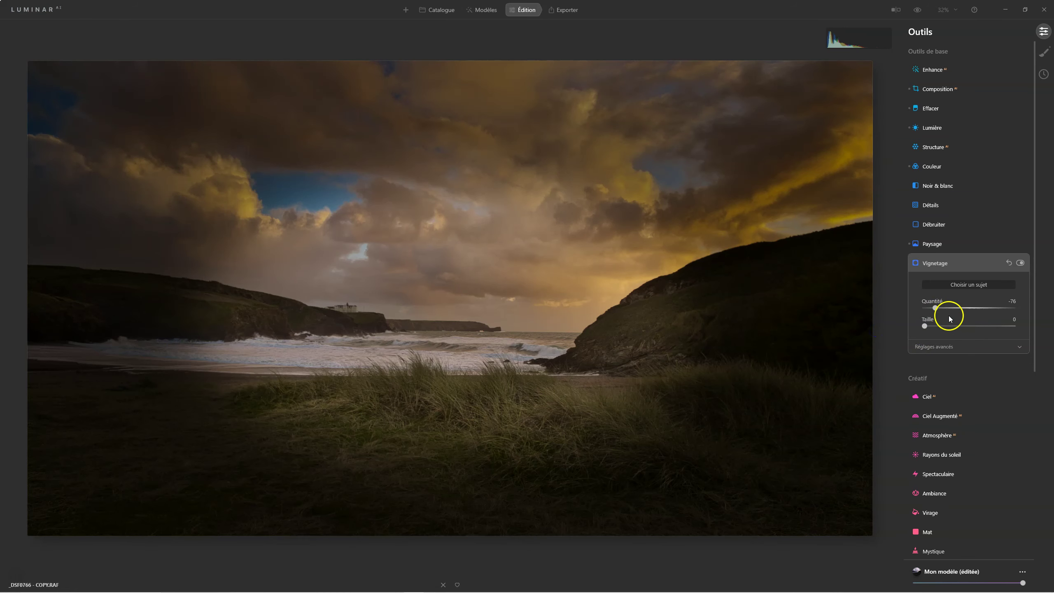
Set the vignette Feather to 100 and Roundness 4, keeping post-crop mode
left_click(940, 347)
left_click(969, 398)
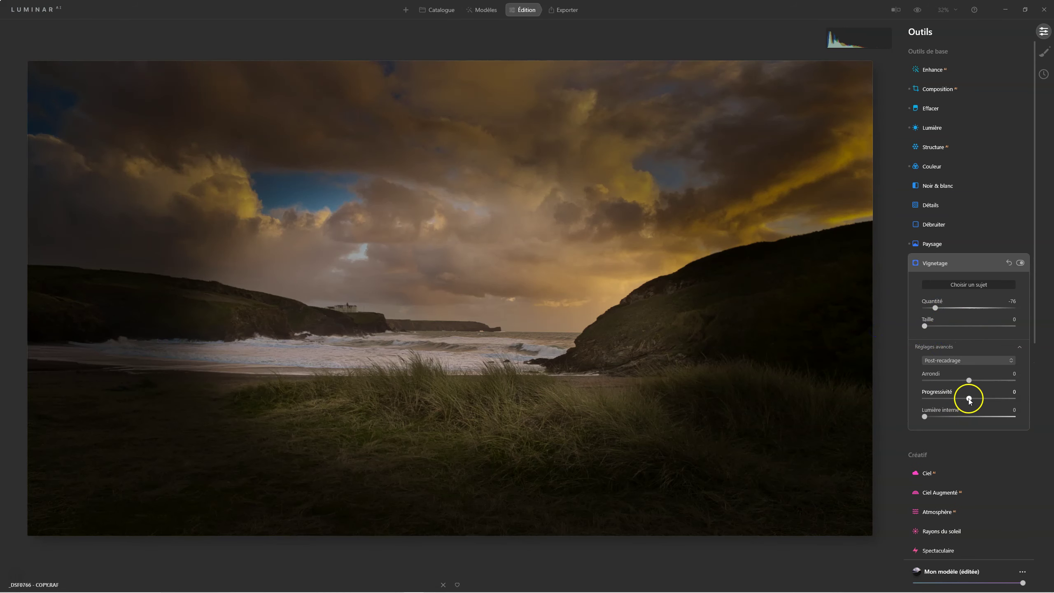
left_click_drag(970, 398, 1018, 397)
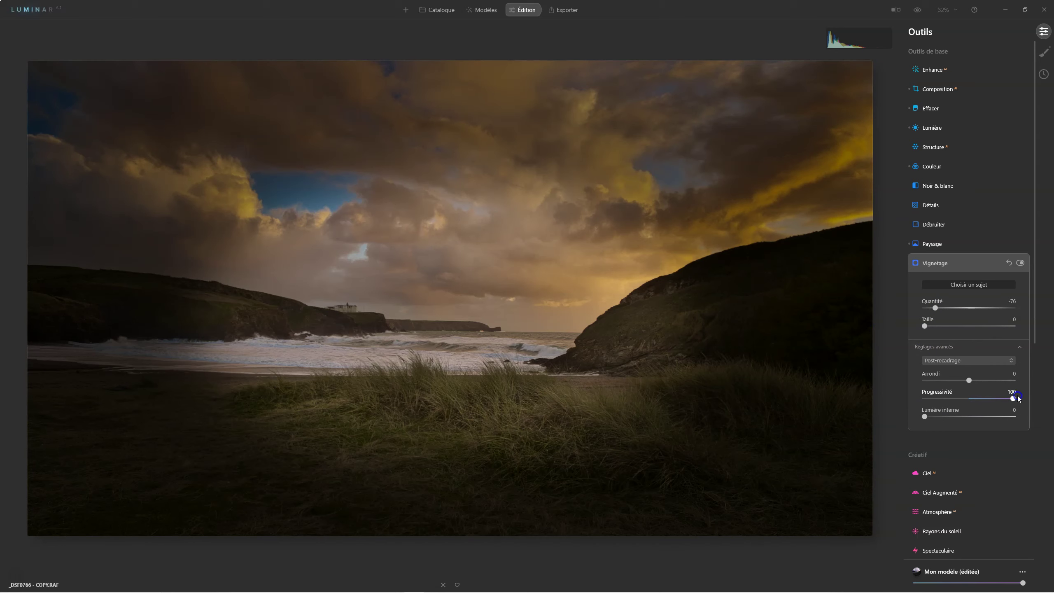
left_click(951, 361)
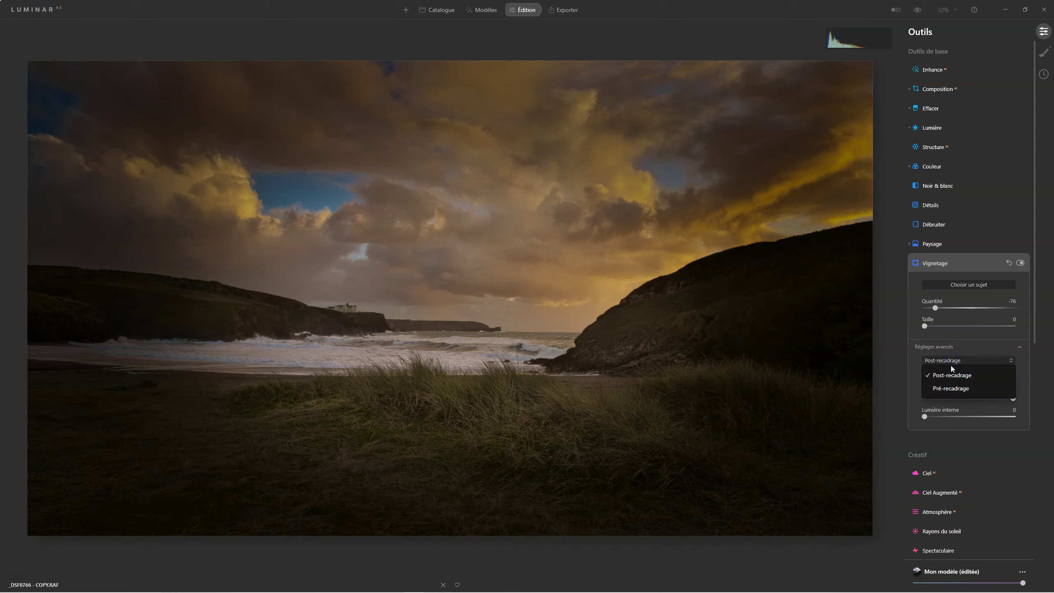
left_click(951, 389)
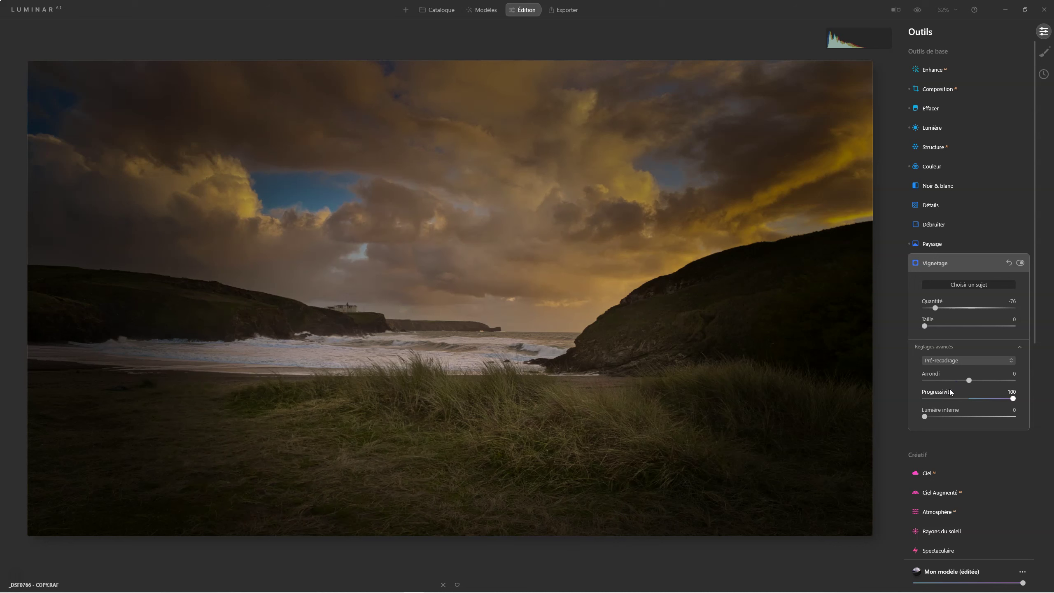
left_click(947, 376)
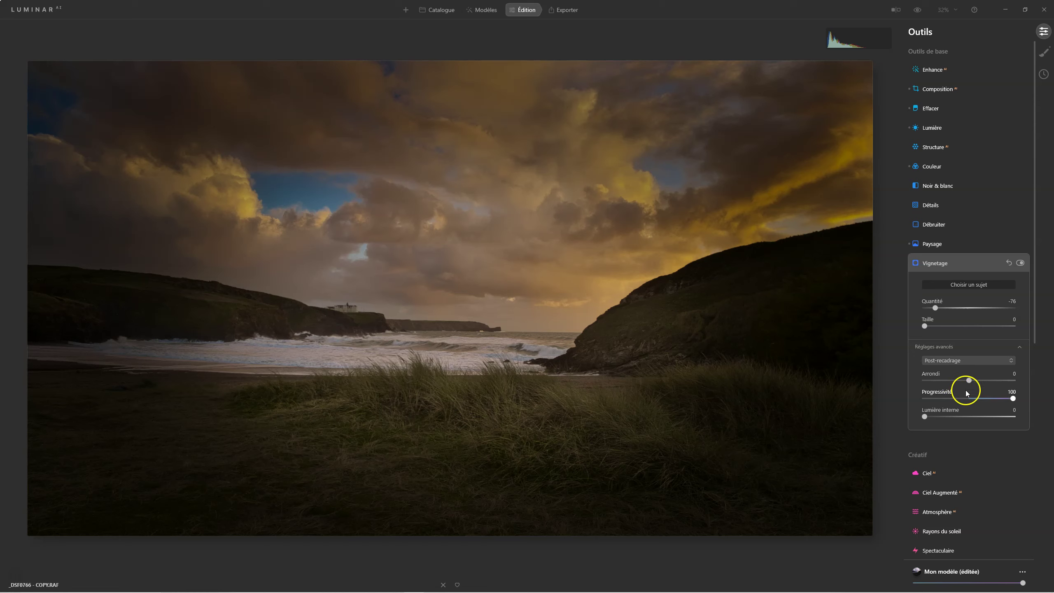
mouse_move(968, 380)
left_mouse_down()
mouse_move(949, 380)
mouse_move(971, 381)
left_mouse_up()
Reset the vignette Amount and reapply it, settling on -41
mouse_move(935, 307)
left_mouse_down()
mouse_move(944, 308)
mouse_move(933, 309)
left_mouse_up()
double_click(933, 310)
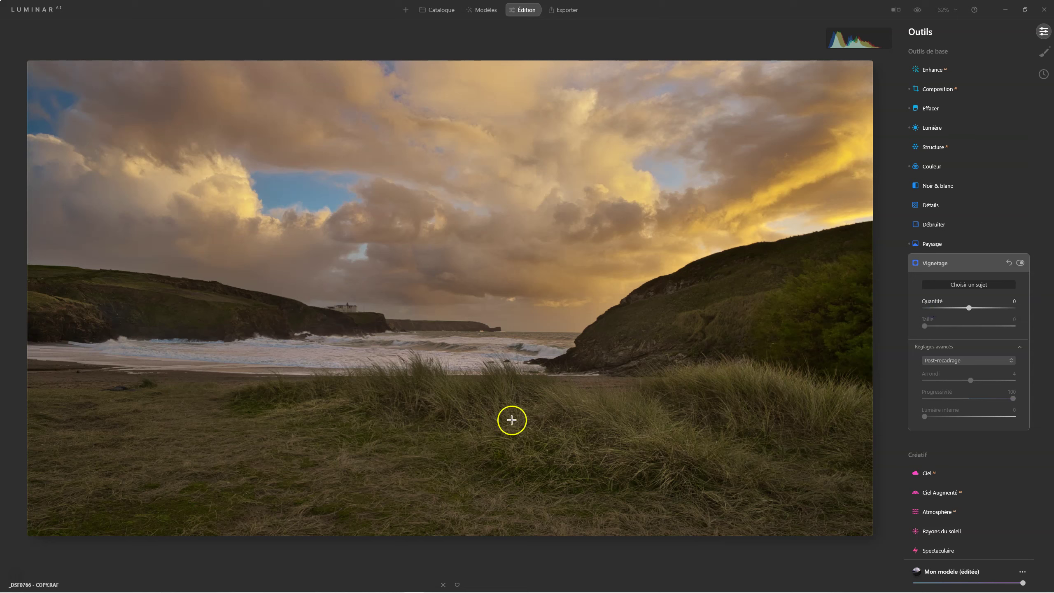
left_click(574, 378)
left_click_drag(969, 307, 946, 308)
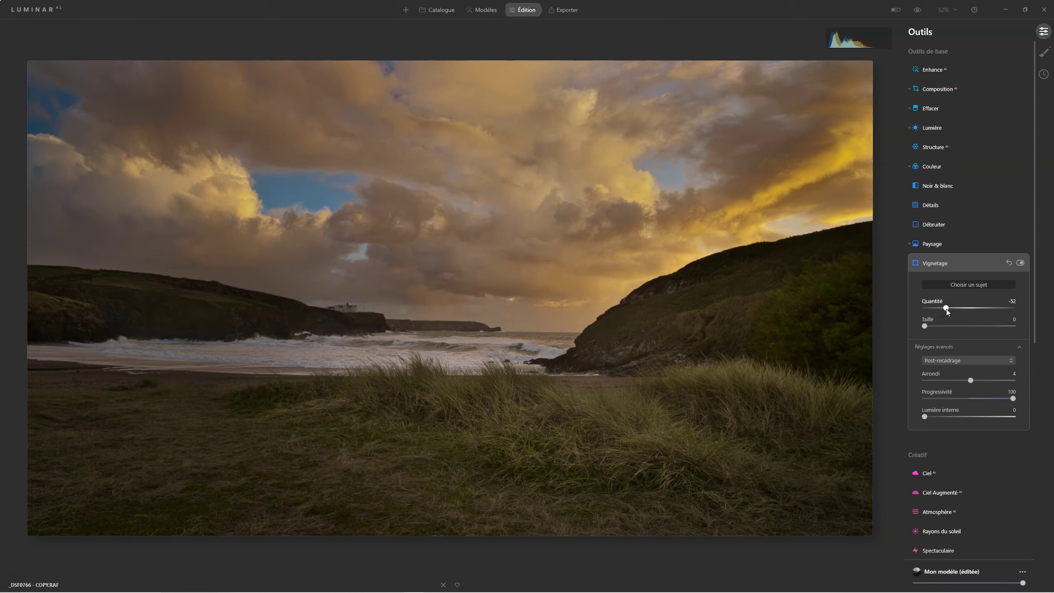
left_click_drag(946, 308, 952, 309)
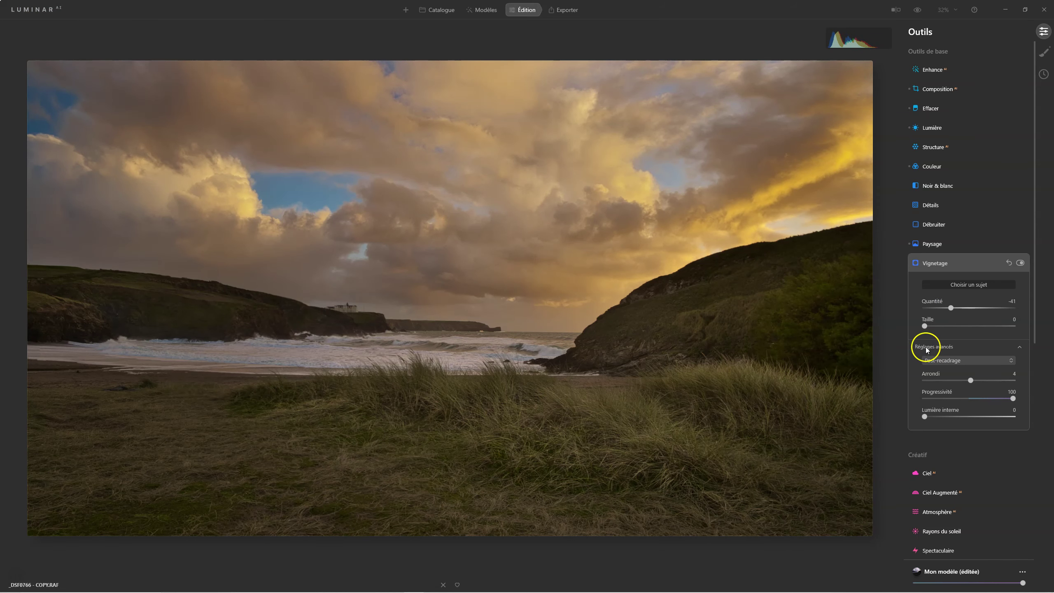
Toggle the vignette on and off to compare, leaving it switched off
left_click(1020, 263)
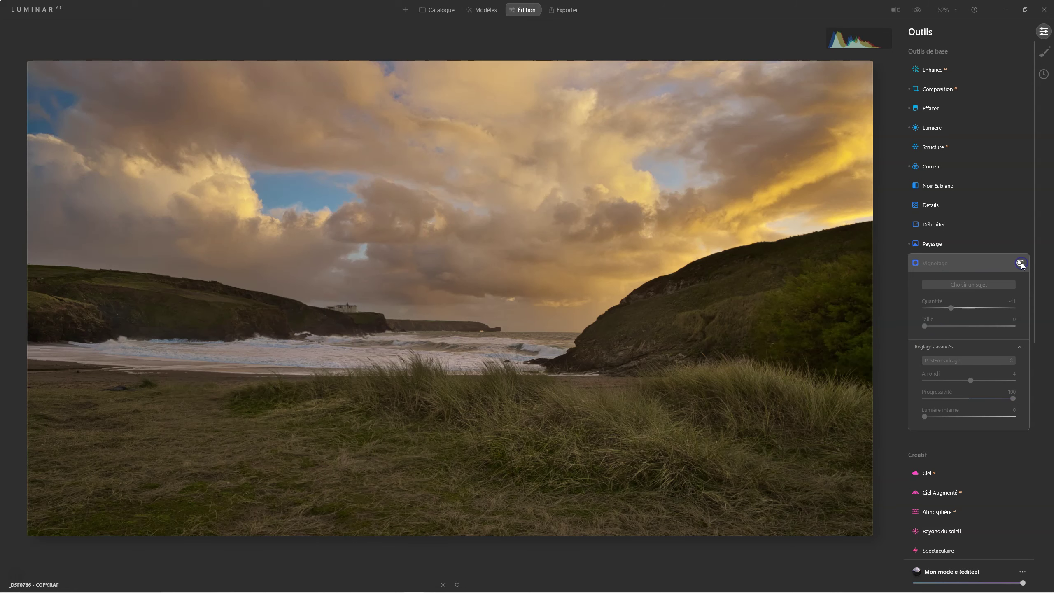
left_click(1020, 263)
left_click(1021, 263)
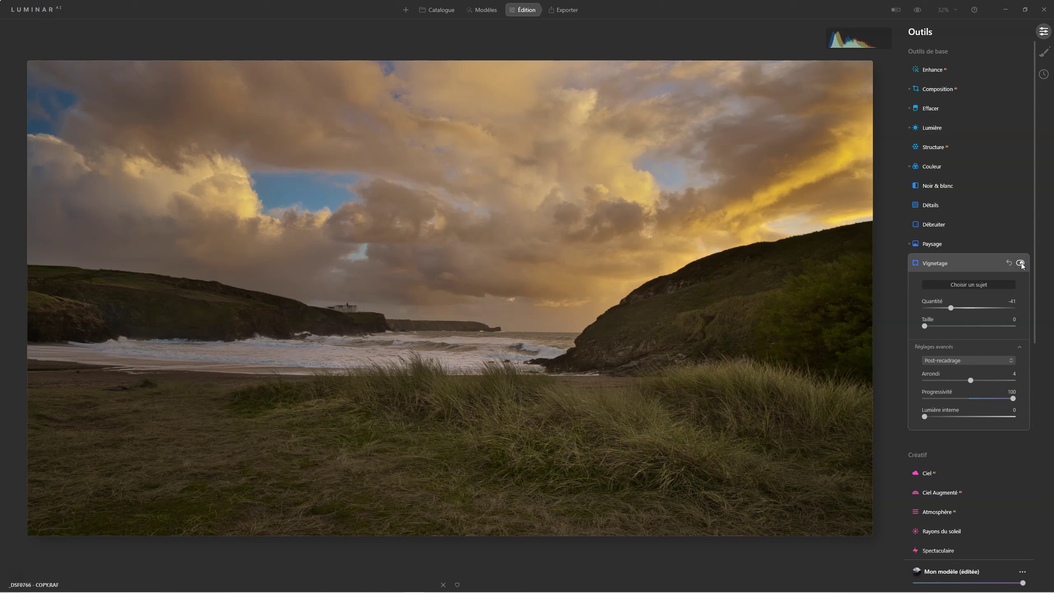
left_click(1020, 263)
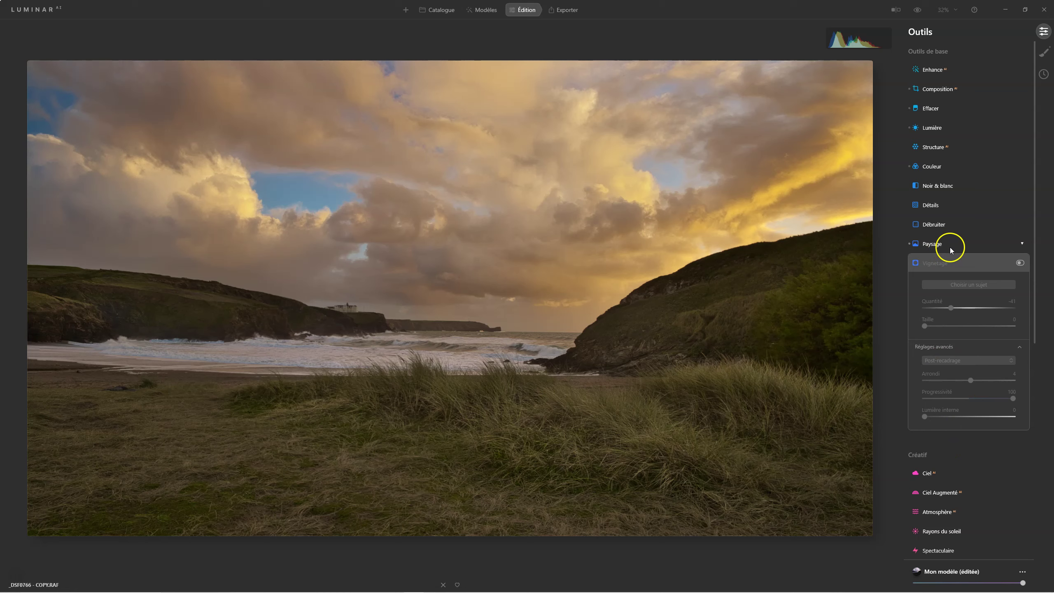
In Harmonie de couleurs' Balance des couleurs, tint the midtones slightly toward blue and red
scroll(966, 457, "down", 2)
scroll(975, 453, "down", 3)
scroll(975, 454, "down", 5)
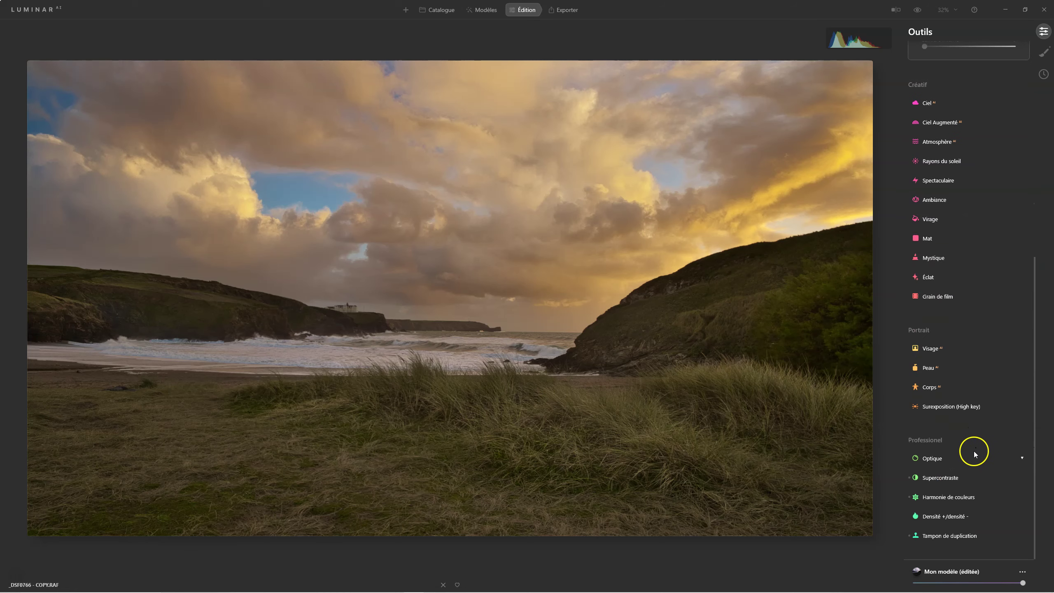
left_click(948, 498)
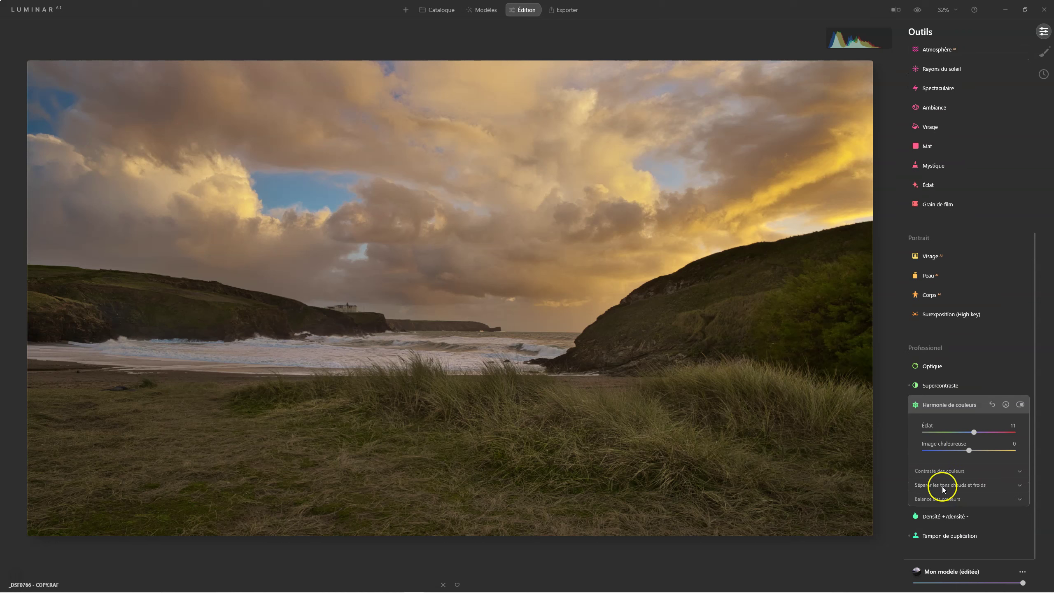
left_click(942, 498)
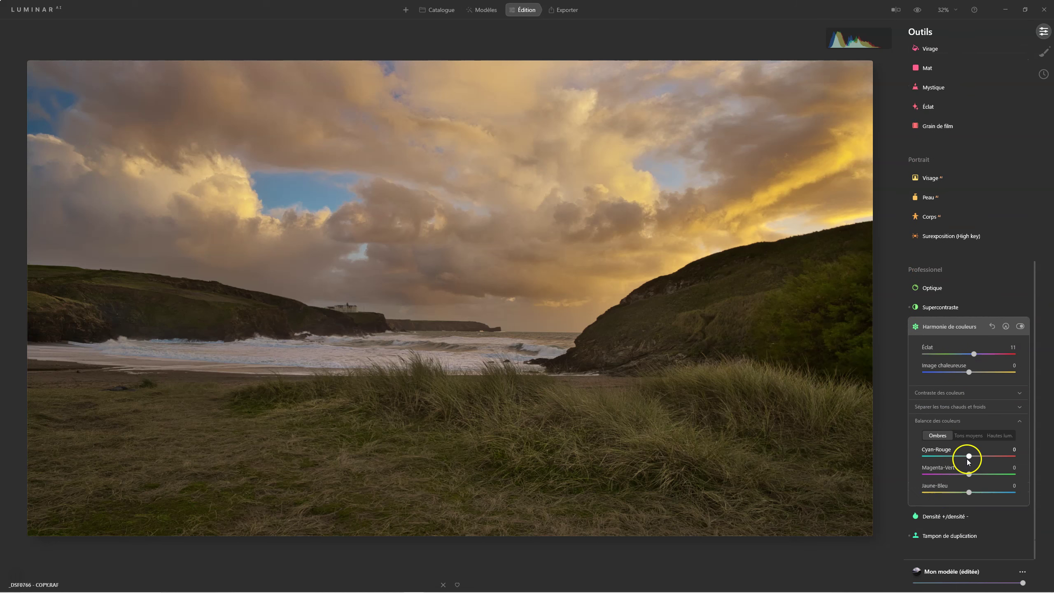
left_click(967, 435)
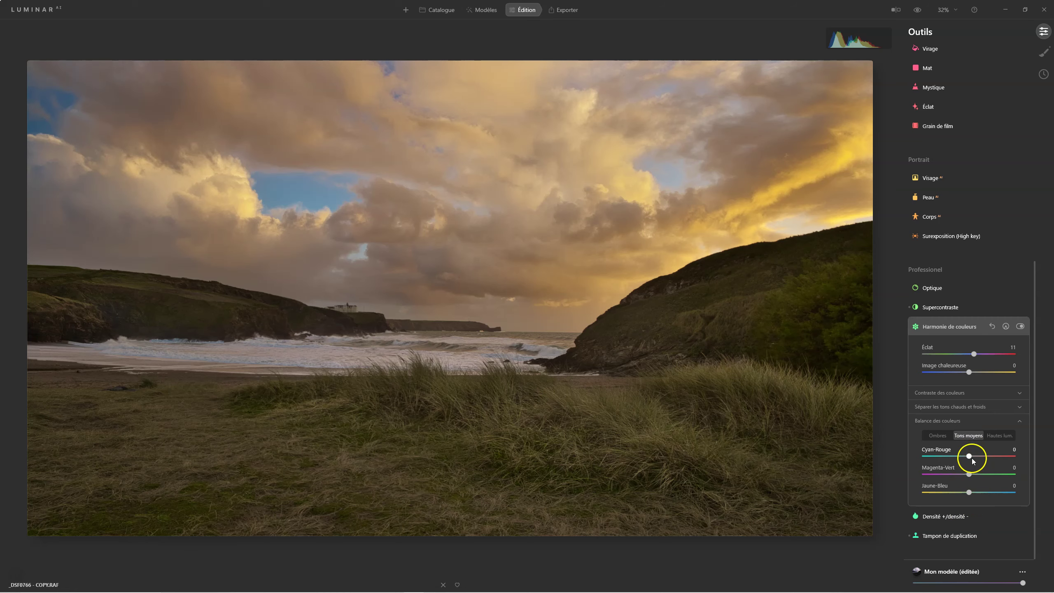
left_click_drag(969, 493, 967, 492)
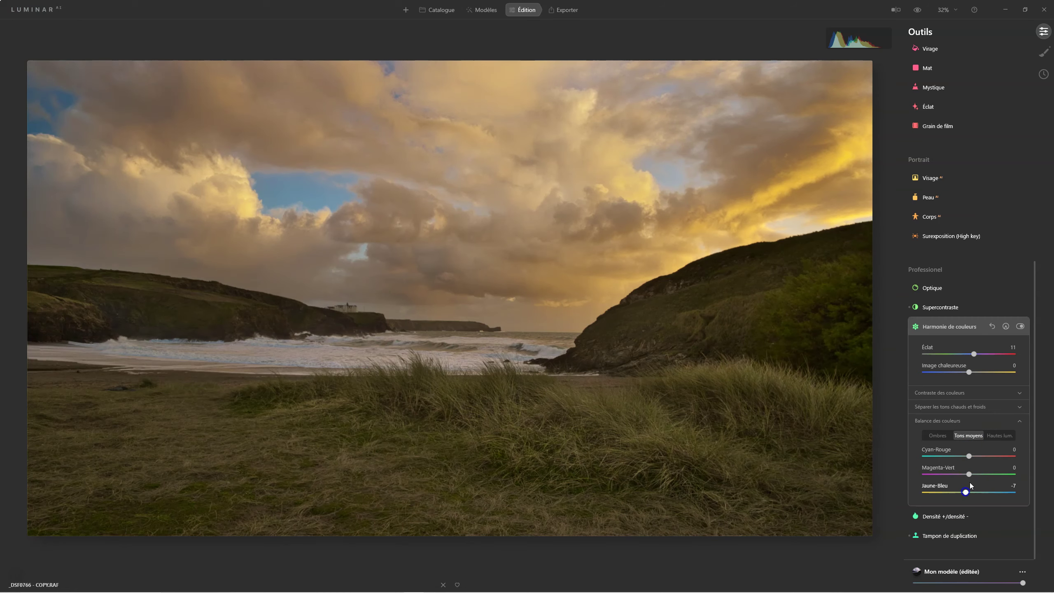
left_click_drag(969, 456, 975, 455)
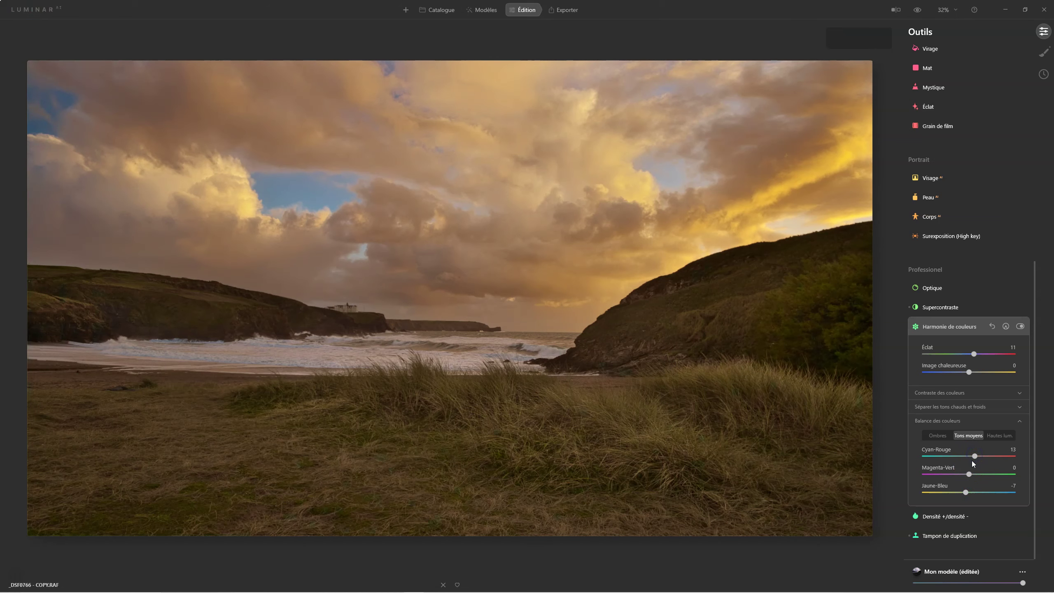
Cool the highlights, shift the shadows toward cyan, then warm the highlights toward yellow and magenta
left_click(999, 435)
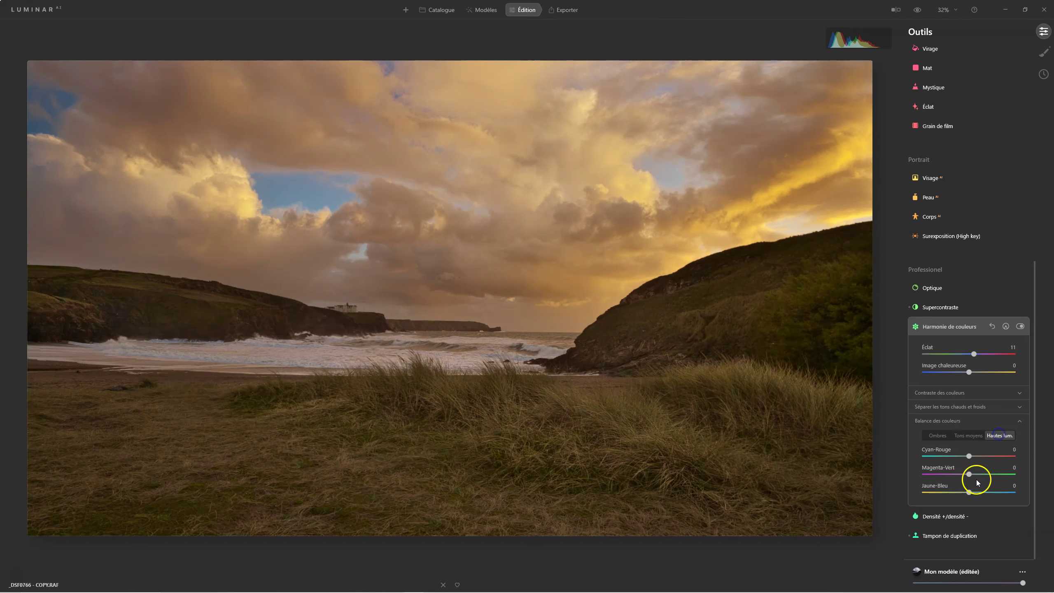
left_click_drag(969, 492, 965, 493)
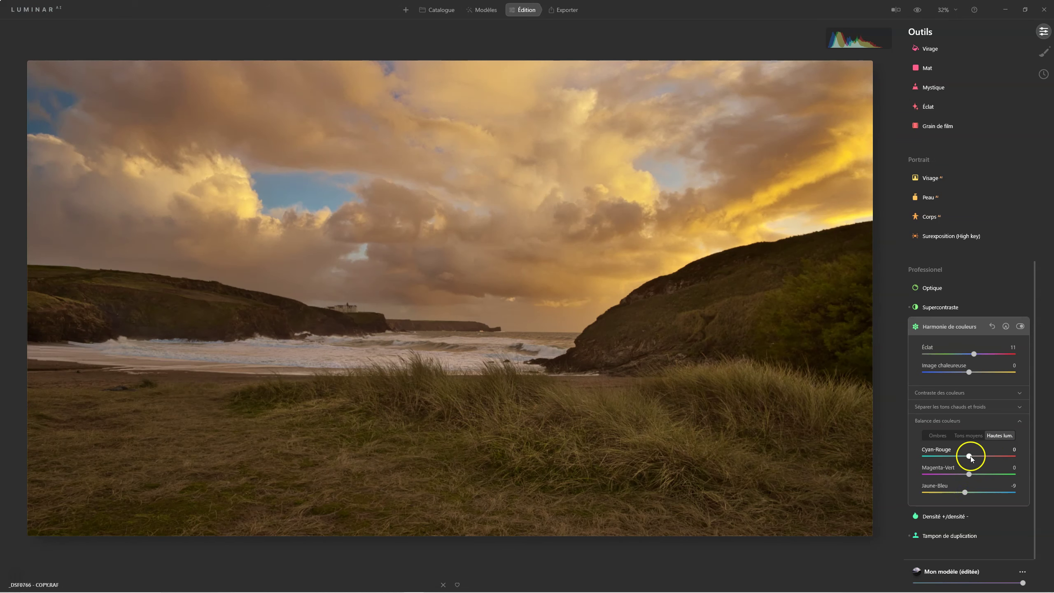
left_click(938, 435)
left_click_drag(968, 456, 962, 456)
left_click_drag(969, 492, 970, 492)
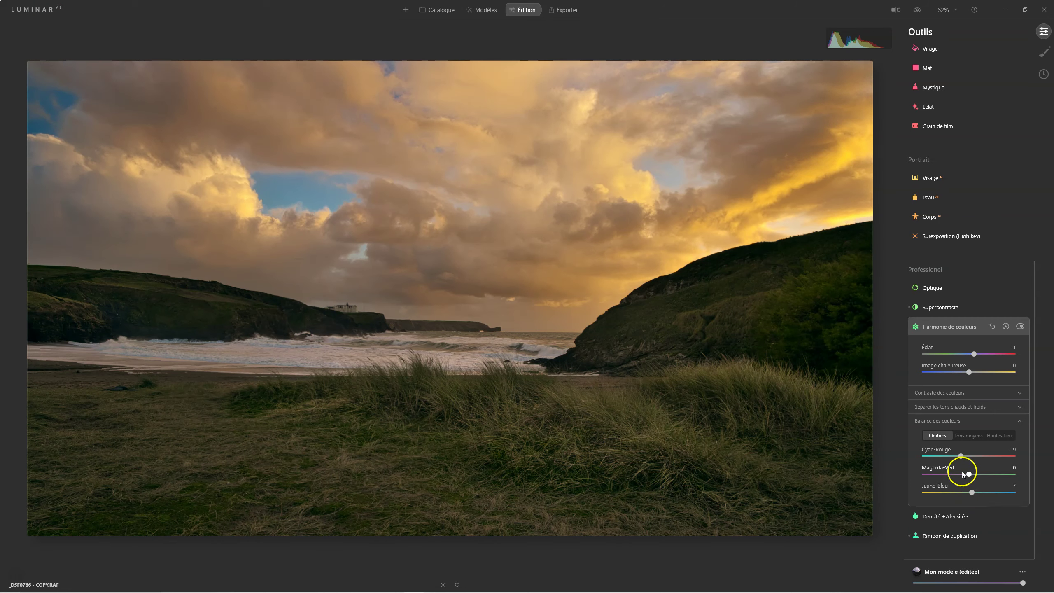
left_click_drag(961, 456, 967, 456)
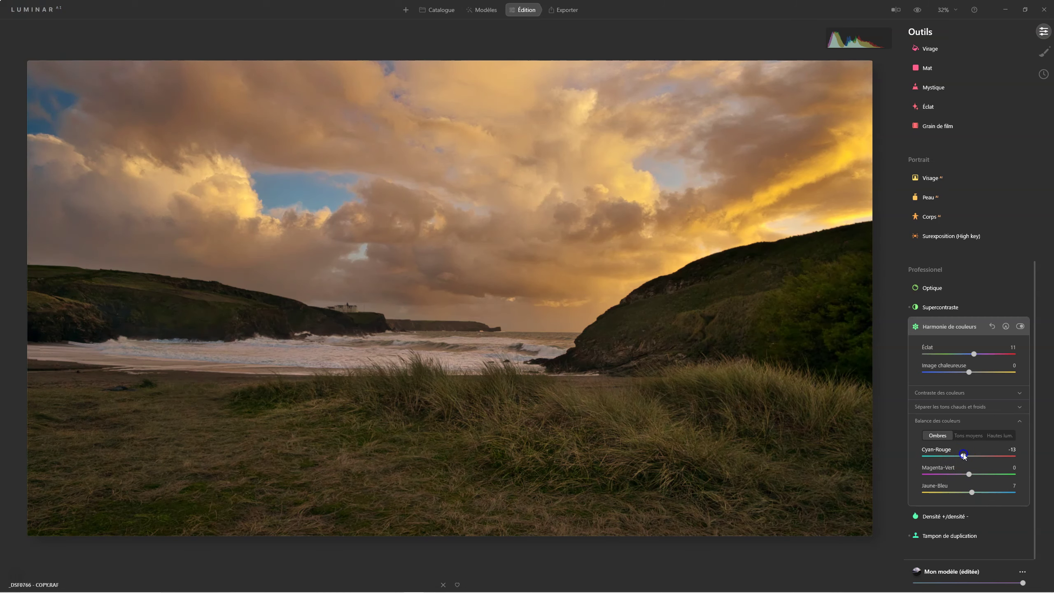
left_click(969, 435)
left_click(1000, 435)
left_click_drag(965, 493, 971, 492)
left_click_drag(968, 474, 966, 475)
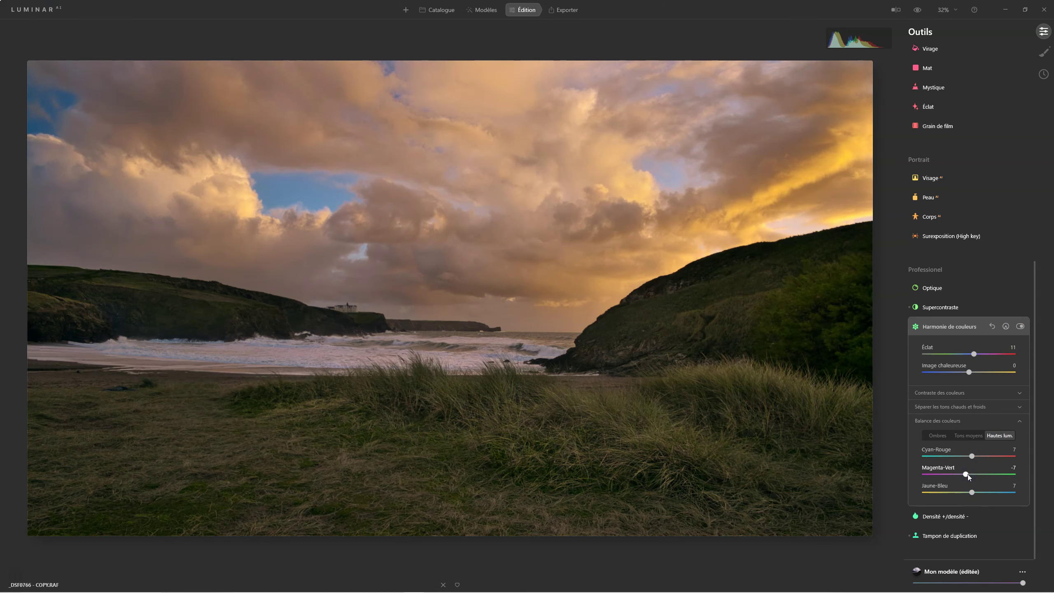
left_click(1020, 327)
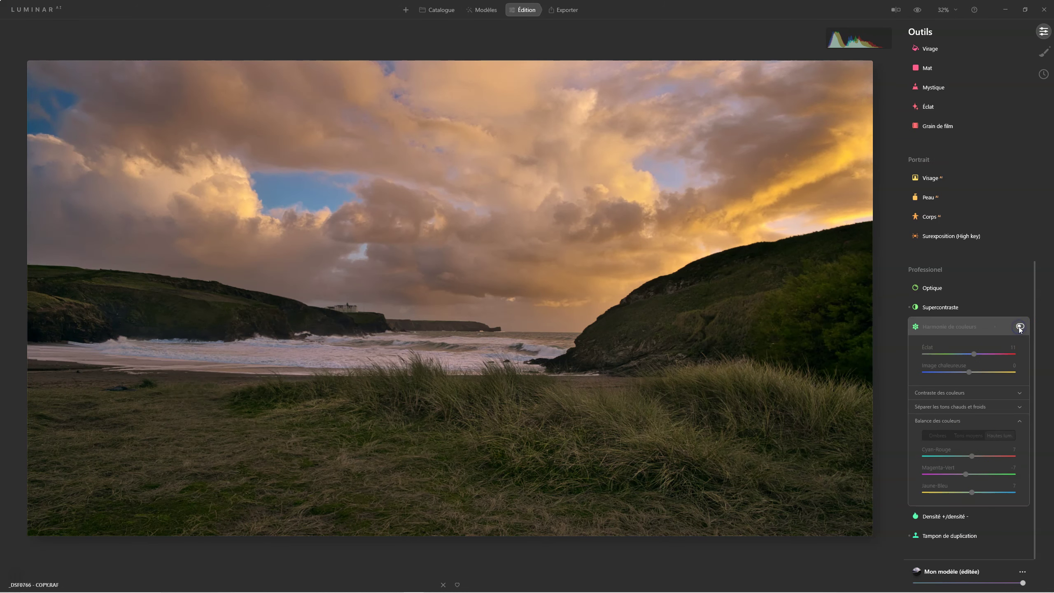
left_click(1019, 326)
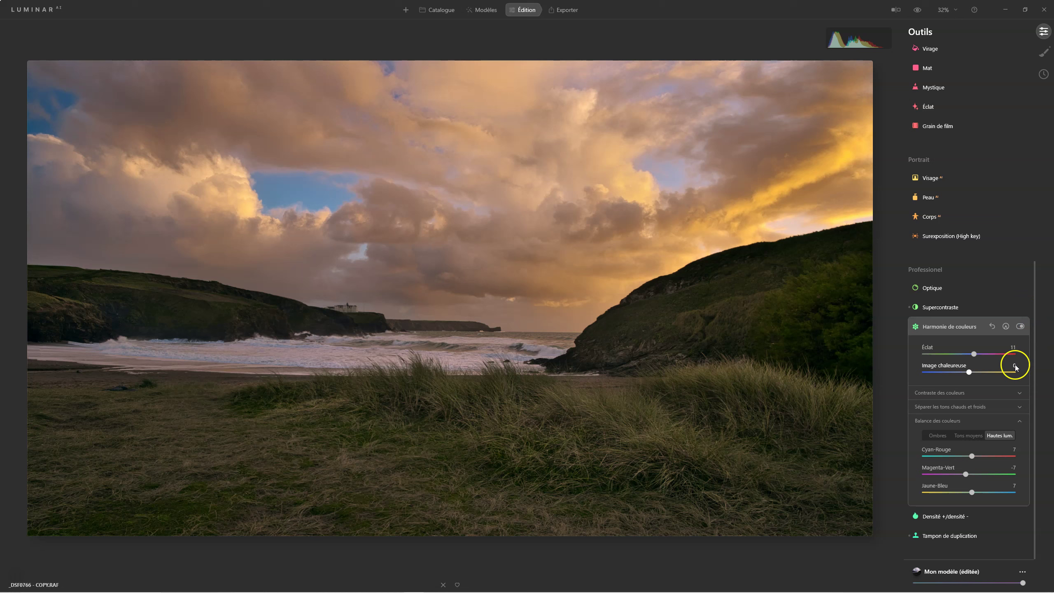
Set the midtone Yellow-Blue balance to 7 and remove the midtones' red tint
left_click(962, 392)
left_click(945, 455)
scroll(951, 440, "down", 3)
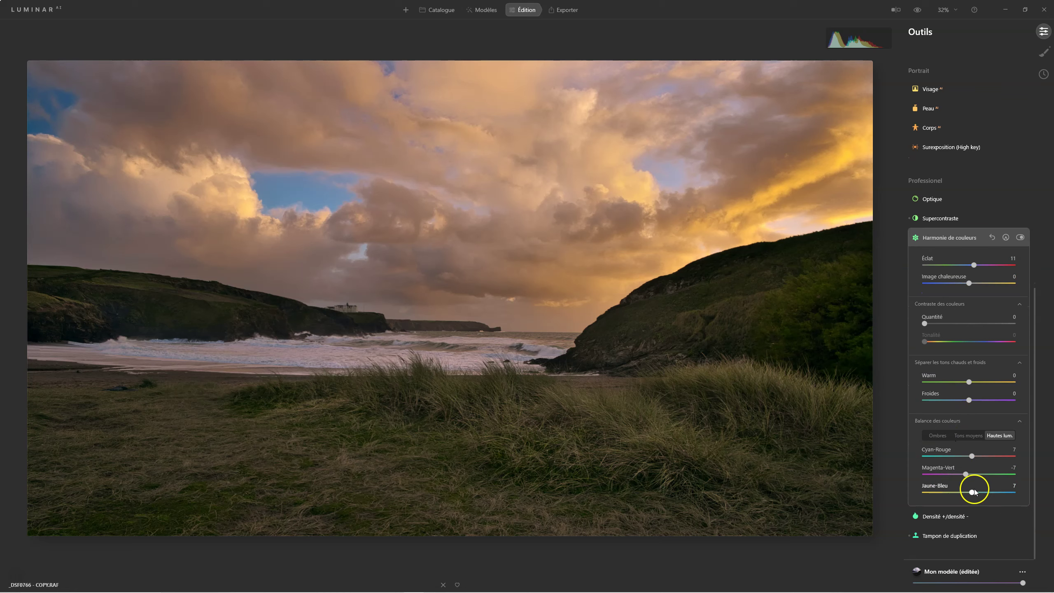
left_click(969, 436)
left_click_drag(965, 492, 974, 492)
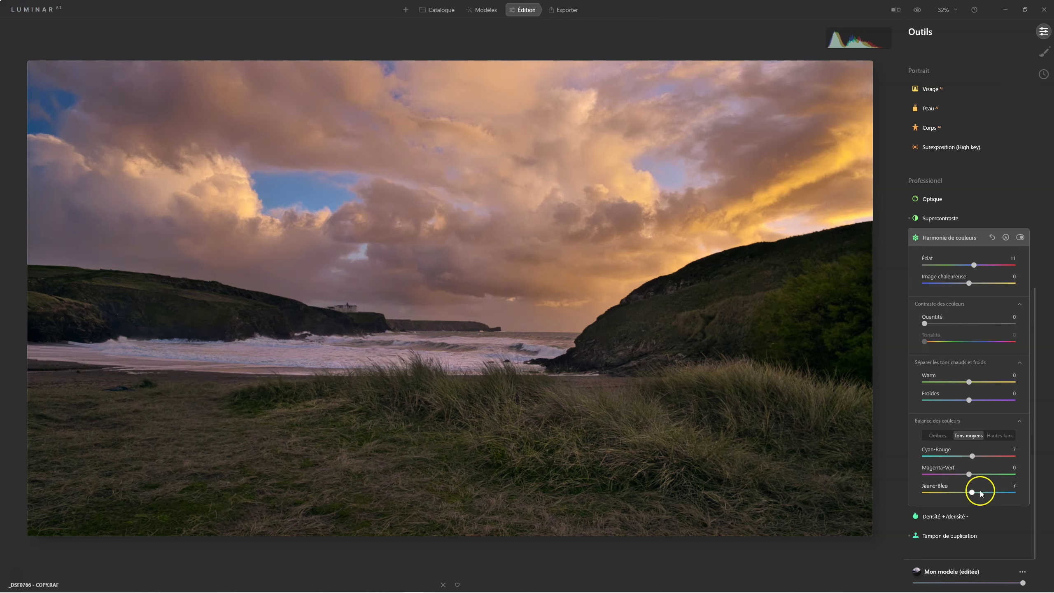
left_click_drag(973, 456, 968, 457)
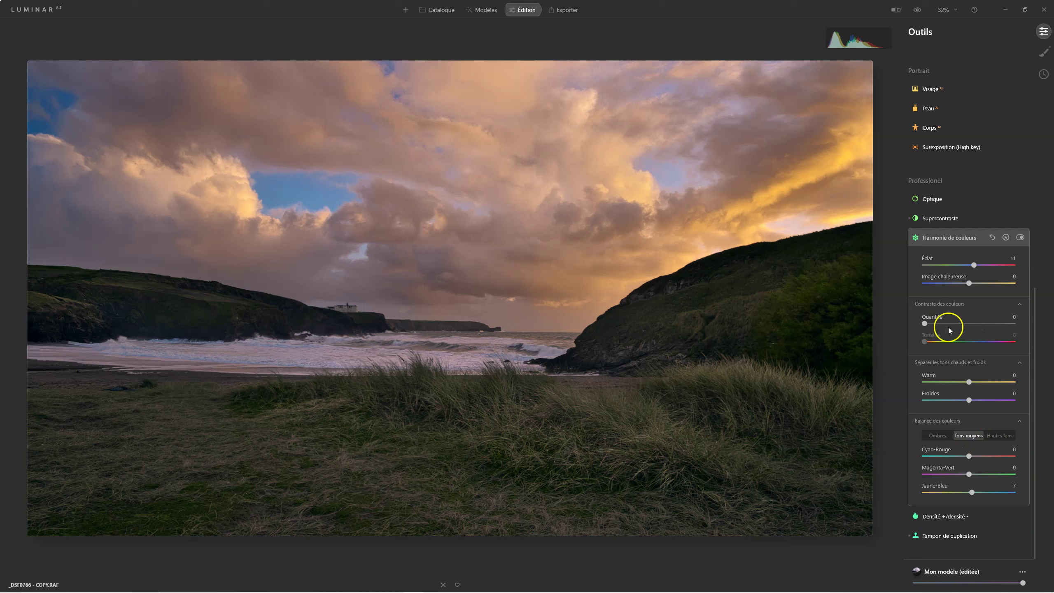
Set Éclat to 7 and Image chaleureuse to 11
left_click_drag(975, 265, 973, 264)
left_click_drag(970, 283, 973, 282)
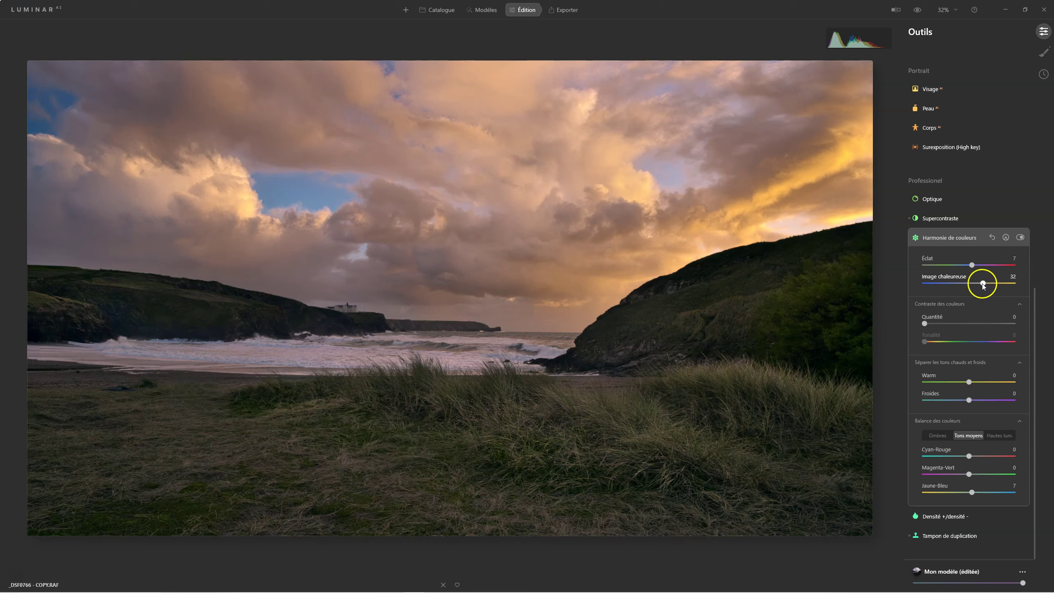
left_click_drag(983, 283, 962, 284)
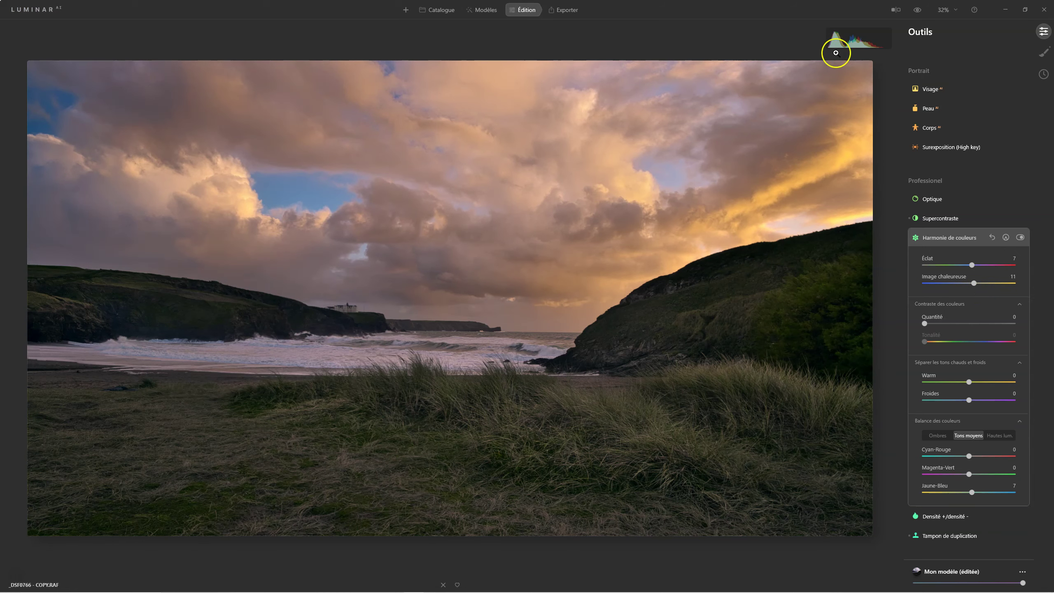
In the Couleur tool, set Saturation to -6 and Vibrance to 24
mouse_move(833, 38)
left_click(940, 238)
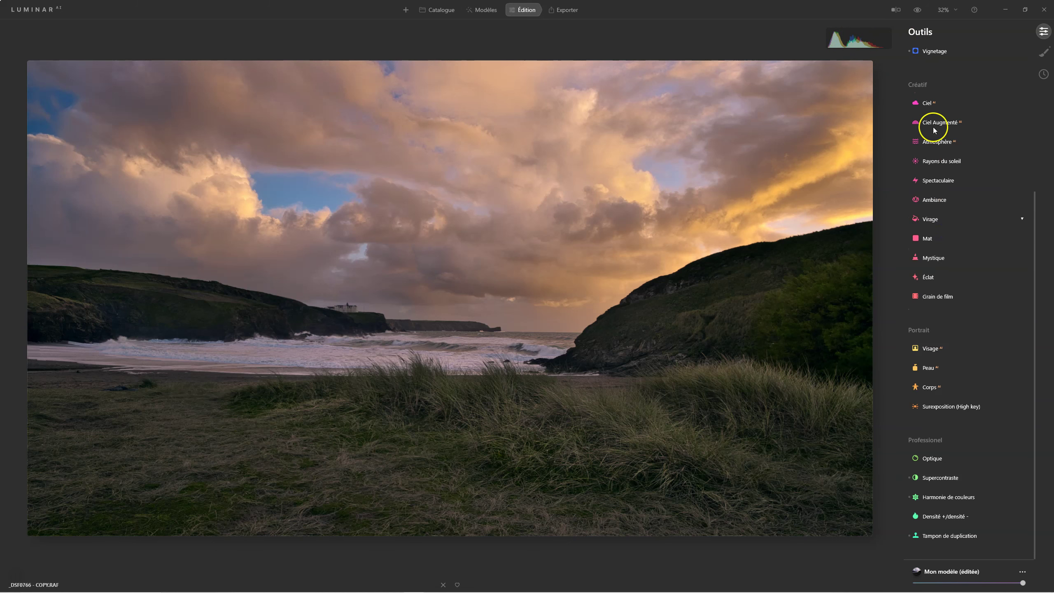
scroll(934, 276, "up", 2)
scroll(979, 345, "up", 2)
scroll(974, 341, "up", 2)
left_click(933, 166)
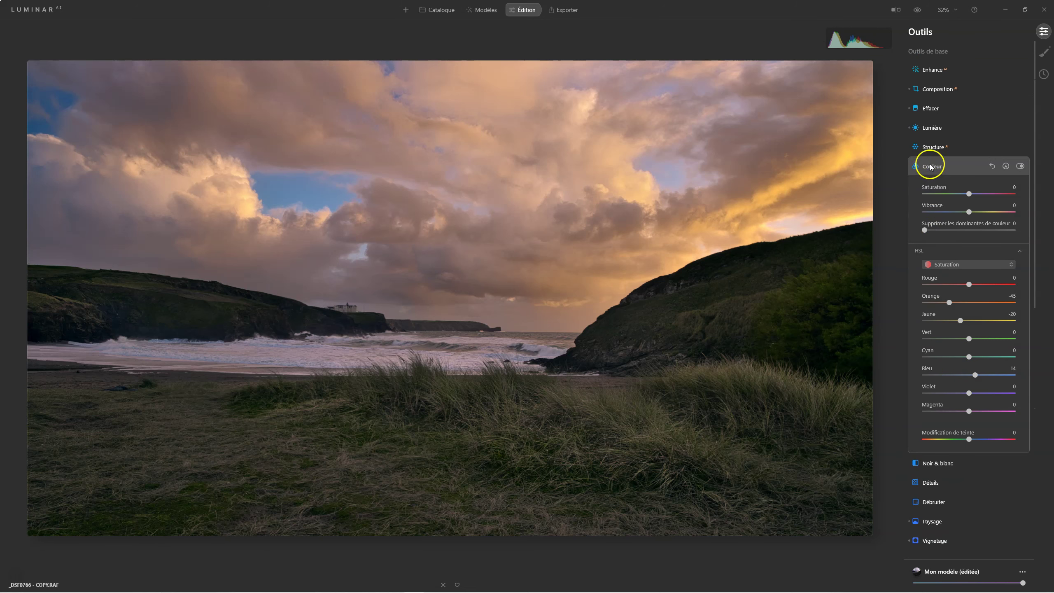
left_click(968, 194)
mouse_move(969, 194)
left_mouse_down()
mouse_move(959, 195)
mouse_move(981, 213)
mouse_move(967, 196)
left_mouse_up()
left_click(969, 212)
left_click(957, 194)
Raise the Lumière Température to 9147 and close the Lumière tool
left_click(948, 129)
left_click(973, 172)
left_click_drag(973, 173, 975, 173)
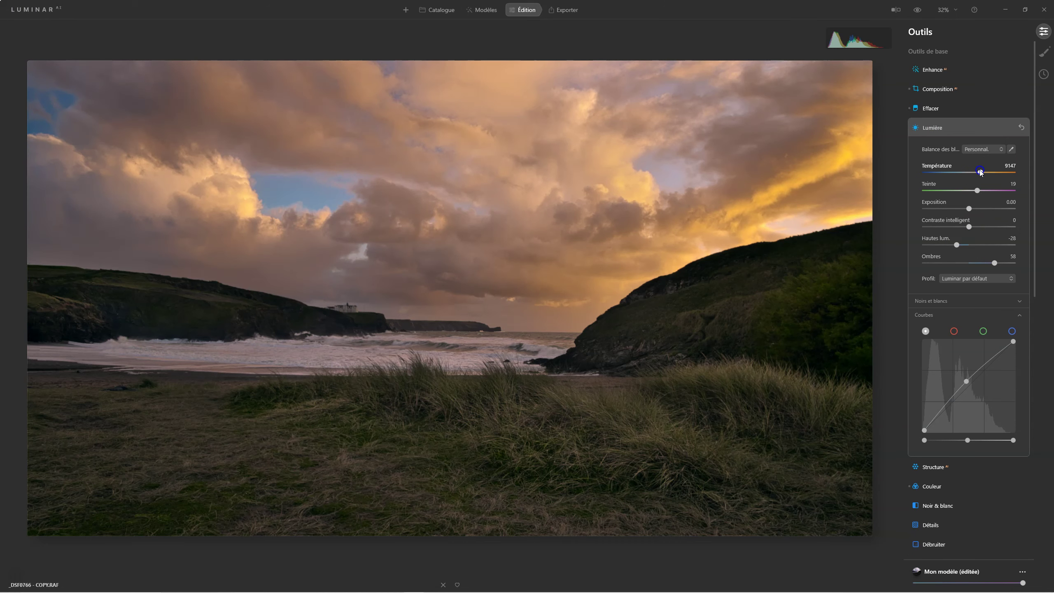
left_click_drag(980, 173, 980, 173)
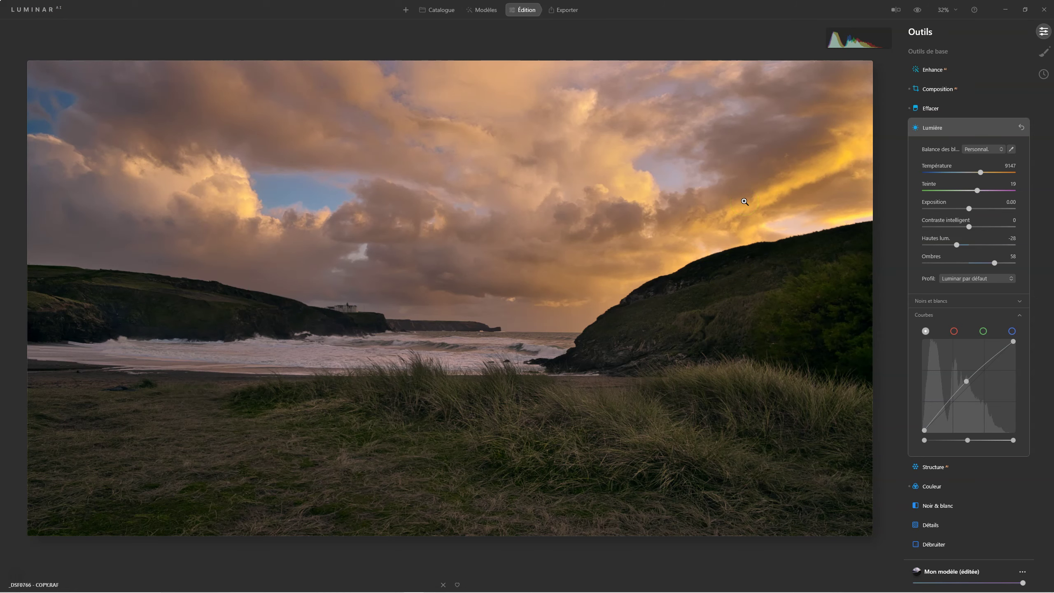
left_click(930, 128)
Set Vignetage Quantité to -30 and Lumière interne to 28
left_click(935, 264)
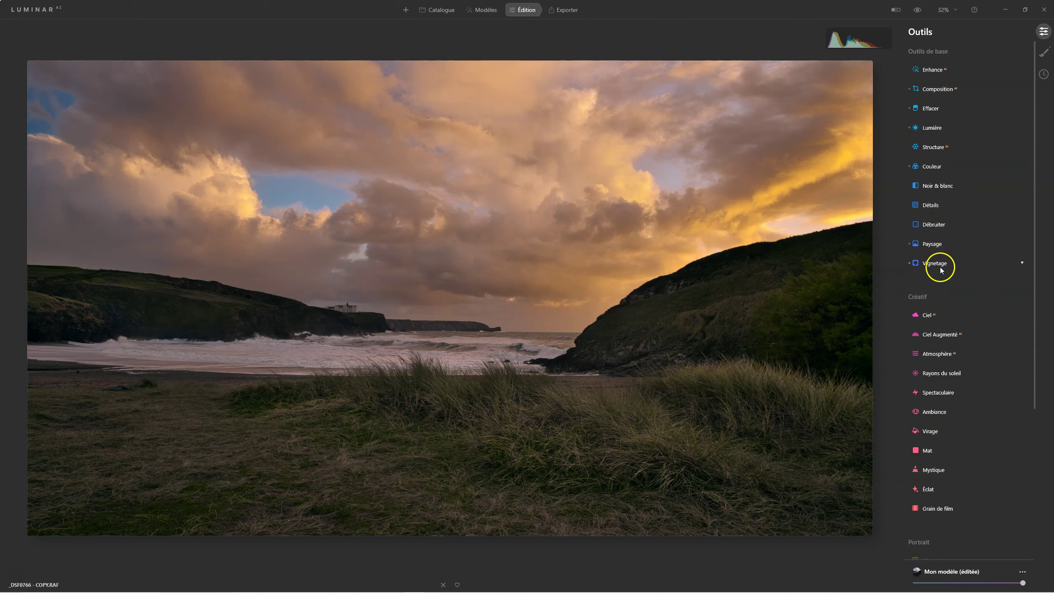
left_click(1018, 264)
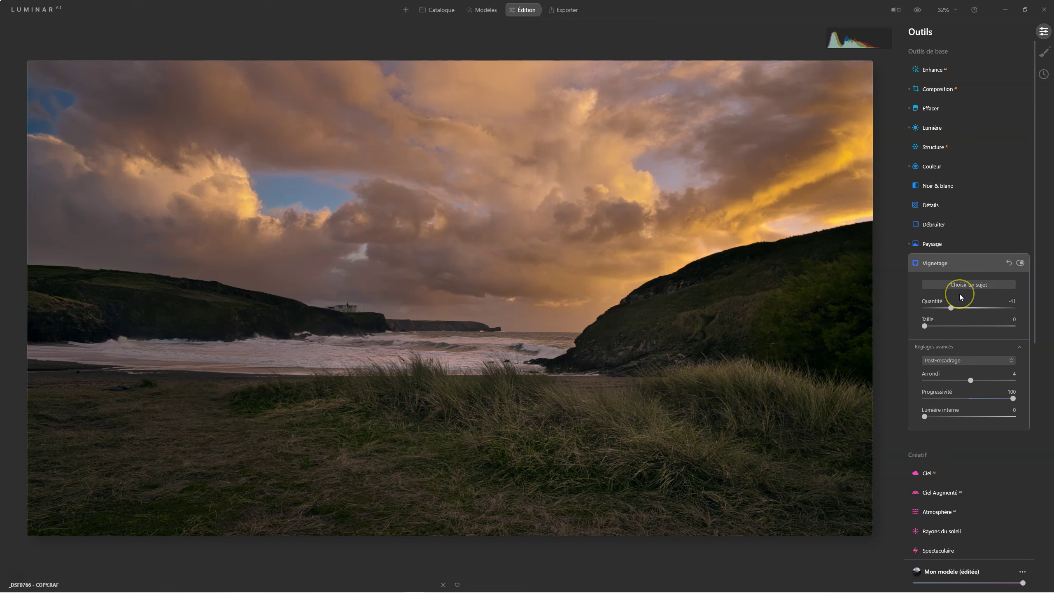
left_click_drag(950, 308, 953, 308)
left_click_drag(954, 308, 956, 310)
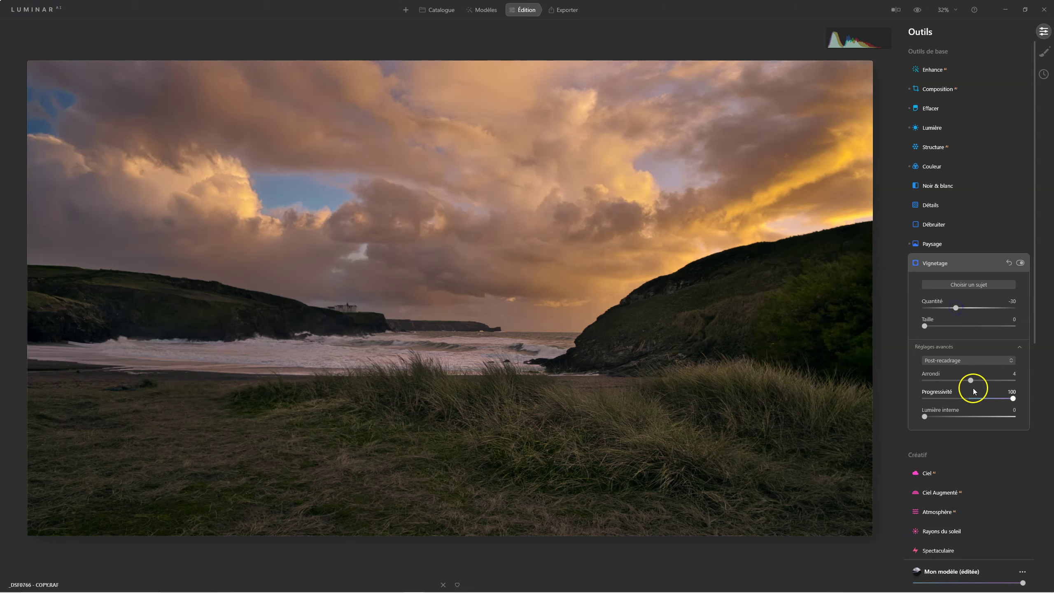
left_click_drag(926, 416, 937, 416)
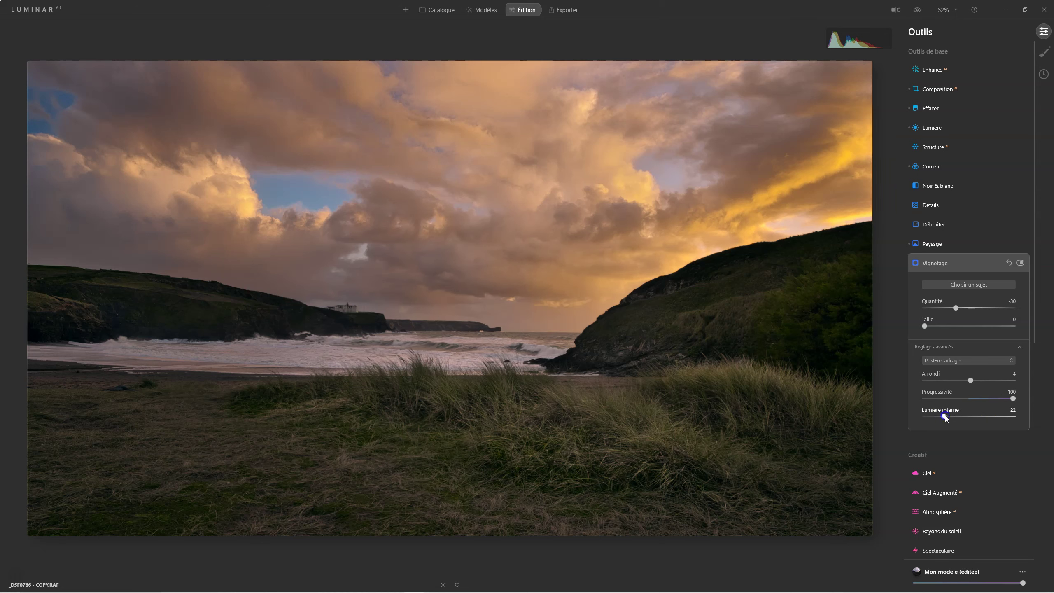
mouse_move(957, 417)
left_mouse_down()
mouse_move(969, 417)
mouse_move(952, 418)
left_mouse_up()
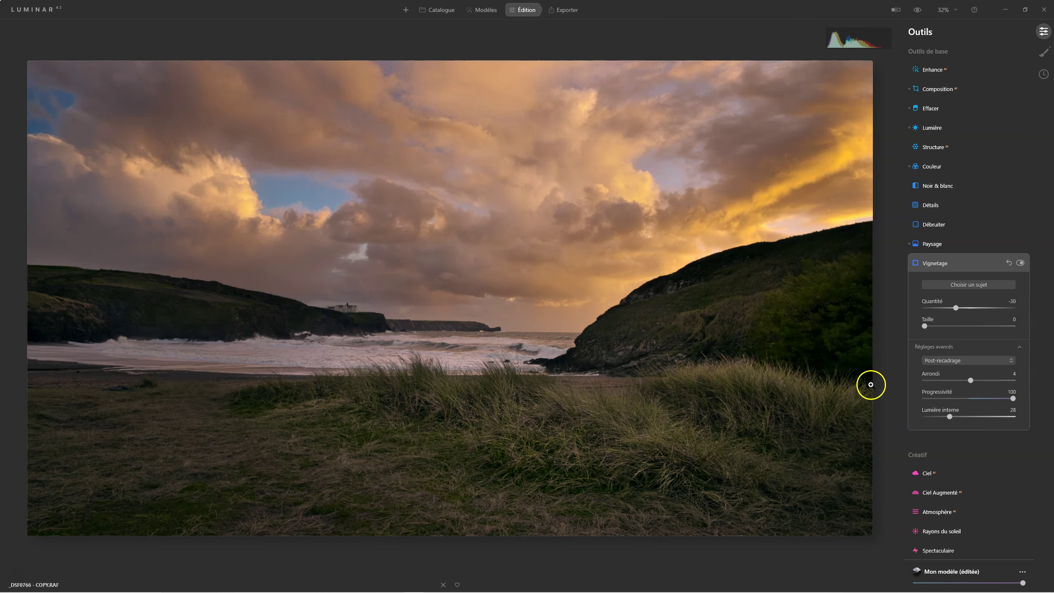
left_click(929, 264)
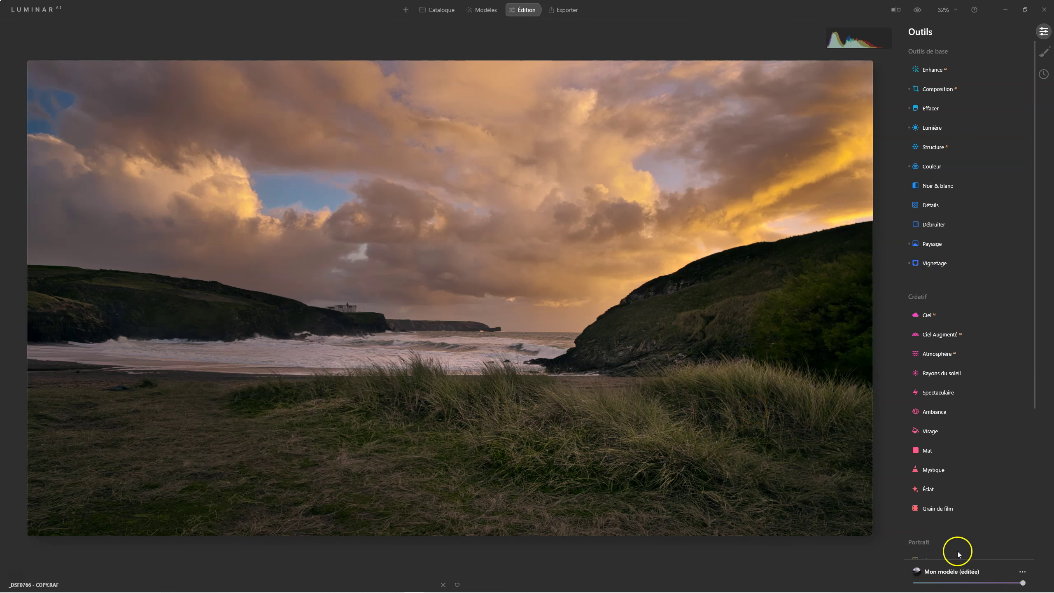
Lower the Mon modèle overall amount to compare, then raise it back to near maximum
left_click_drag(1023, 584, 951, 584)
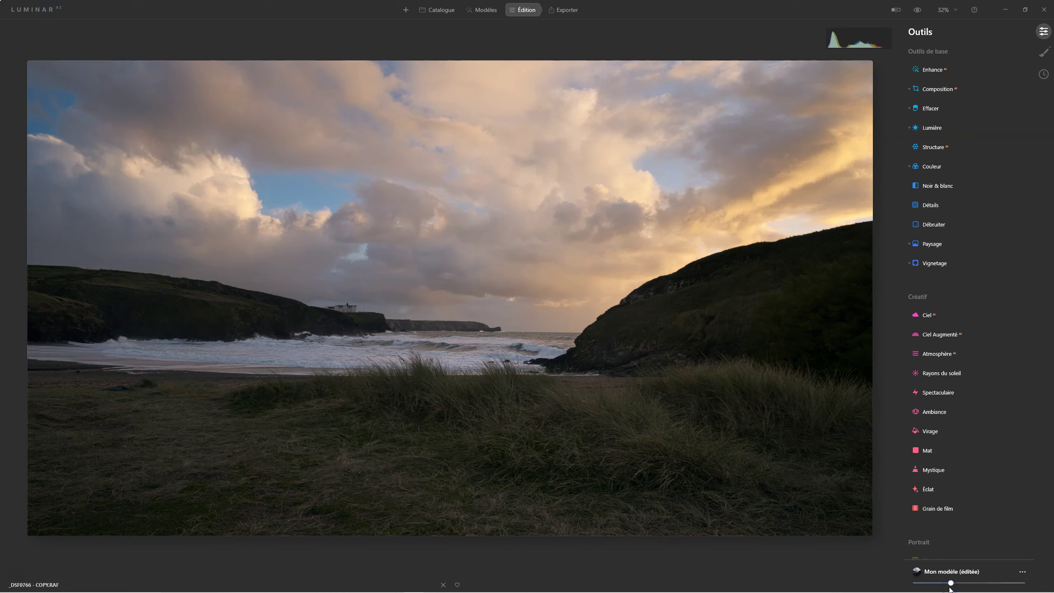
left_click(951, 584)
left_click_drag(951, 583, 983, 583)
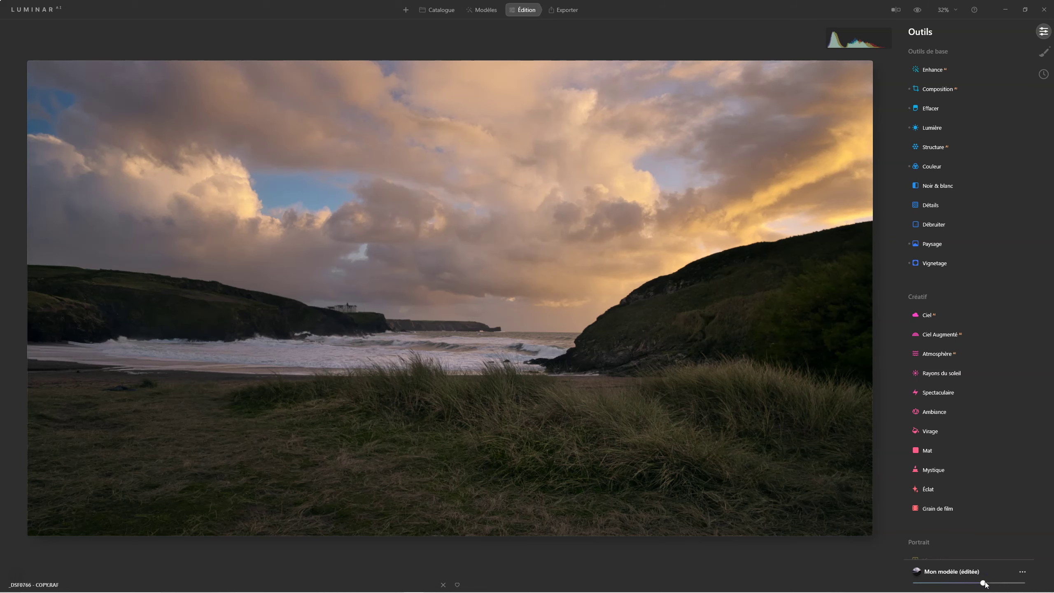
left_click_drag(984, 583, 1006, 583)
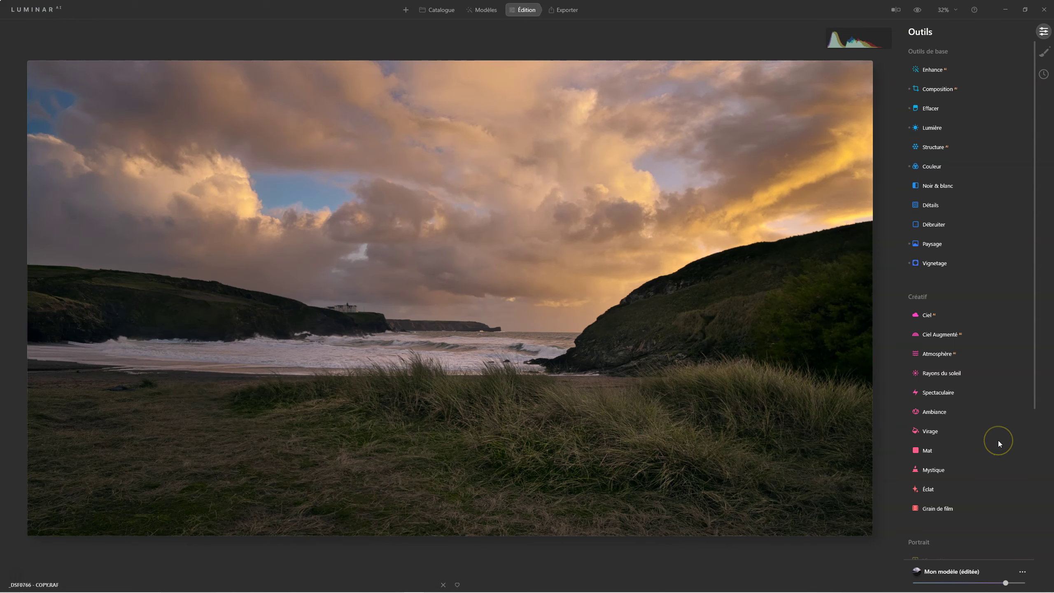
Ease the Vignetage Quantité from -30 to about -19
left_click(935, 261)
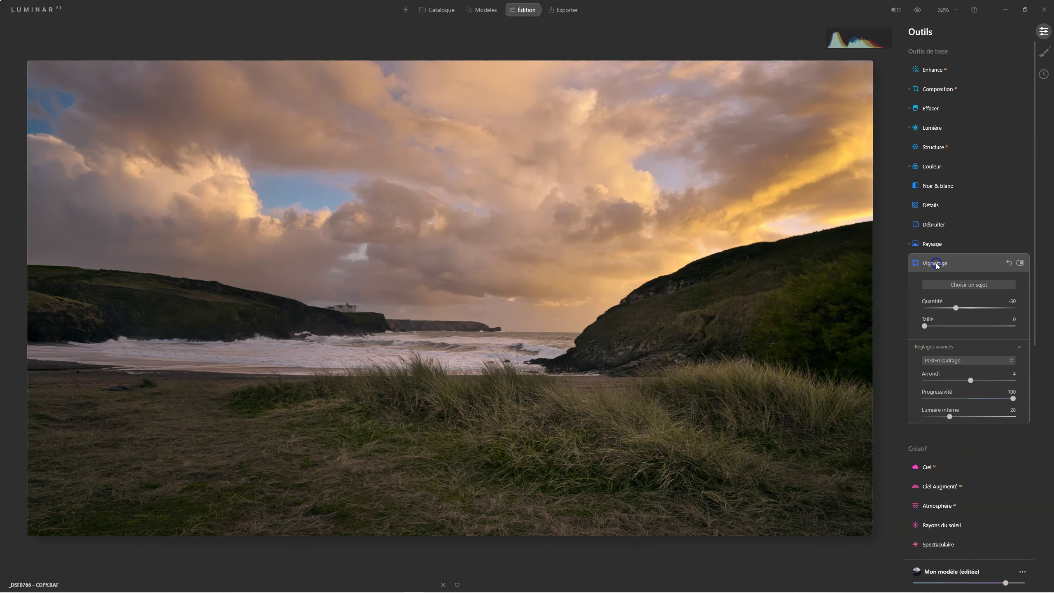
left_click(957, 309)
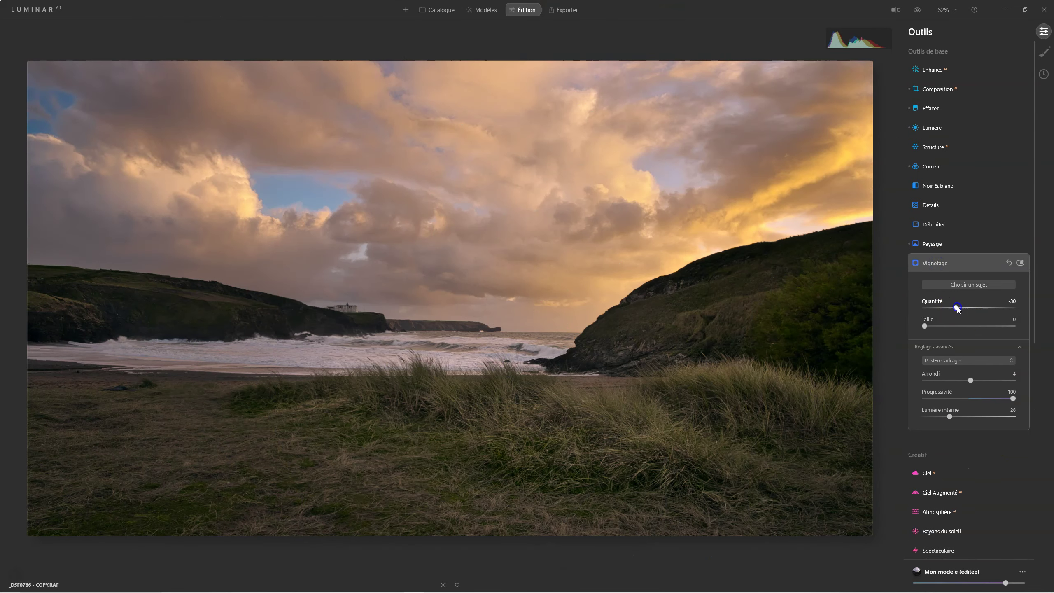
left_click_drag(957, 308, 968, 308)
left_click_drag(977, 308, 979, 309)
left_click_drag(963, 309, 961, 310)
Centre the vignette on the foreground grass via Choisir un sujet and set Quantité to -21
left_click(963, 288)
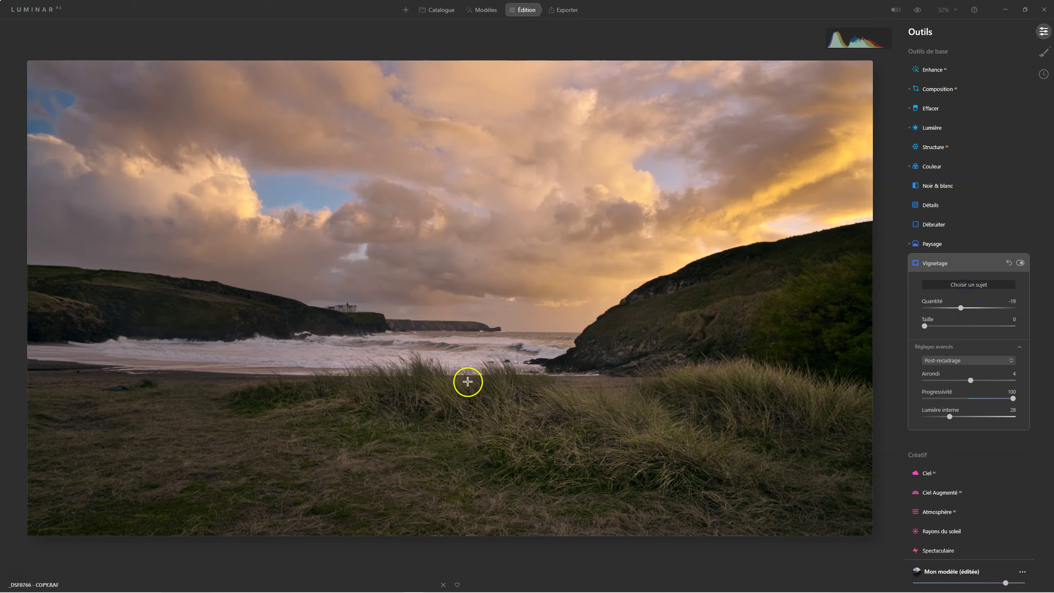
left_click(424, 369)
left_click(458, 358)
left_click(510, 351)
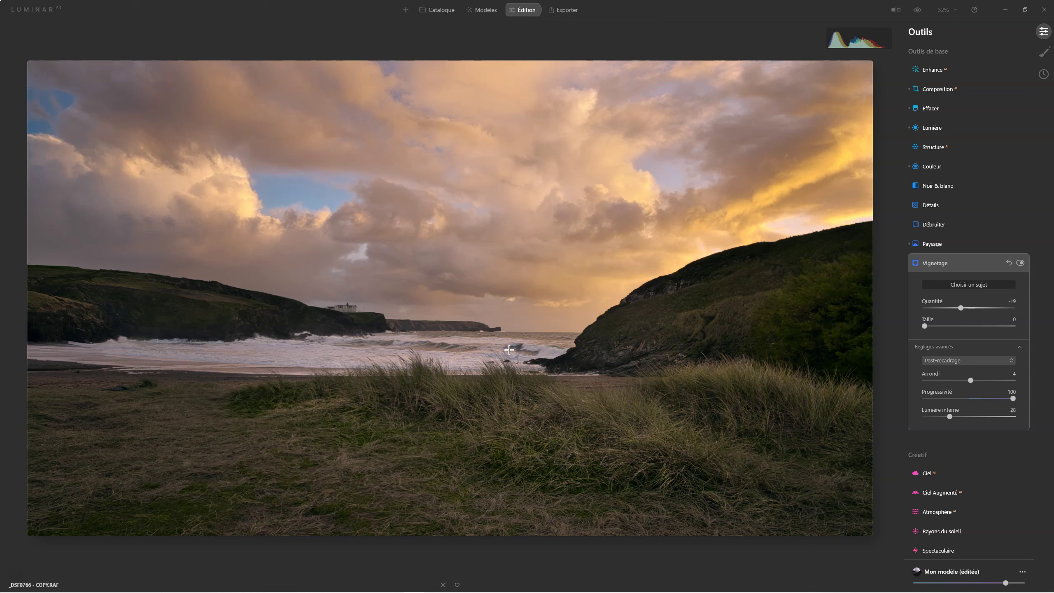
left_click(543, 387)
left_click(672, 457)
left_click(724, 411)
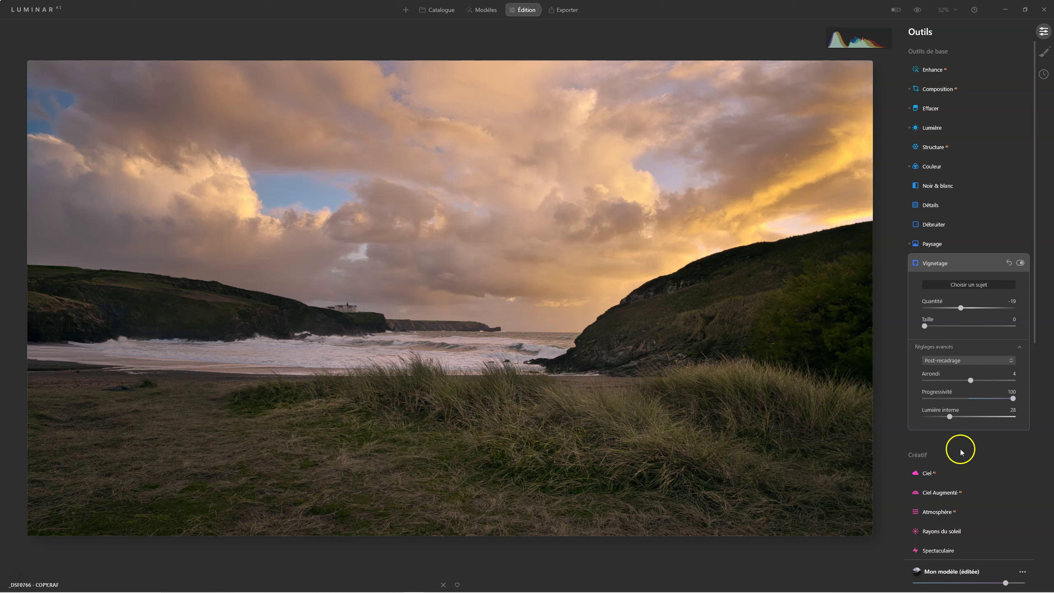
left_click_drag(954, 314, 960, 311)
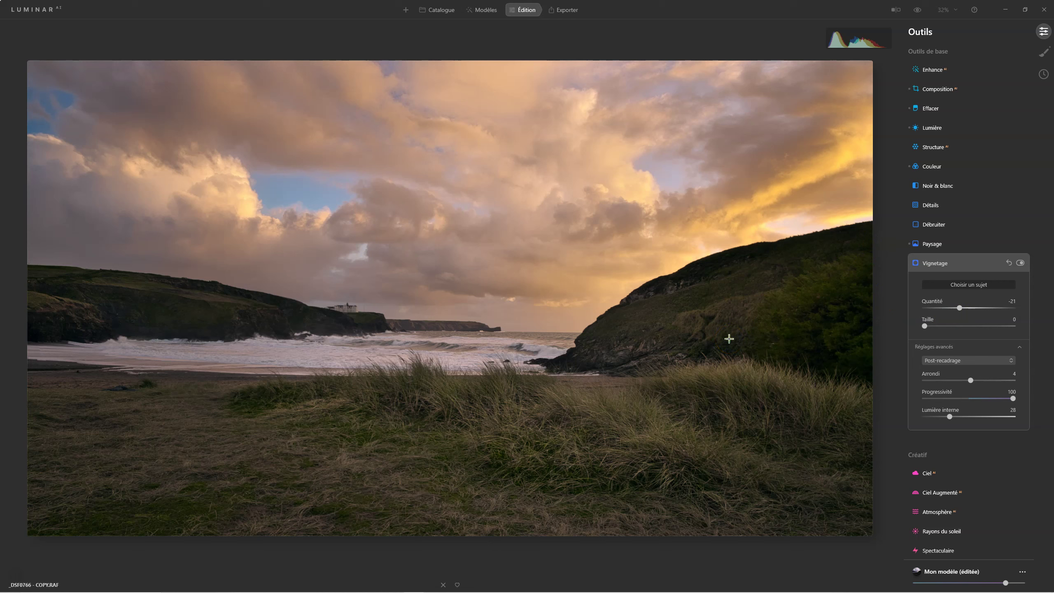
In Masquage local, add a Basique layer using a Masque dégradé
left_click(935, 264)
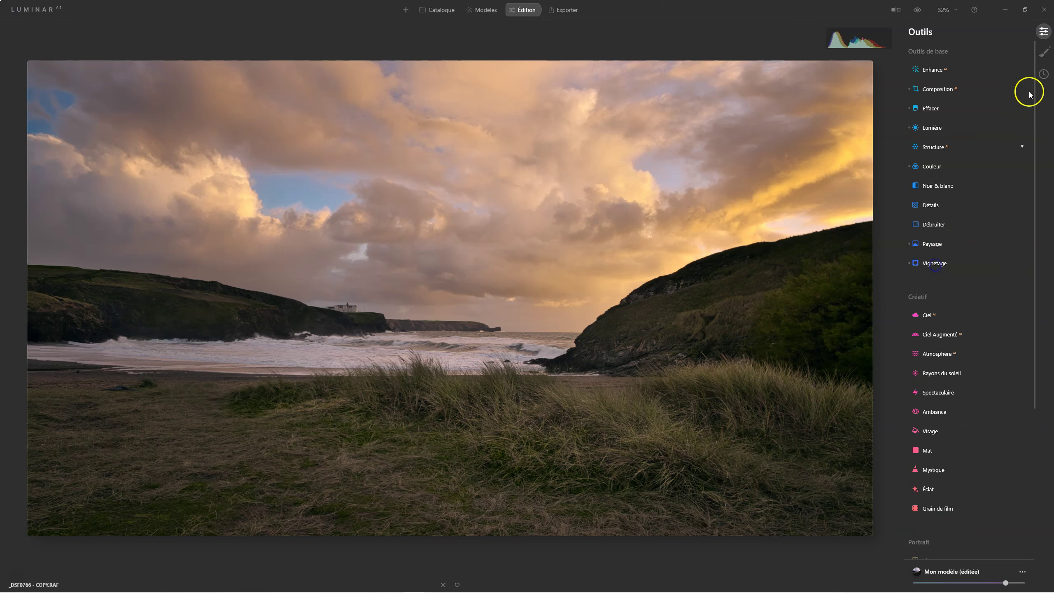
left_click(1043, 51)
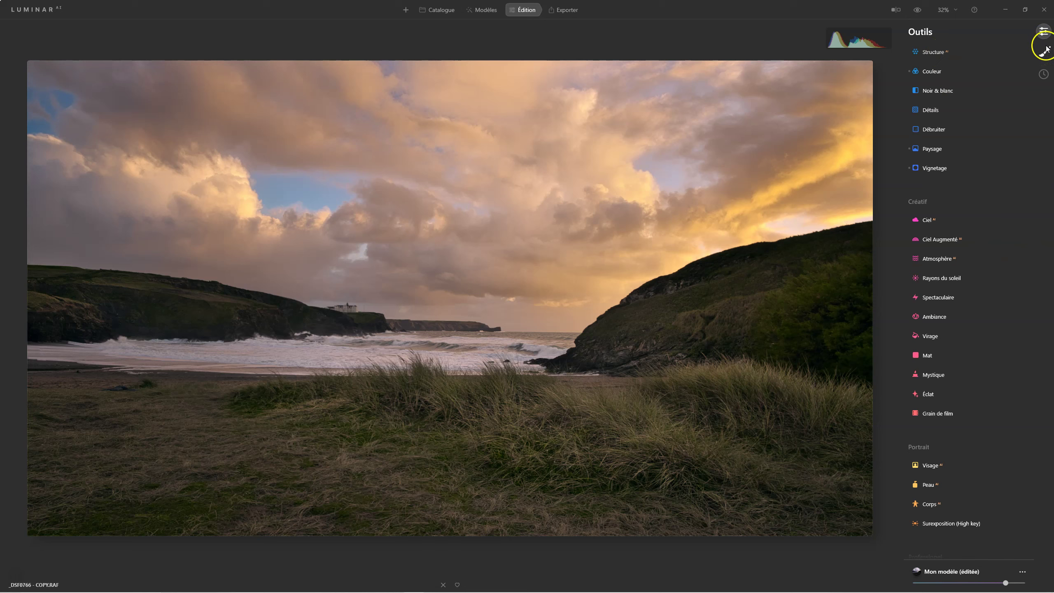
left_click(1044, 50)
left_click(1025, 33)
left_click(1019, 50)
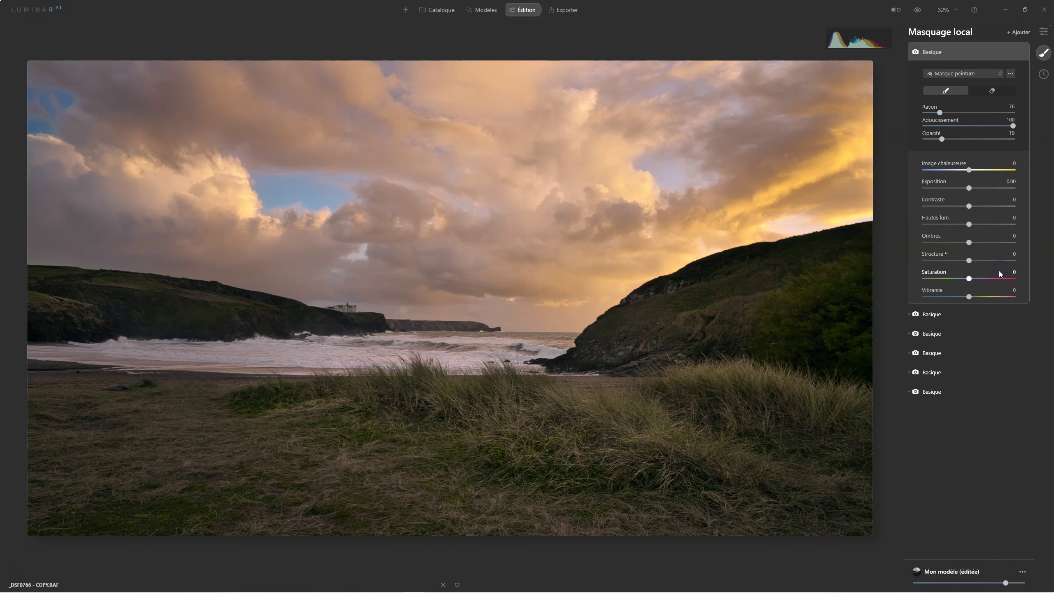
left_click(962, 72)
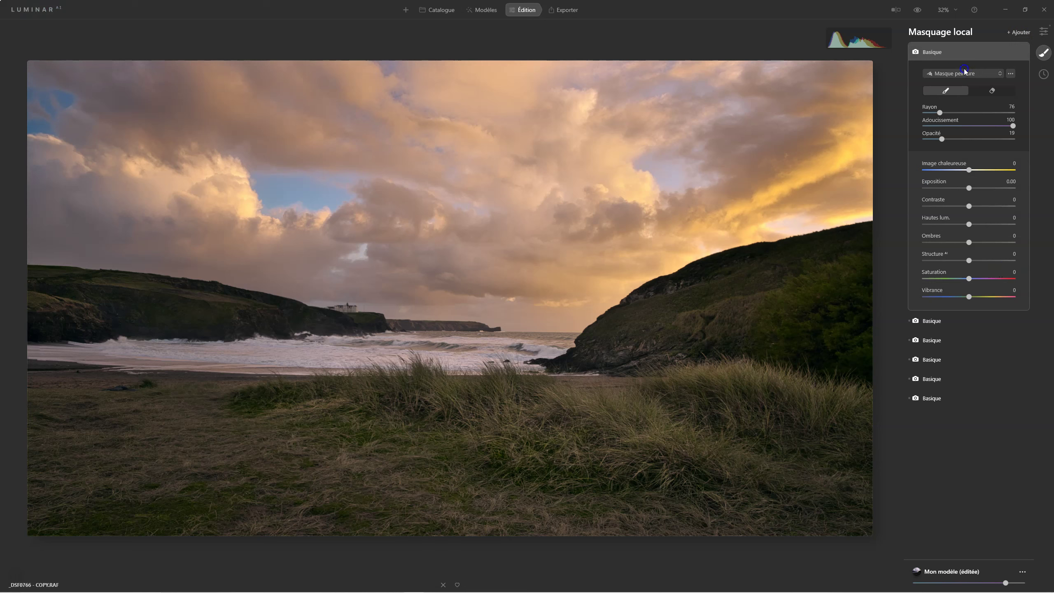
left_click(967, 64)
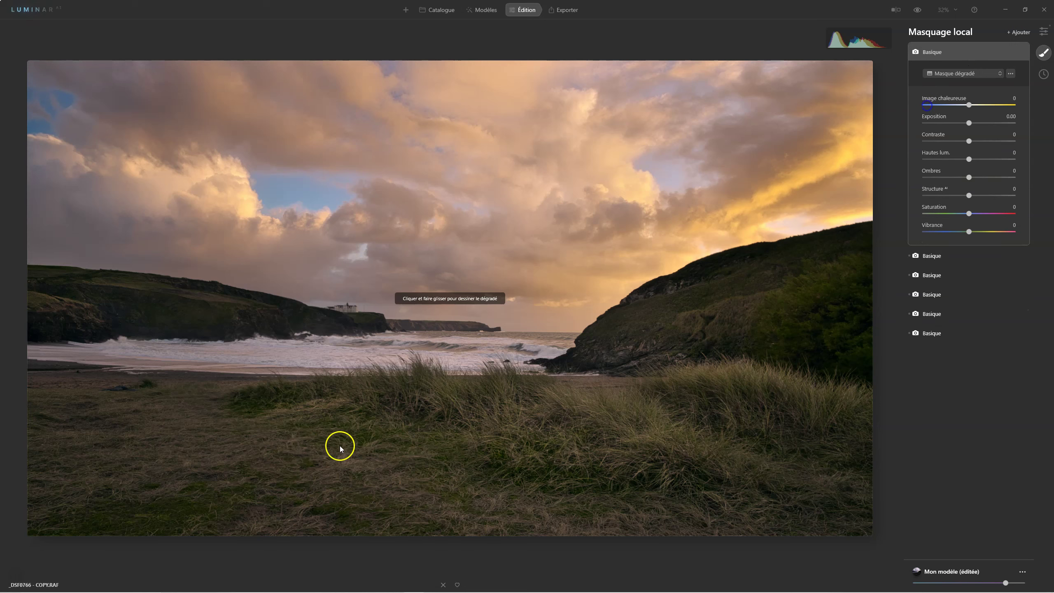
Drag a diagonal gradient over the lower-left foreground and set Exposition to -0.70
mouse_move(45, 514)
left_mouse_down()
mouse_move(111, 450)
mouse_move(115, 417)
mouse_move(266, 393)
mouse_move(282, 402)
left_mouse_up()
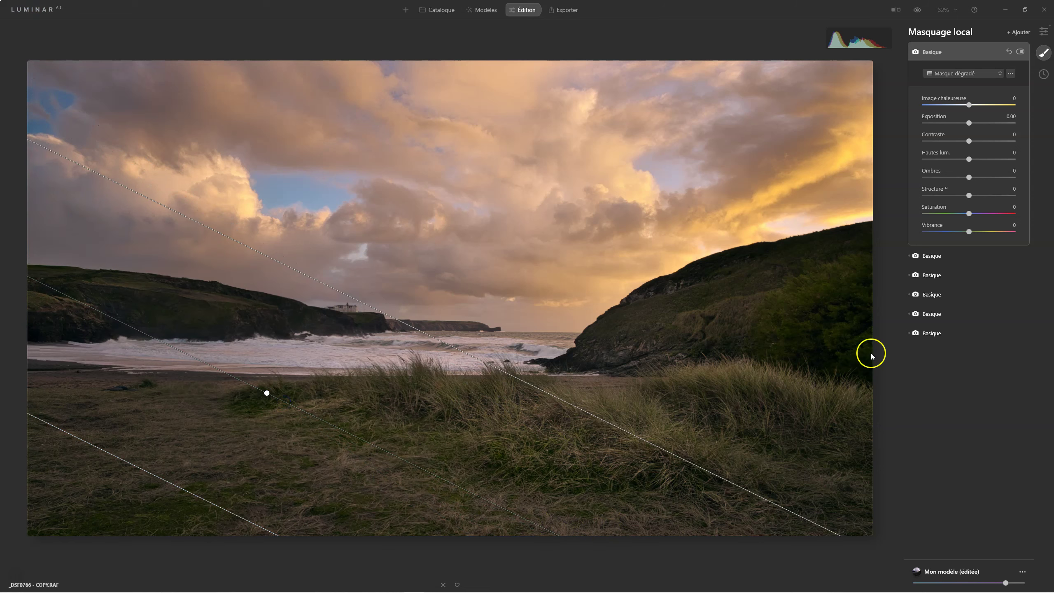
left_click(968, 124)
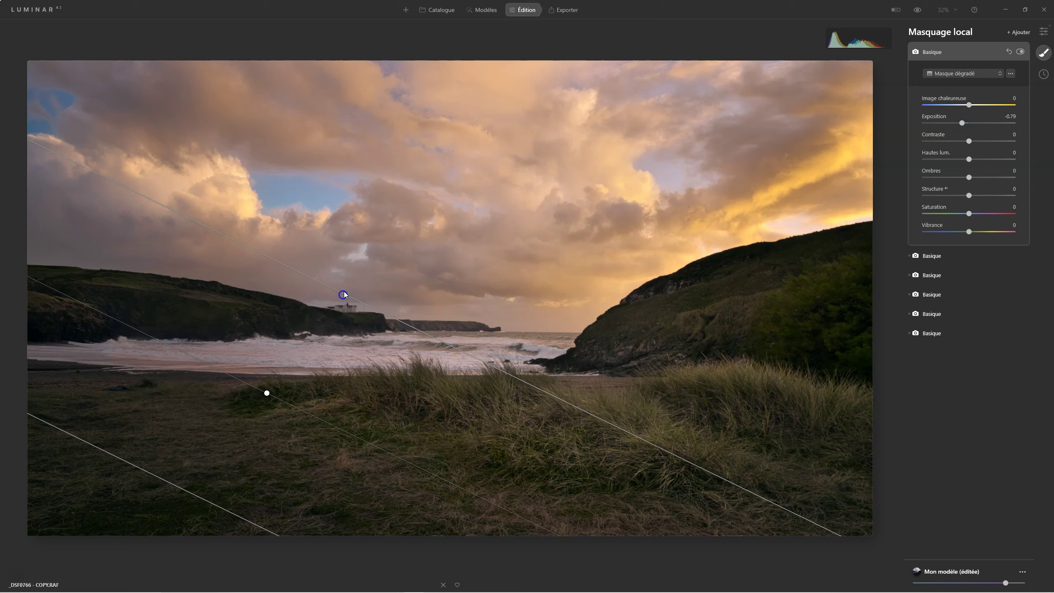
left_click_drag(343, 294, 269, 437)
left_click(962, 142)
left_click_drag(962, 122, 963, 122)
left_click(1018, 32)
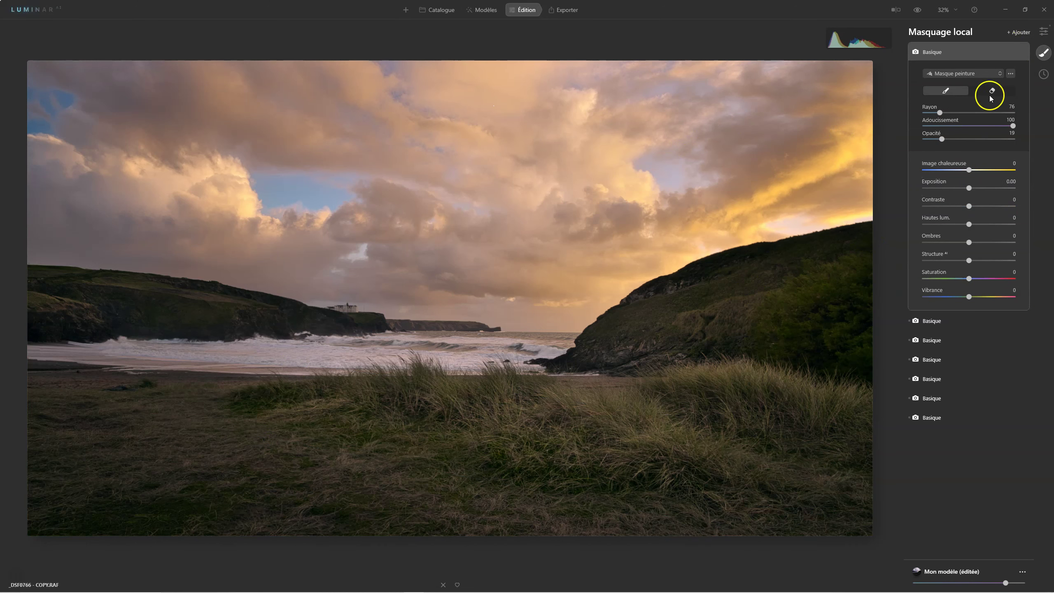
Drag a Masque dégradé gradient from the sky top down to the grass, with Exposition -1.07
left_click(963, 74)
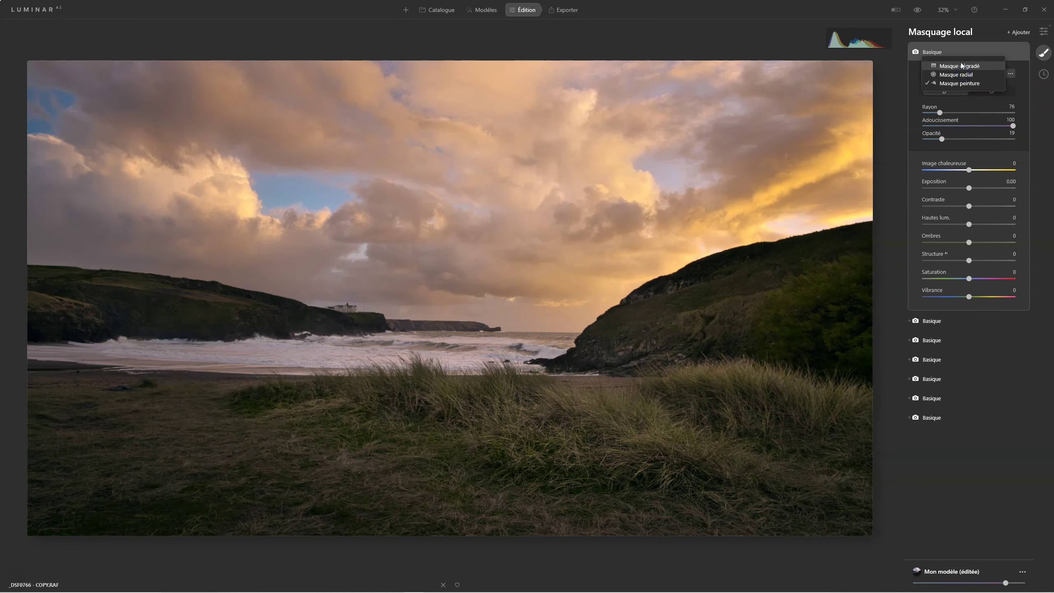
left_click(960, 65)
left_click_drag(459, 80, 454, 222)
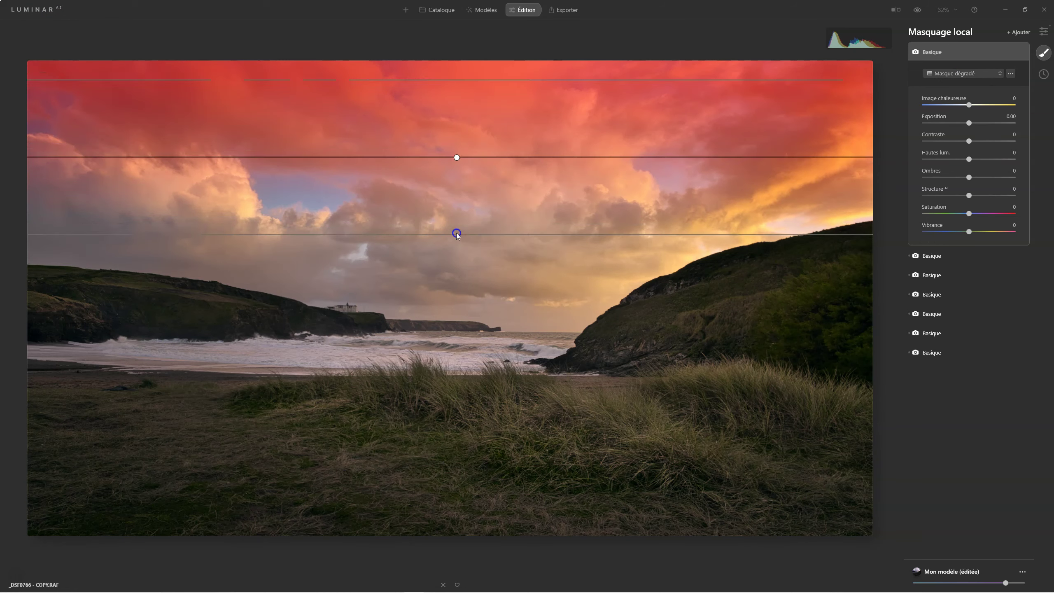
left_click_drag(456, 223, 454, 392)
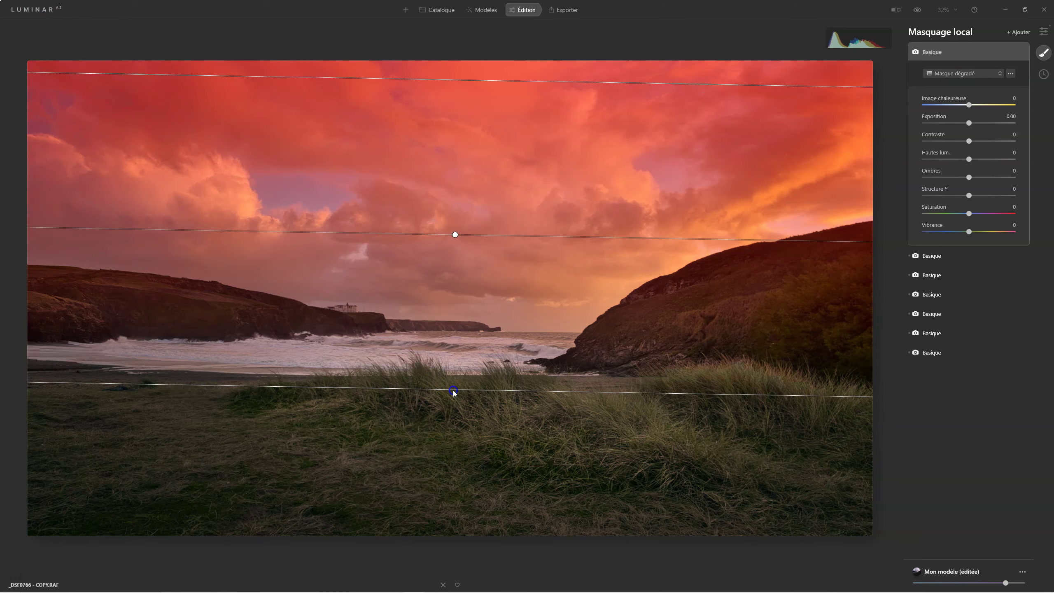
left_click(946, 208)
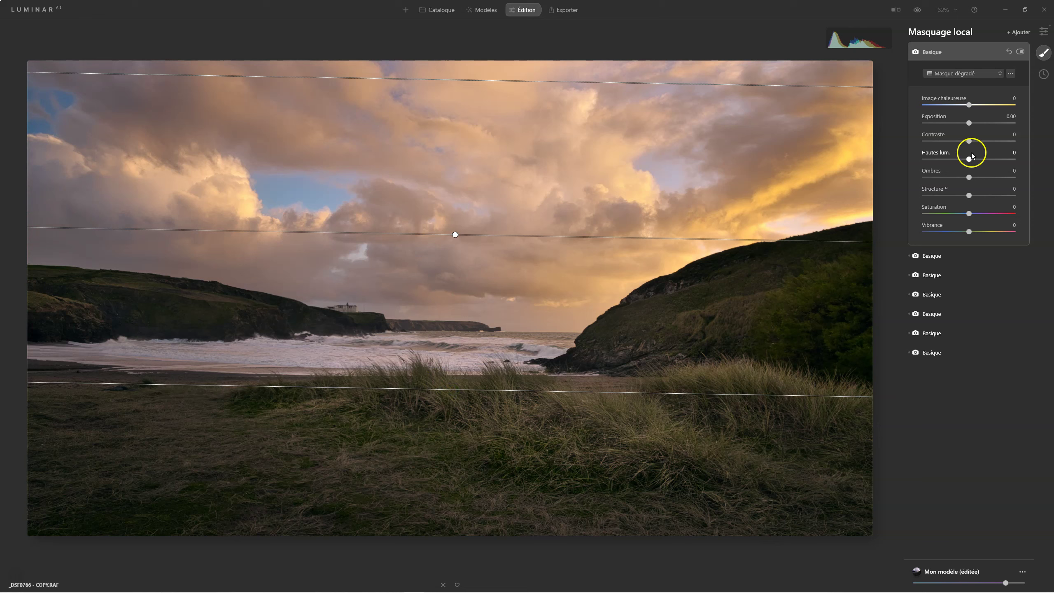
left_click_drag(969, 122, 968, 123)
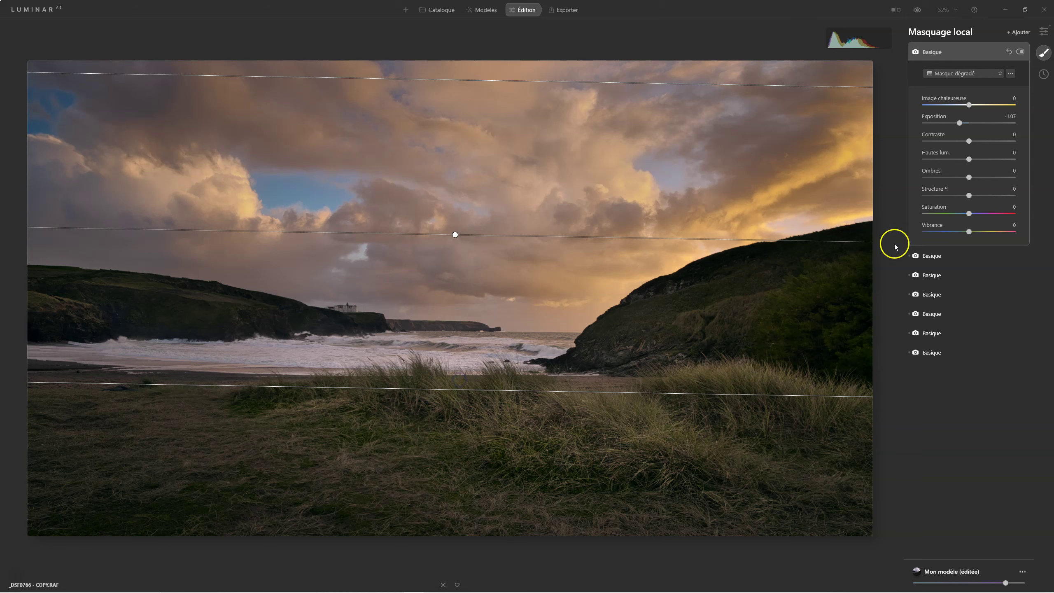
left_click(936, 52)
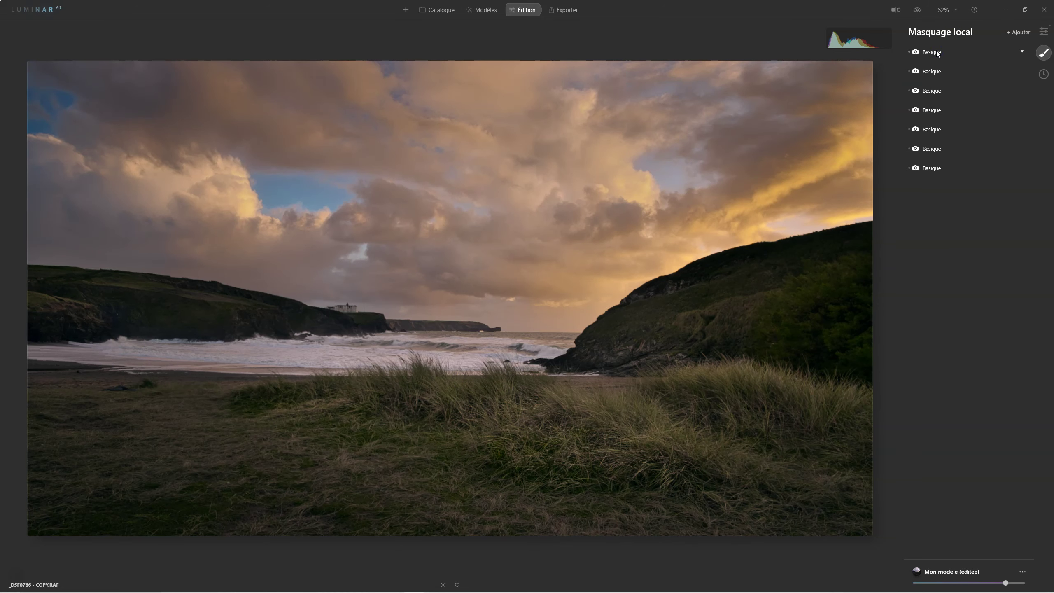
left_click(896, 9)
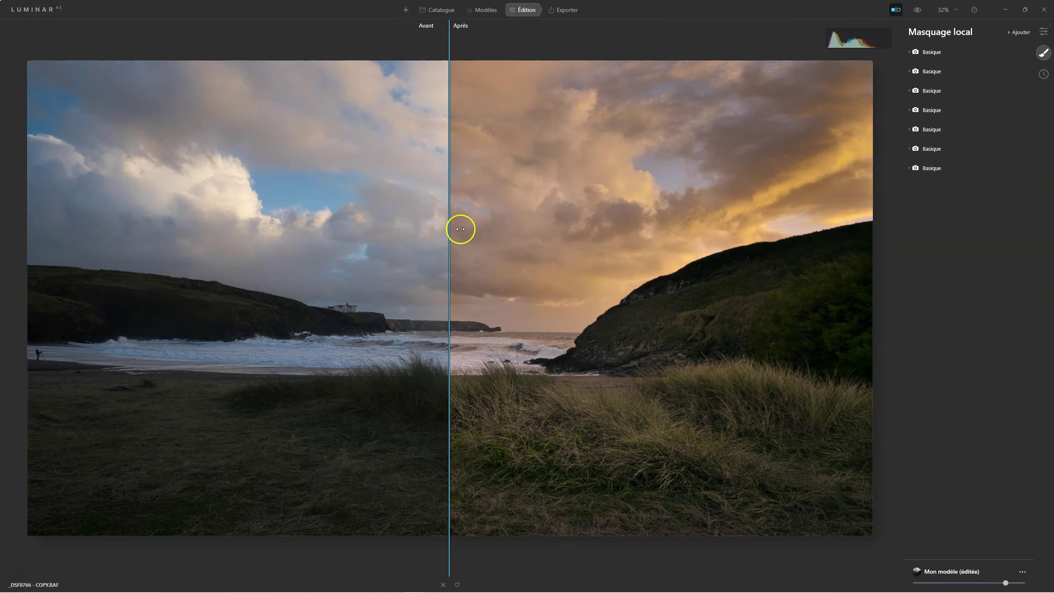
left_click_drag(450, 268, 1009, 253)
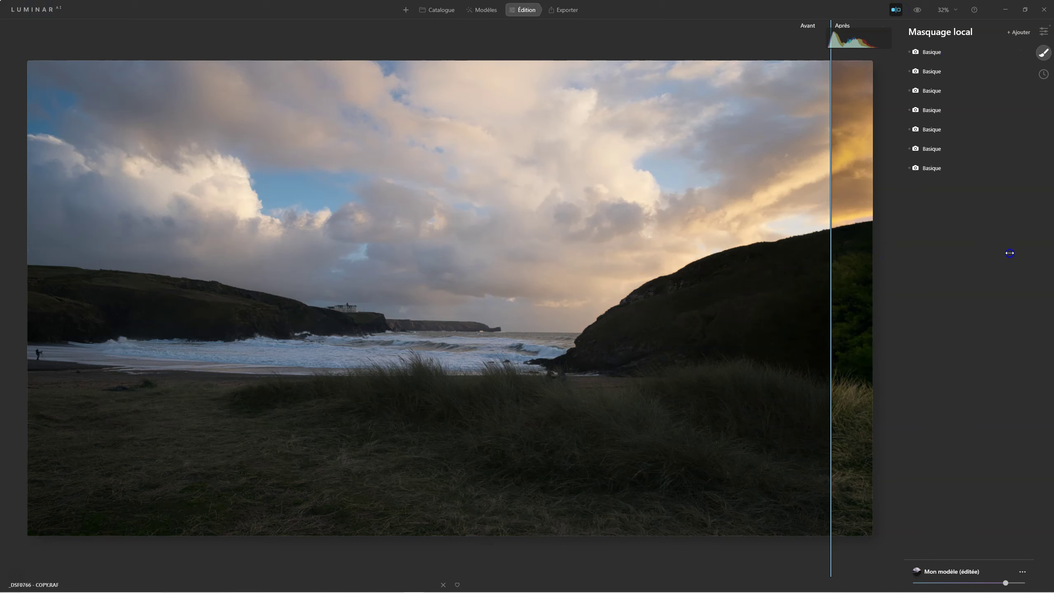
left_click_drag(962, 282, 606, 366)
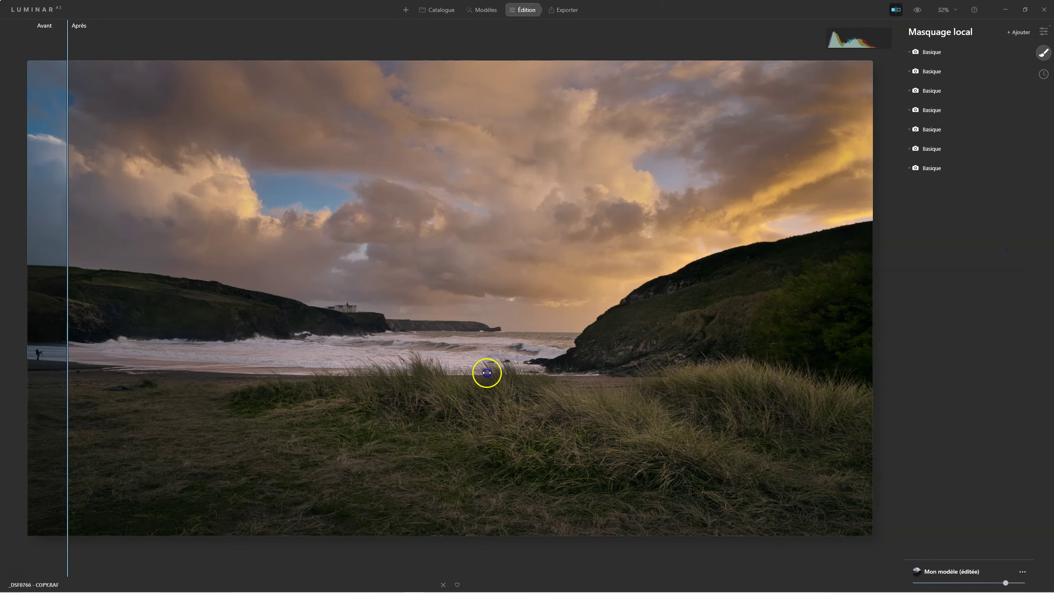
left_click(896, 9)
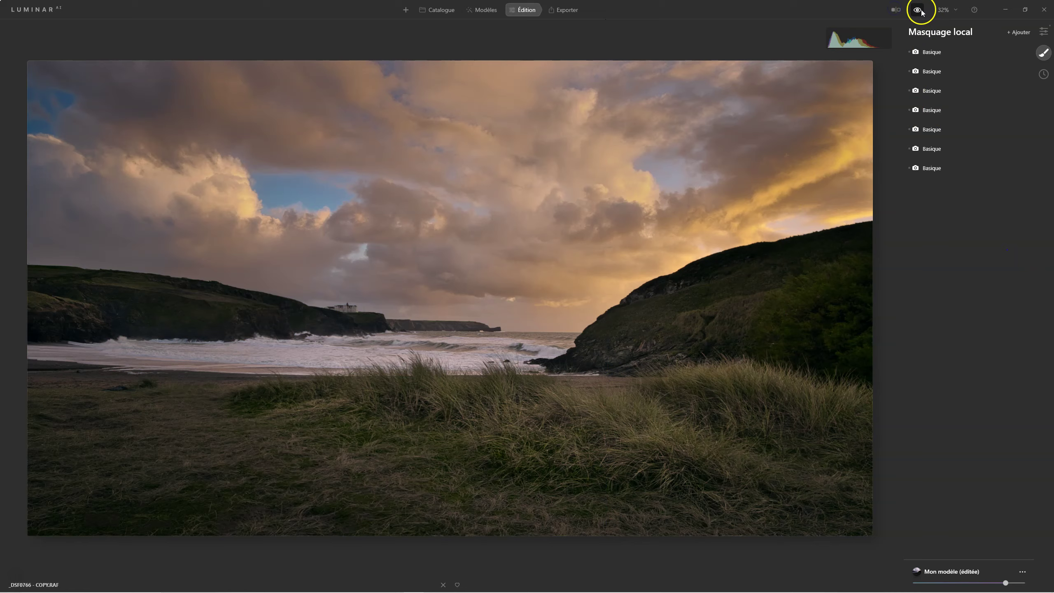